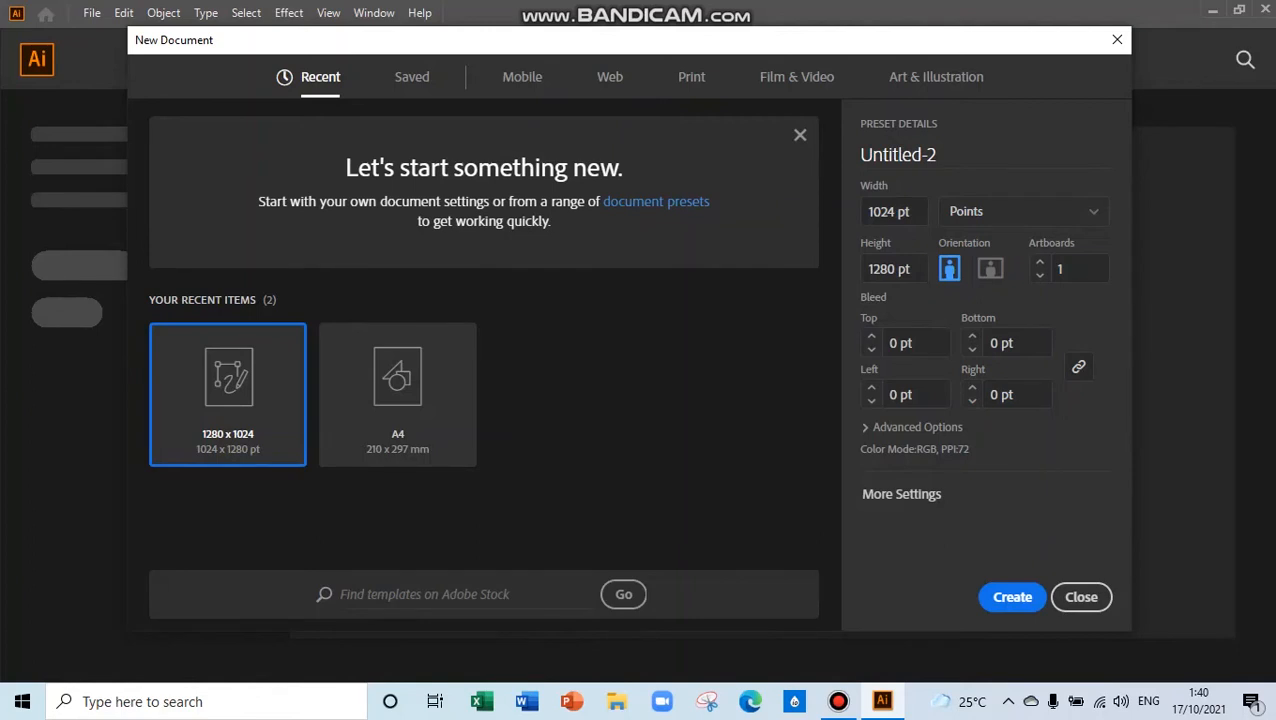
Step: Review the blank document presets for Mobile, Web, Print, Film & Video, and Art & Illustration
{"action": "left_click", "coordinate": [522, 77]}
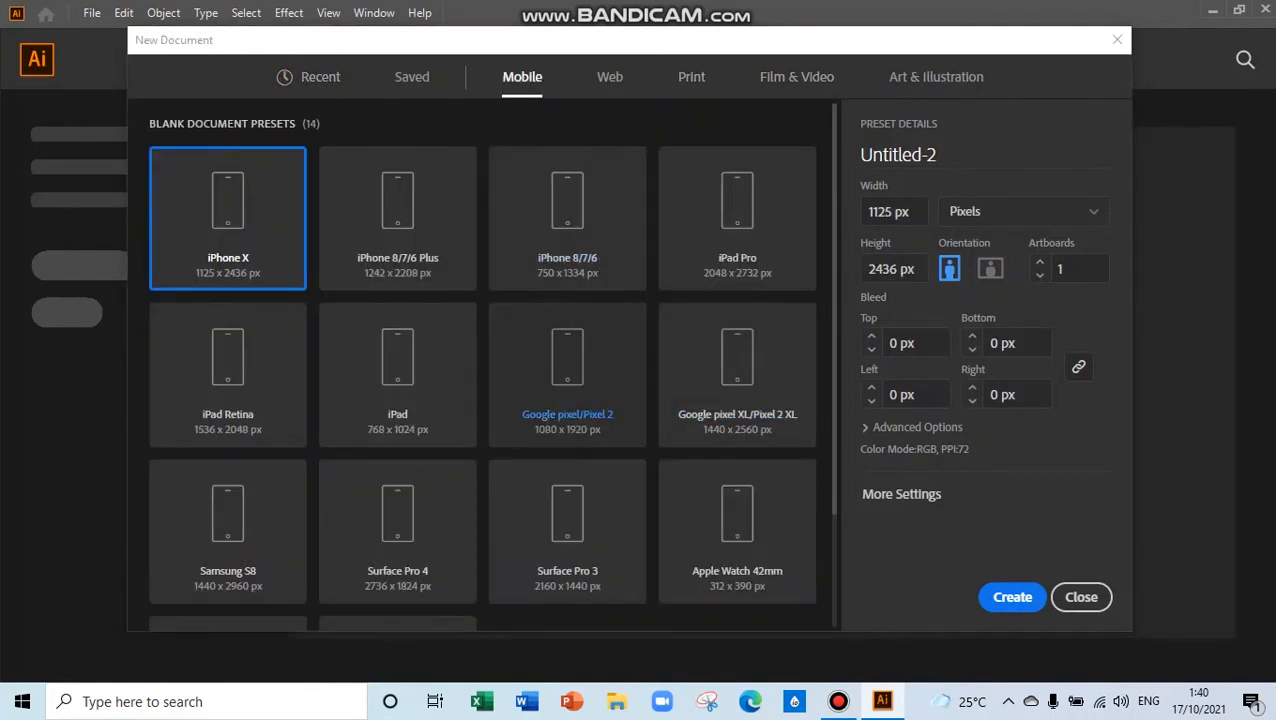
{"action": "scroll", "coordinate": [567, 414], "scroll_direction": "down", "scroll_amount": 3}
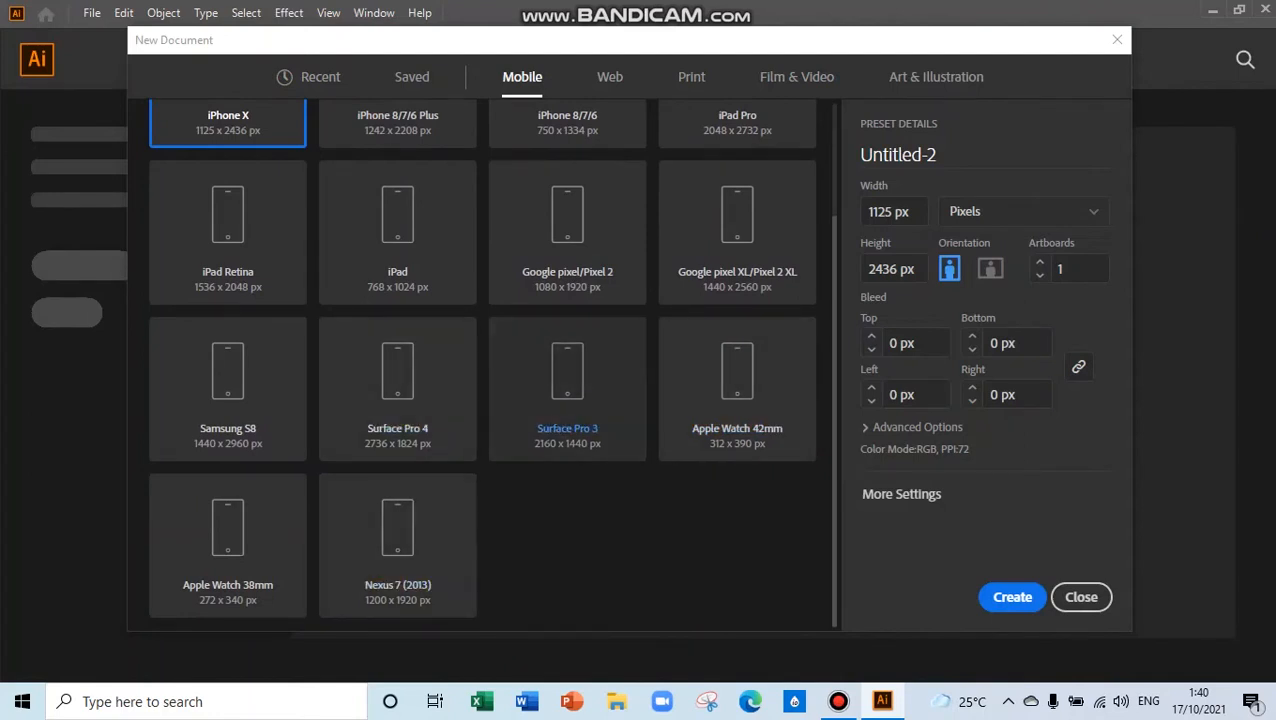
{"action": "scroll", "coordinate": [567, 400], "scroll_direction": "up", "scroll_amount": 3}
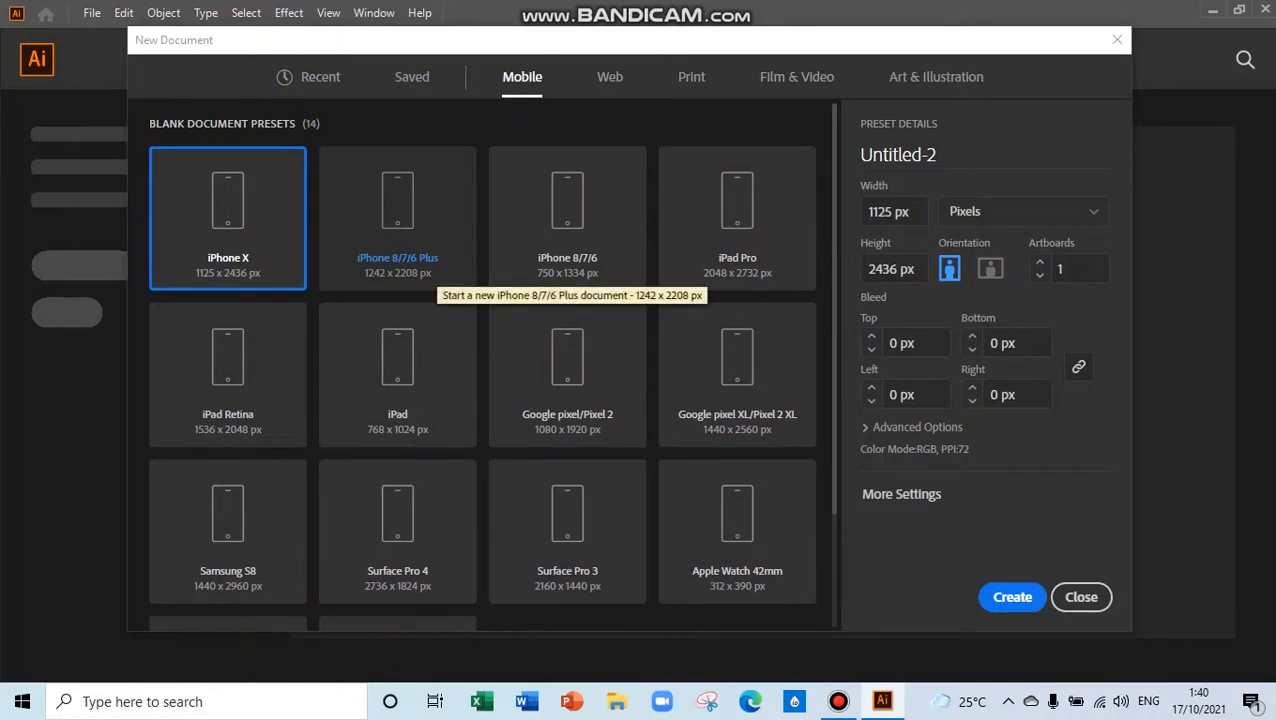
{"action": "scroll", "coordinate": [567, 460], "scroll_direction": "down", "scroll_amount": 3}
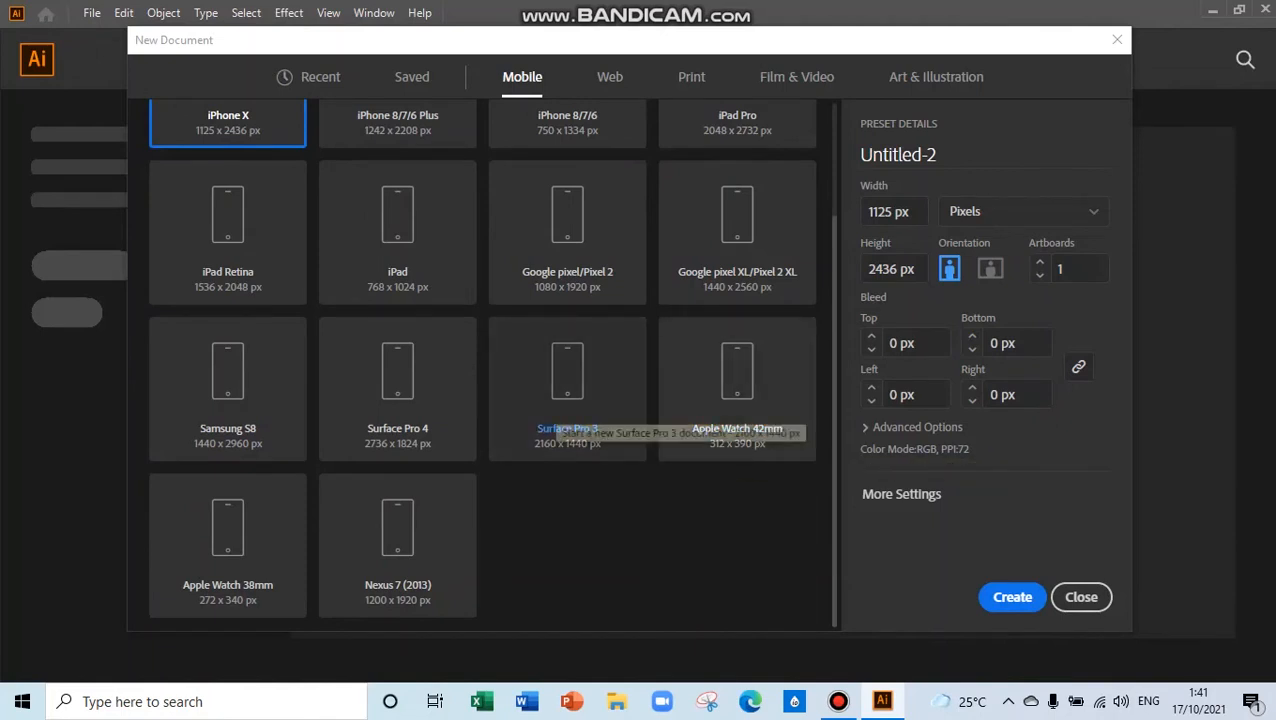
{"action": "scroll", "coordinate": [567, 440], "scroll_direction": "up", "scroll_amount": 3}
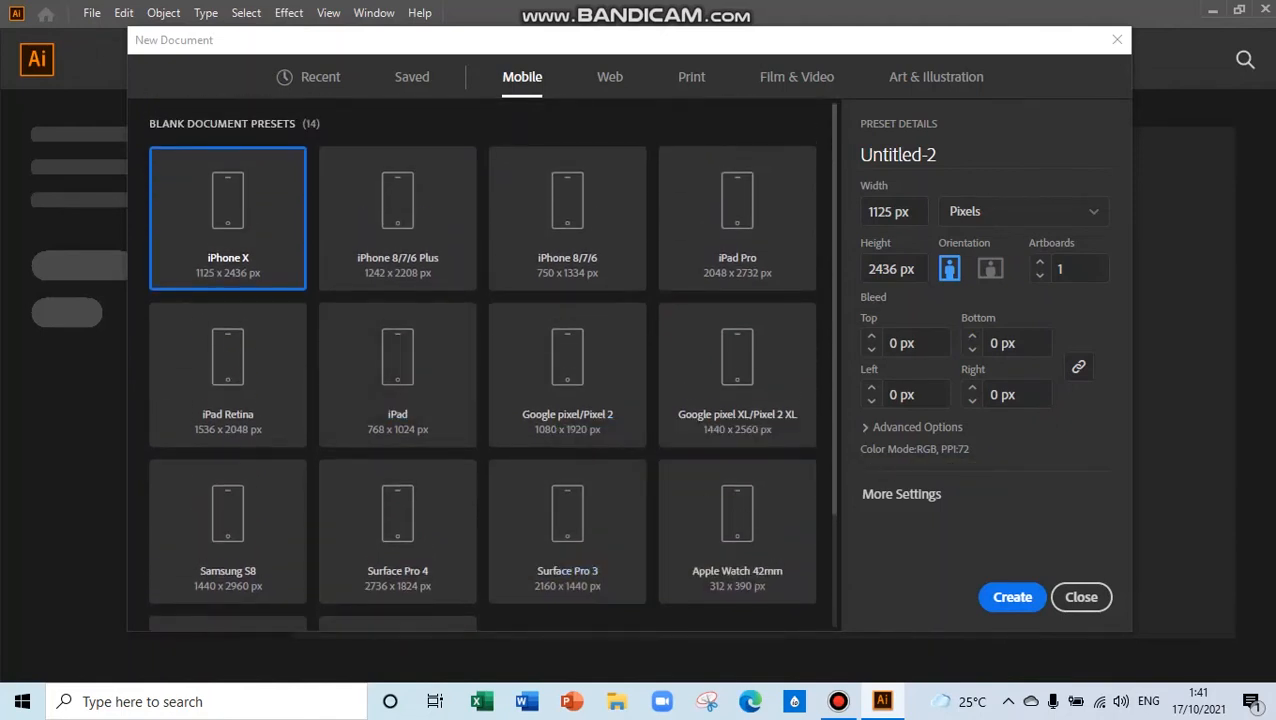
{"action": "left_click", "coordinate": [609, 77]}
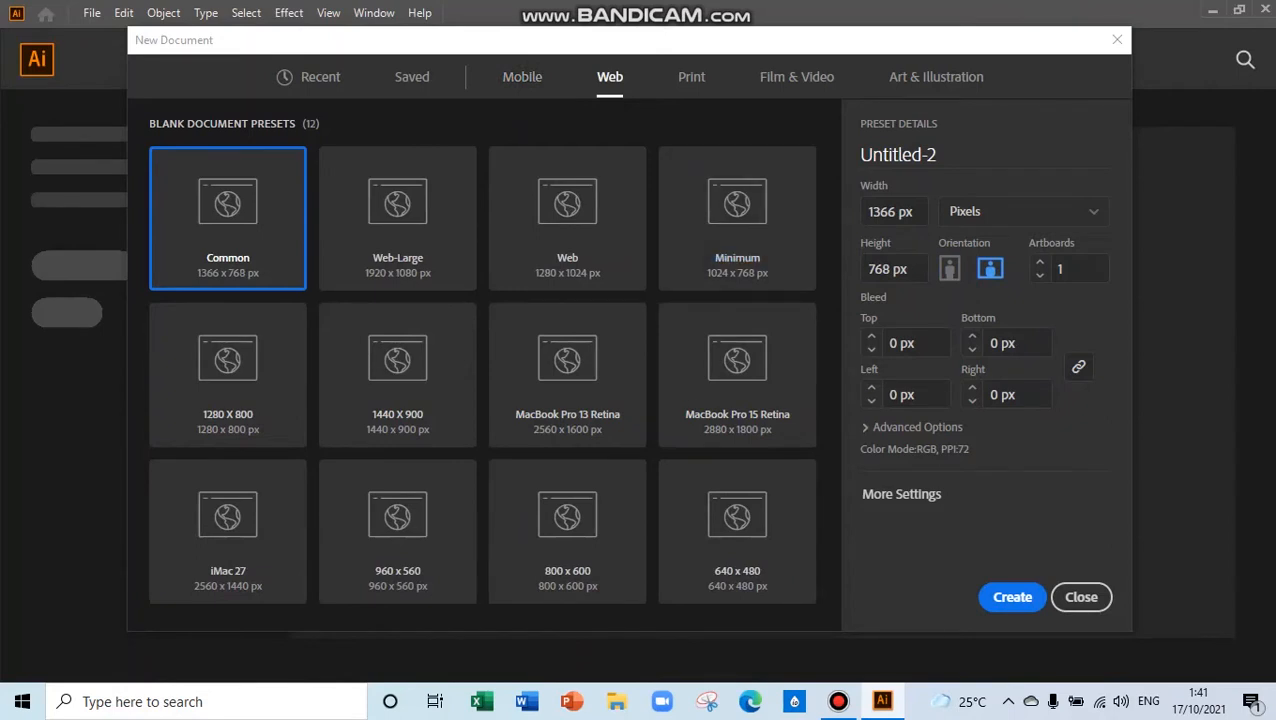
{"action": "left_click", "coordinate": [691, 77]}
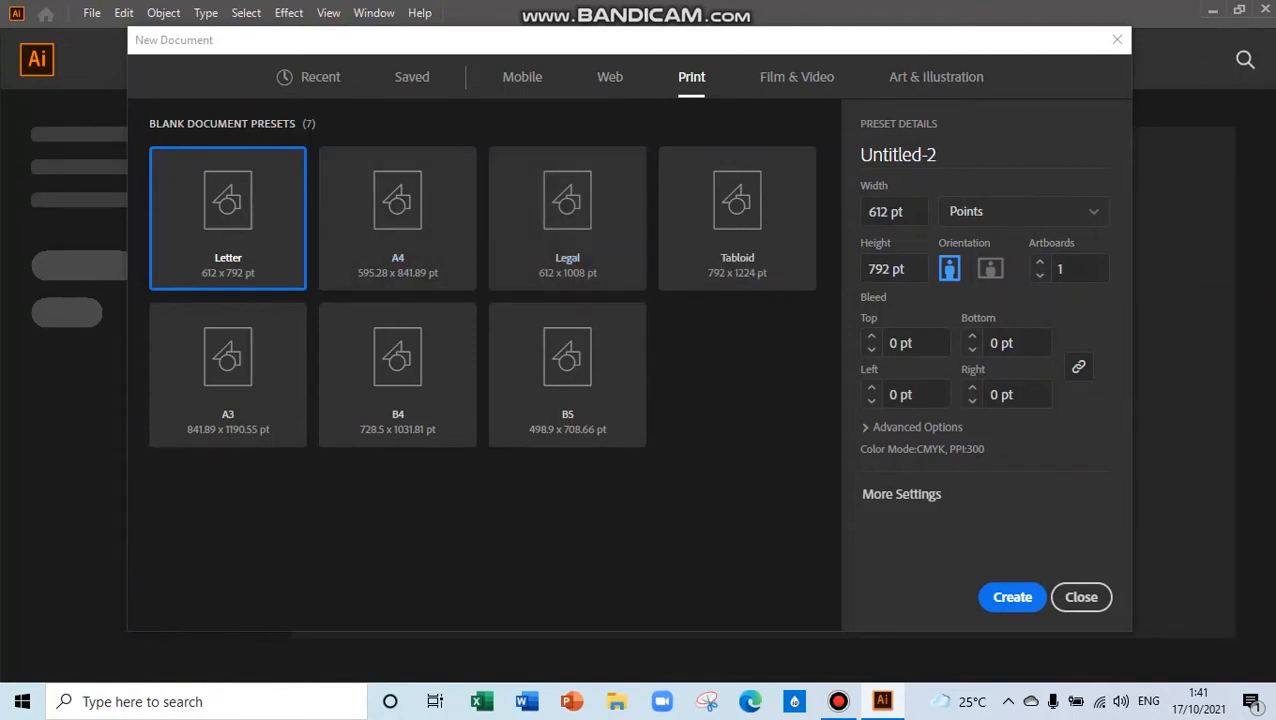
{"action": "left_click", "coordinate": [796, 77]}
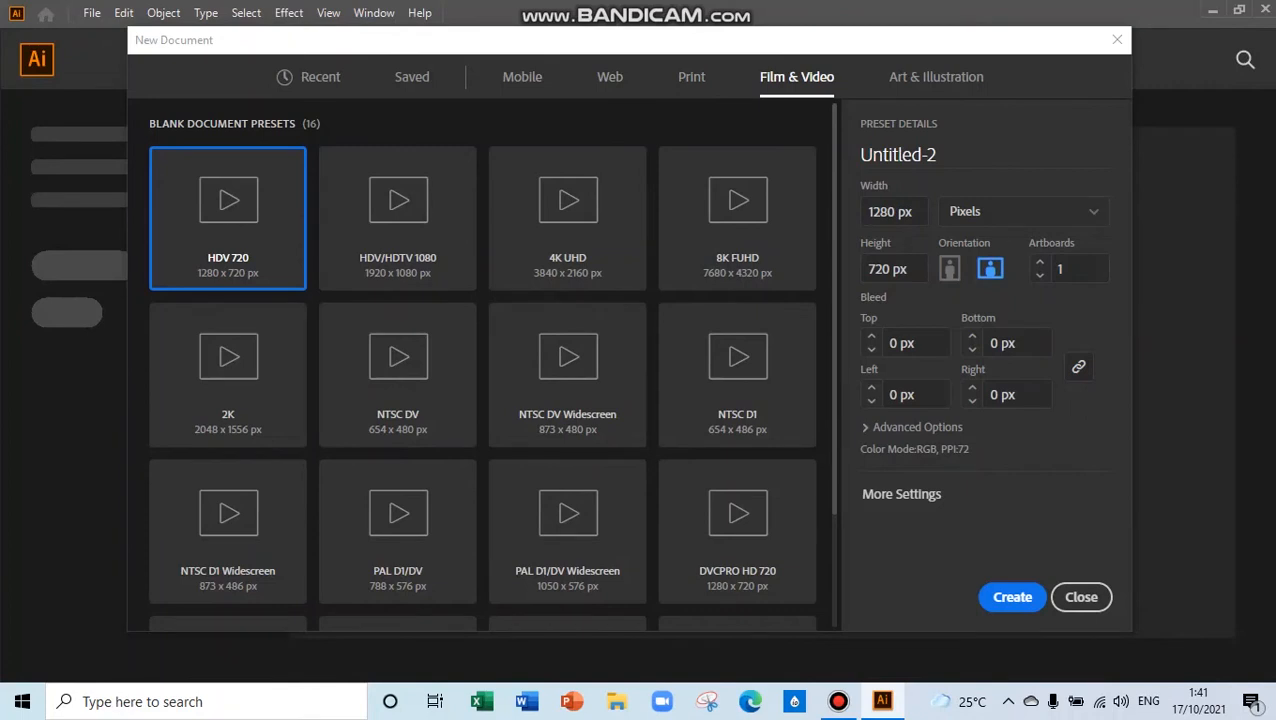
{"action": "left_click", "coordinate": [936, 77]}
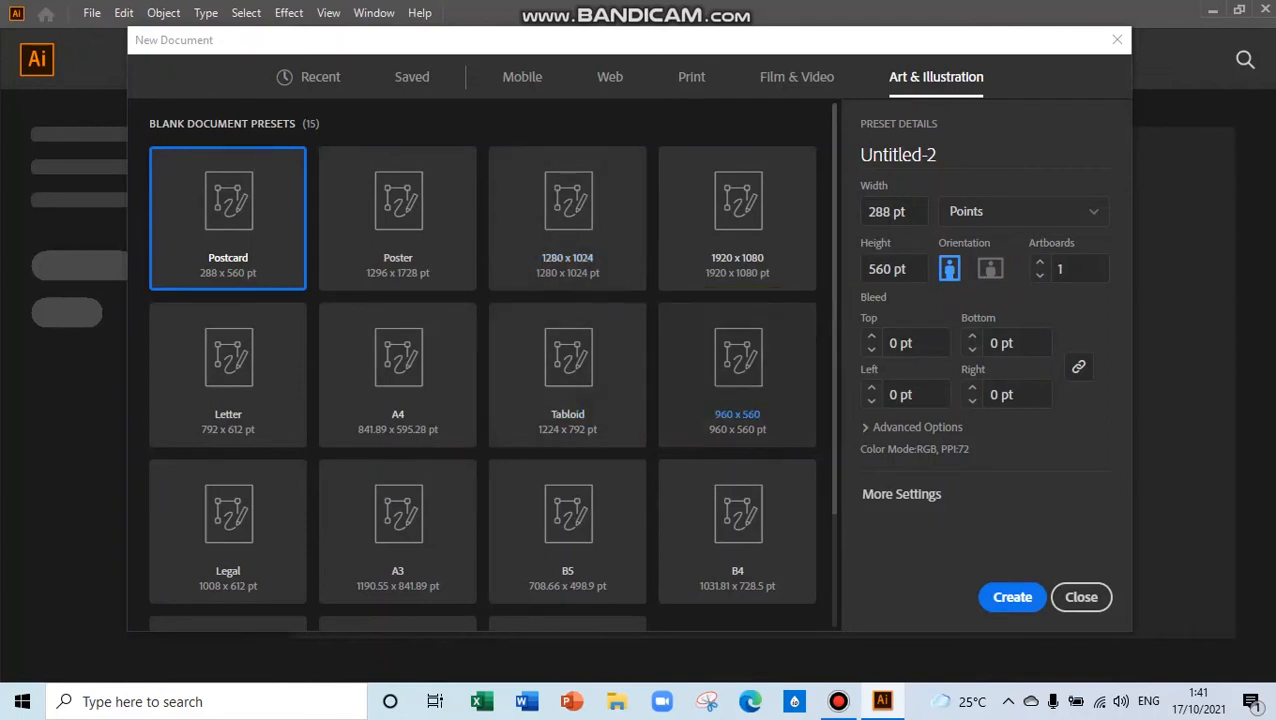
{"action": "scroll", "coordinate": [567, 480], "scroll_direction": "down", "scroll_amount": 1}
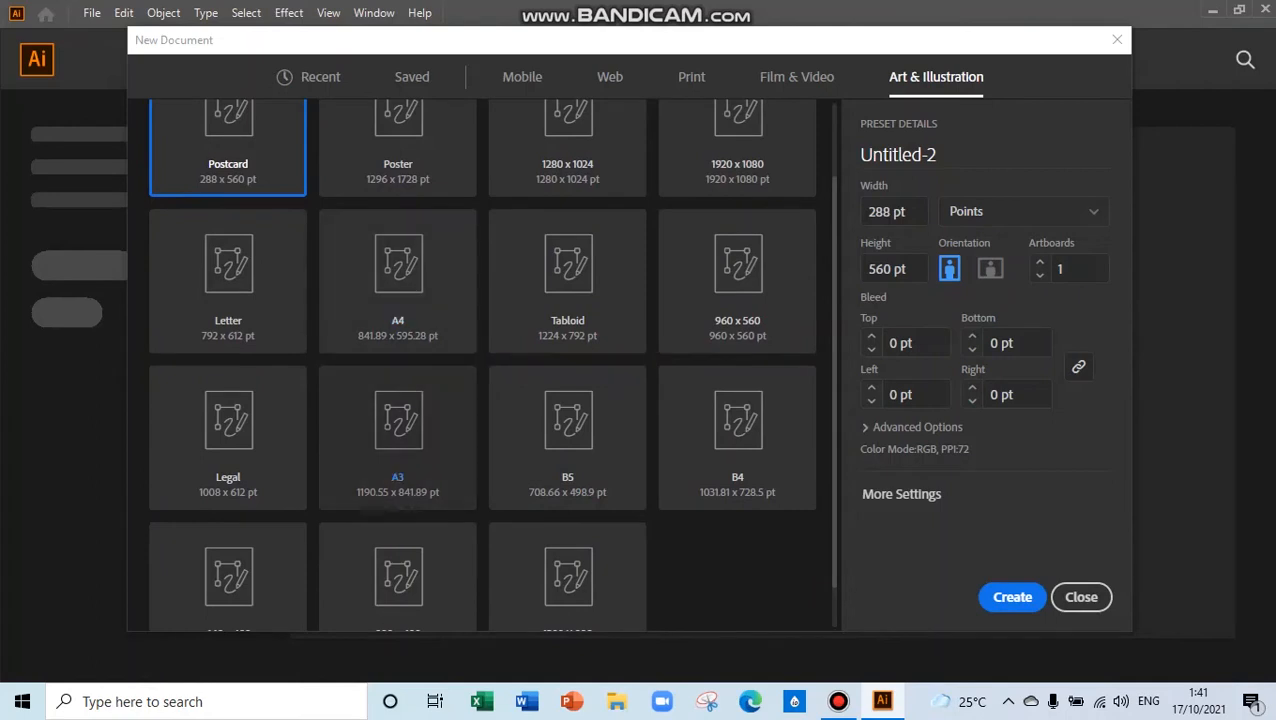
{"action": "scroll", "coordinate": [575, 400], "scroll_direction": "up", "scroll_amount": 1}
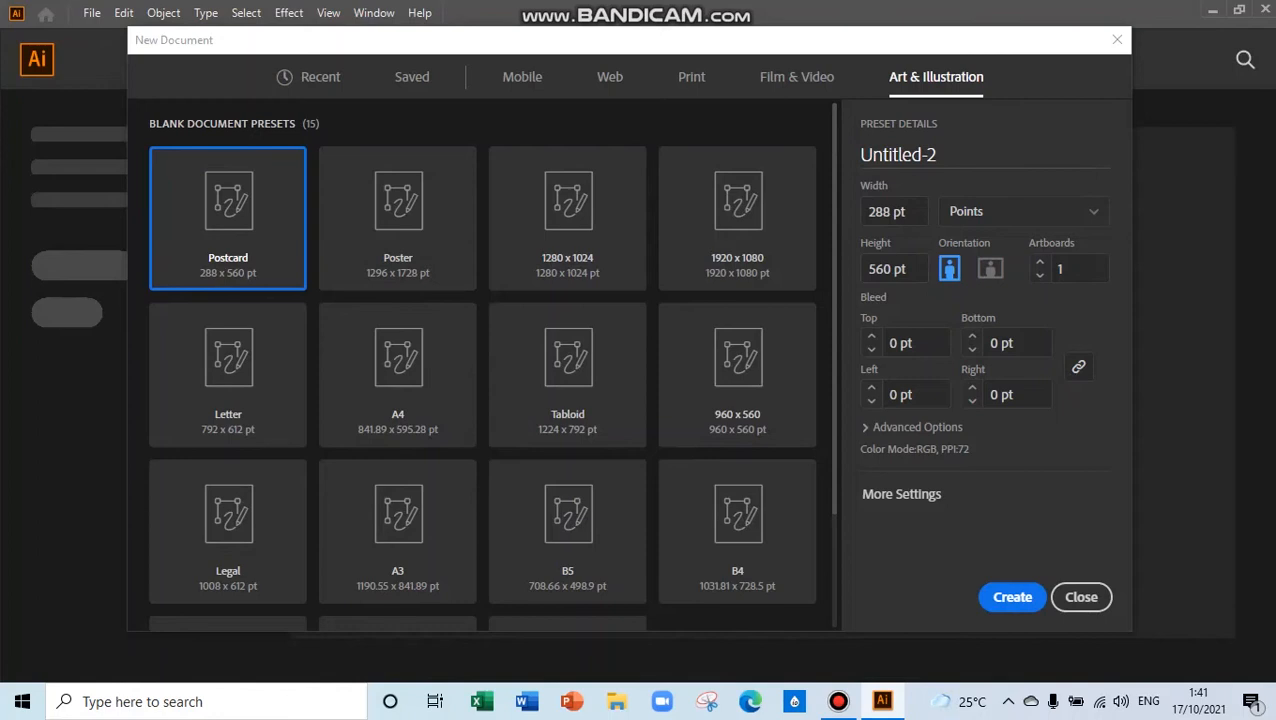
Step: Name the new document Project1
{"action": "left_click", "coordinate": [899, 155]}
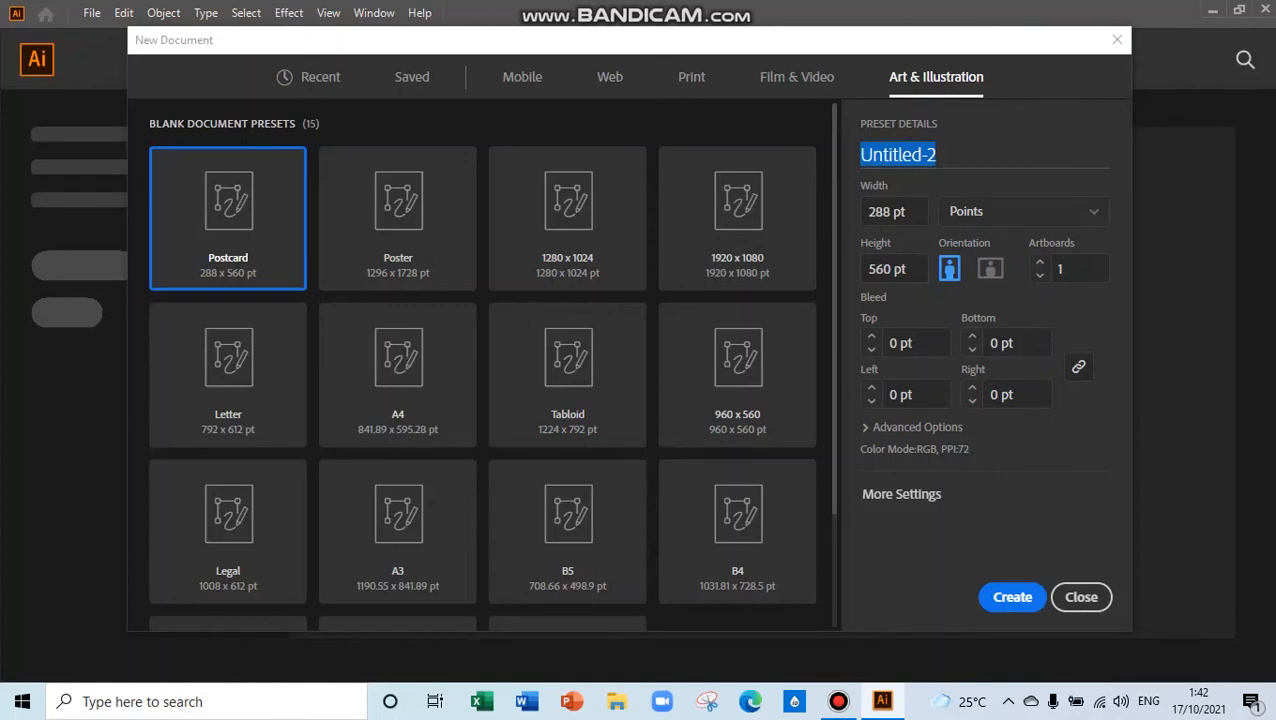
{"action": "type", "text": "Projec"}
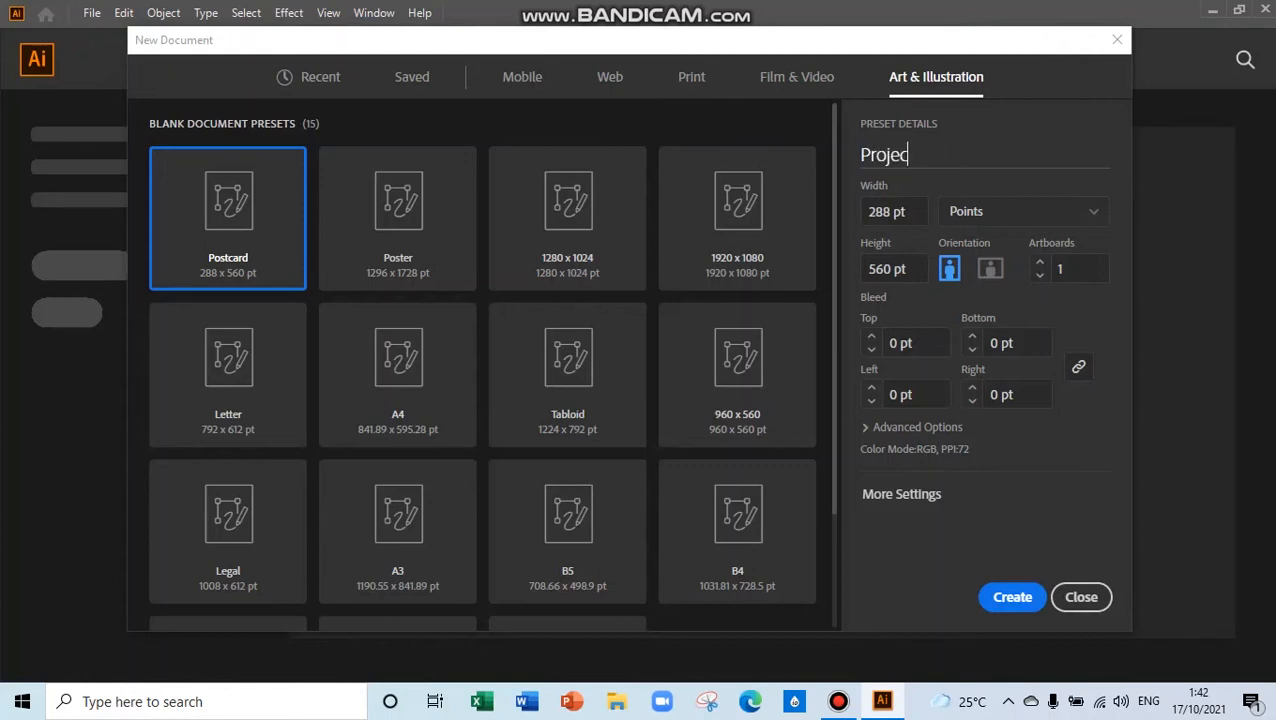
{"action": "type", "text": "t1"}
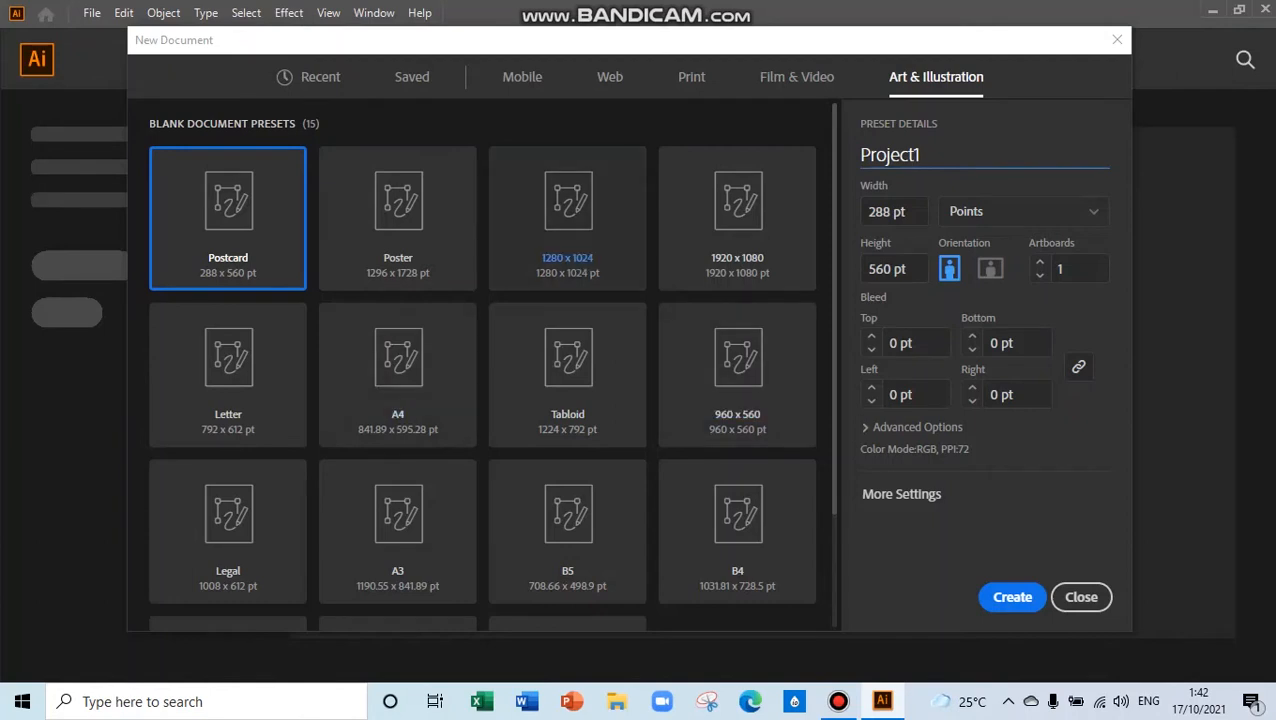
Step: Choose the 1280 x 1024 Art & Illustration preset and set the document units to pixels
{"action": "left_click", "coordinate": [567, 220]}
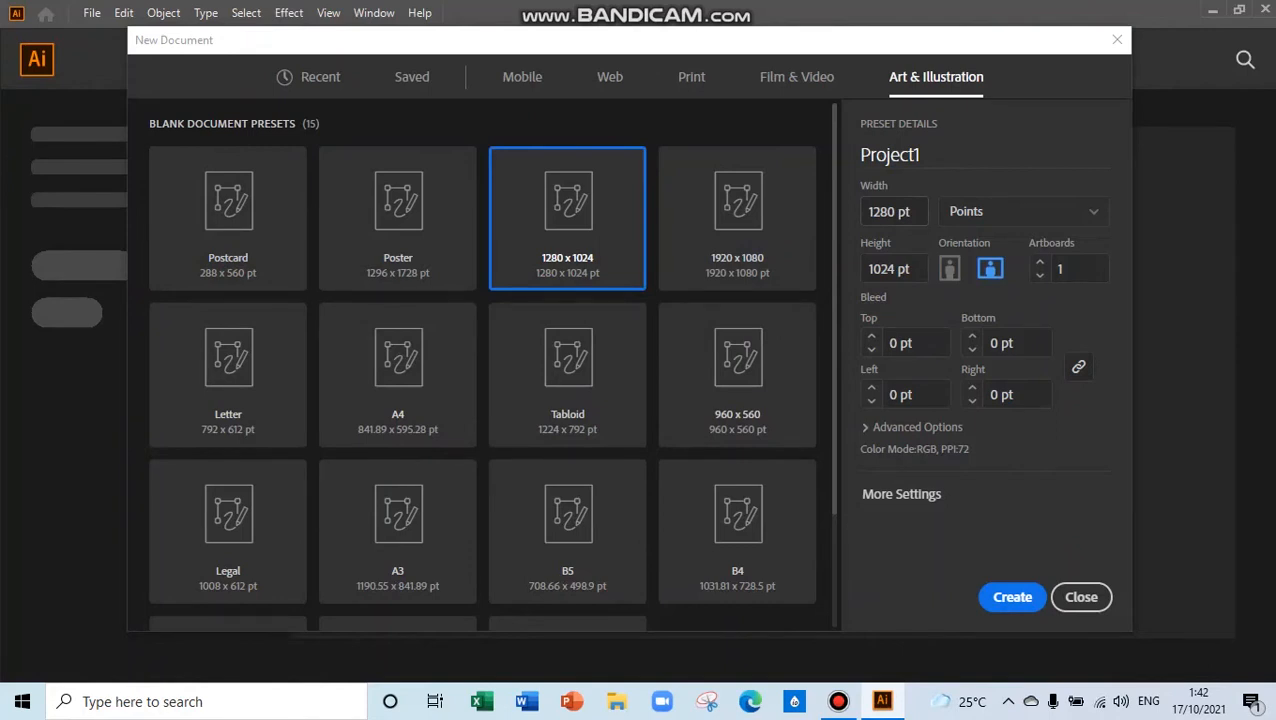
{"action": "left_click", "coordinate": [894, 212]}
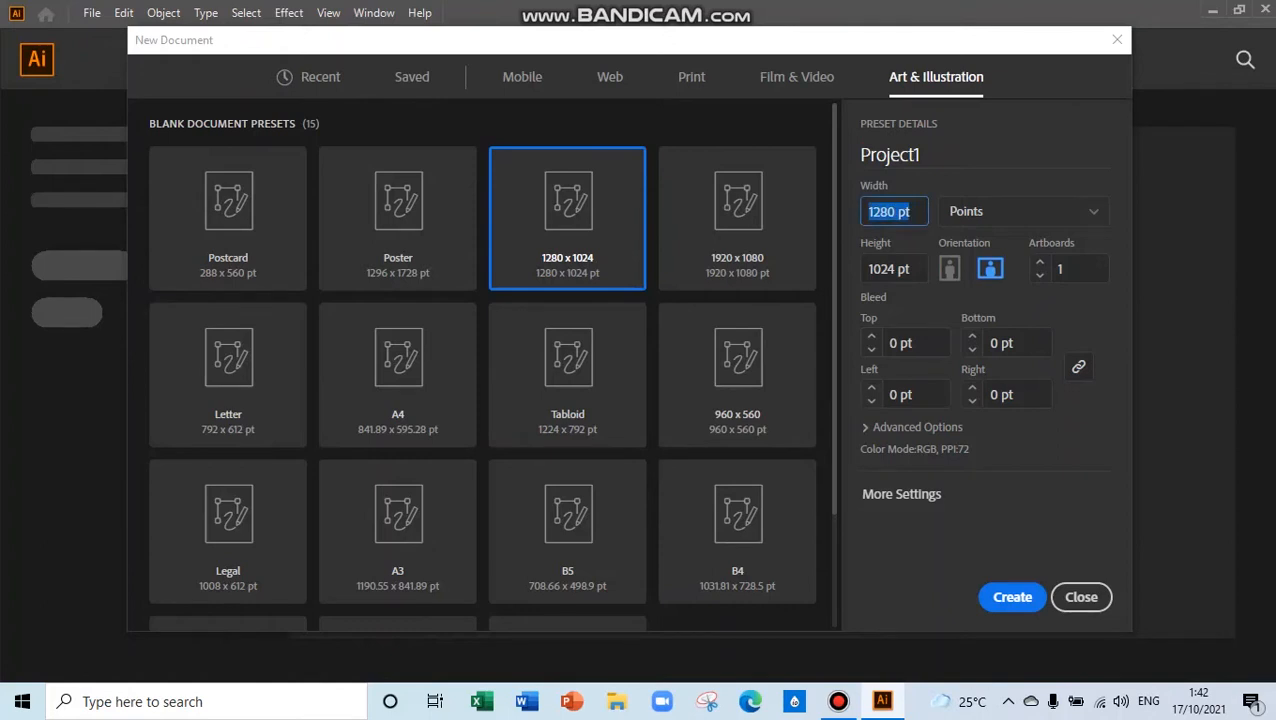
{"action": "left_click", "coordinate": [896, 212]}
{"action": "left_click", "coordinate": [1010, 211]}
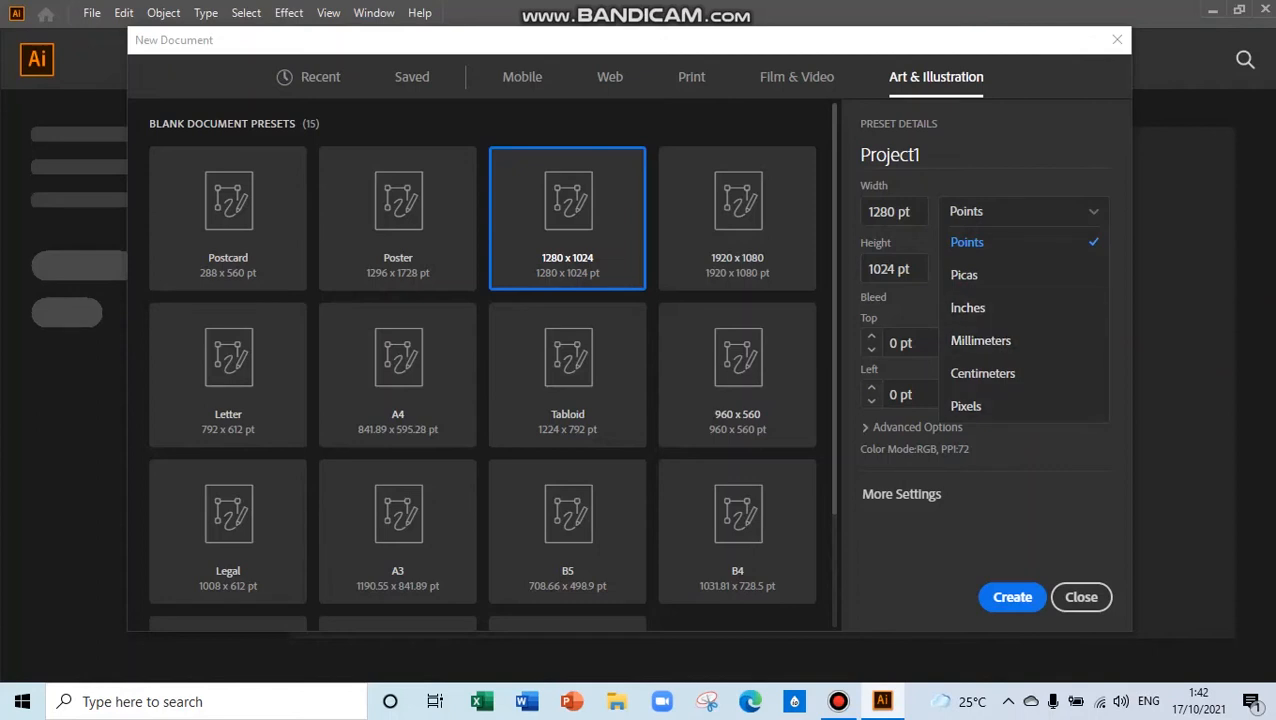
{"action": "left_click", "coordinate": [966, 406]}
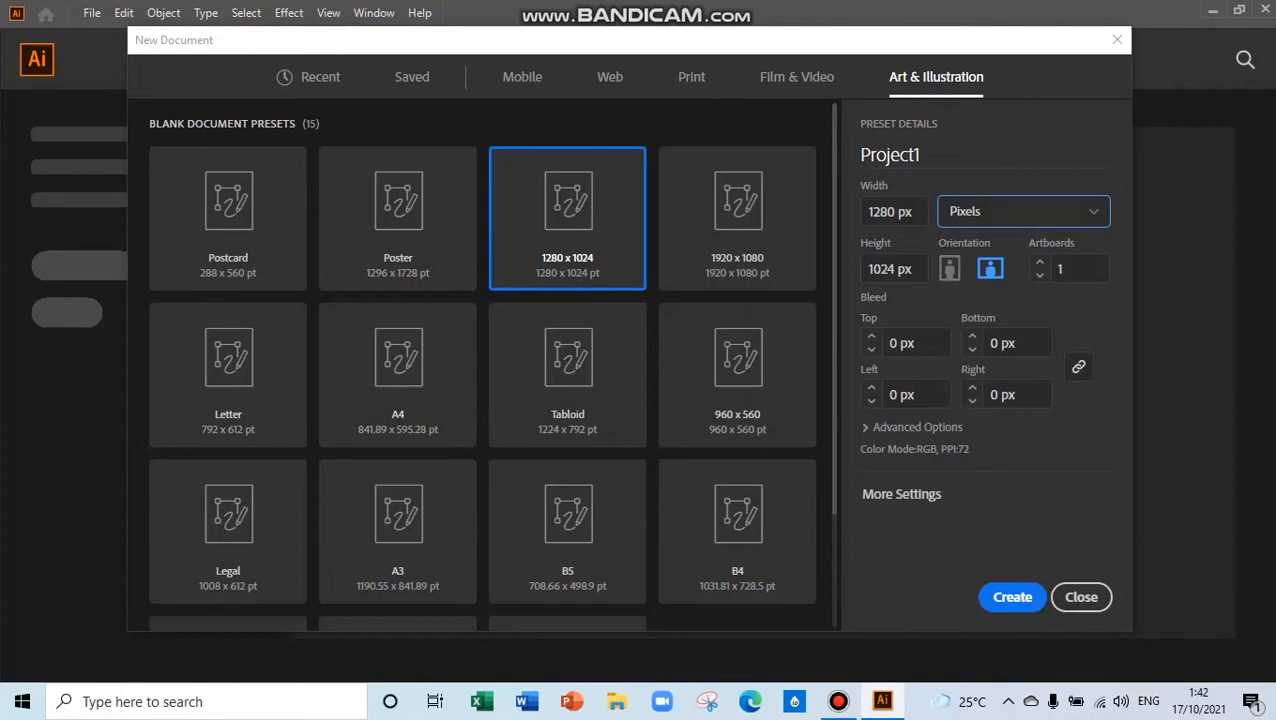
Step: Switch the page between portrait and landscape orientation to compare how the width and height swap
{"action": "left_click", "coordinate": [949, 268]}
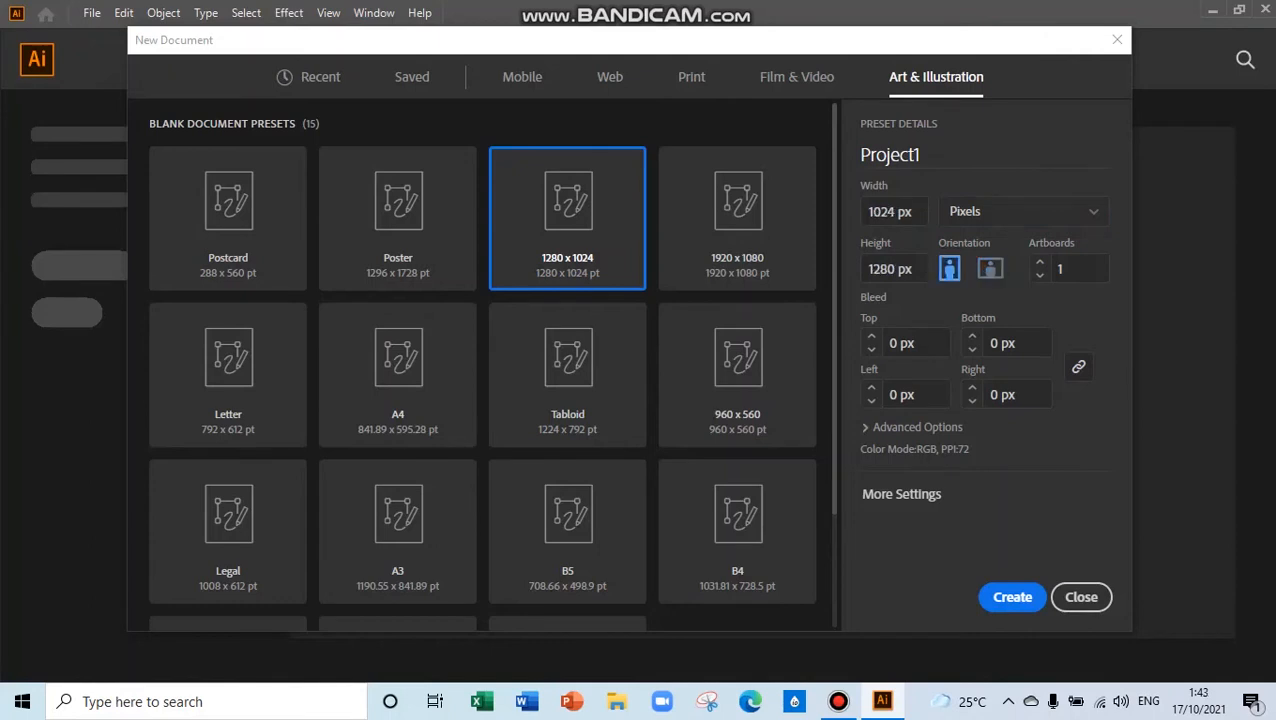
{"action": "left_click", "coordinate": [990, 268]}
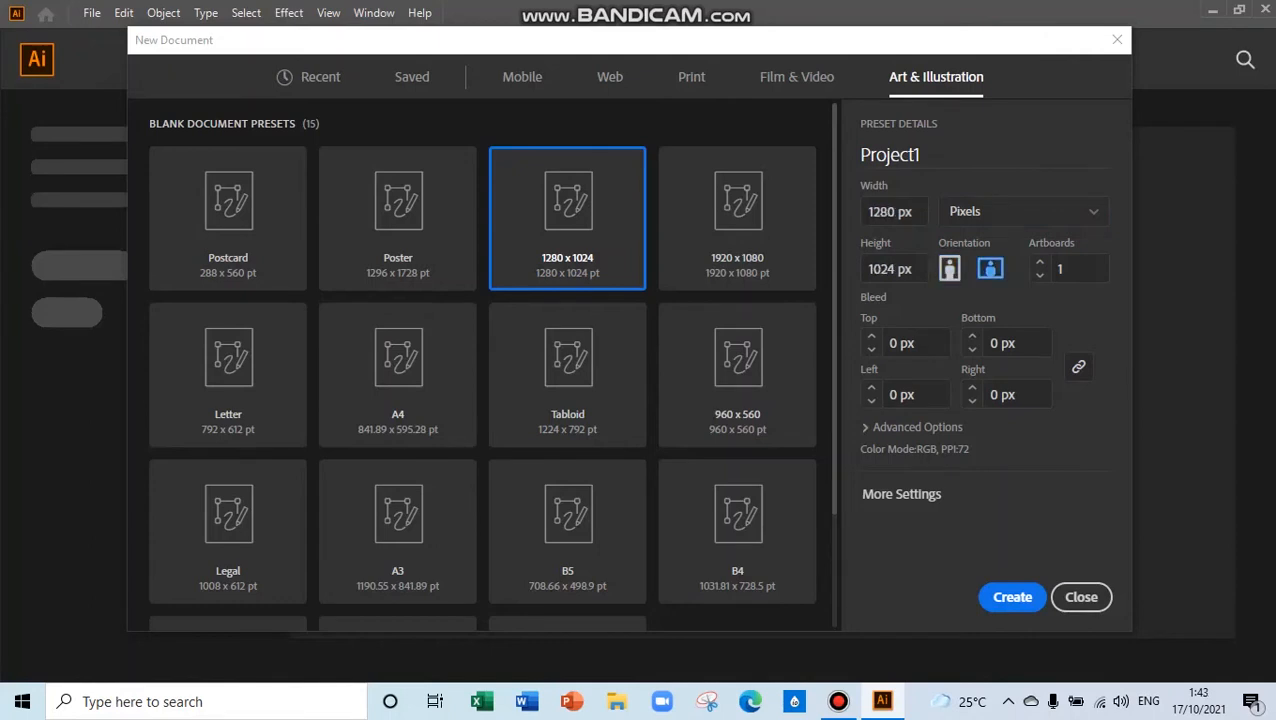
{"action": "left_click", "coordinate": [949, 268]}
{"action": "left_click", "coordinate": [990, 268]}
{"action": "left_click", "coordinate": [949, 268]}
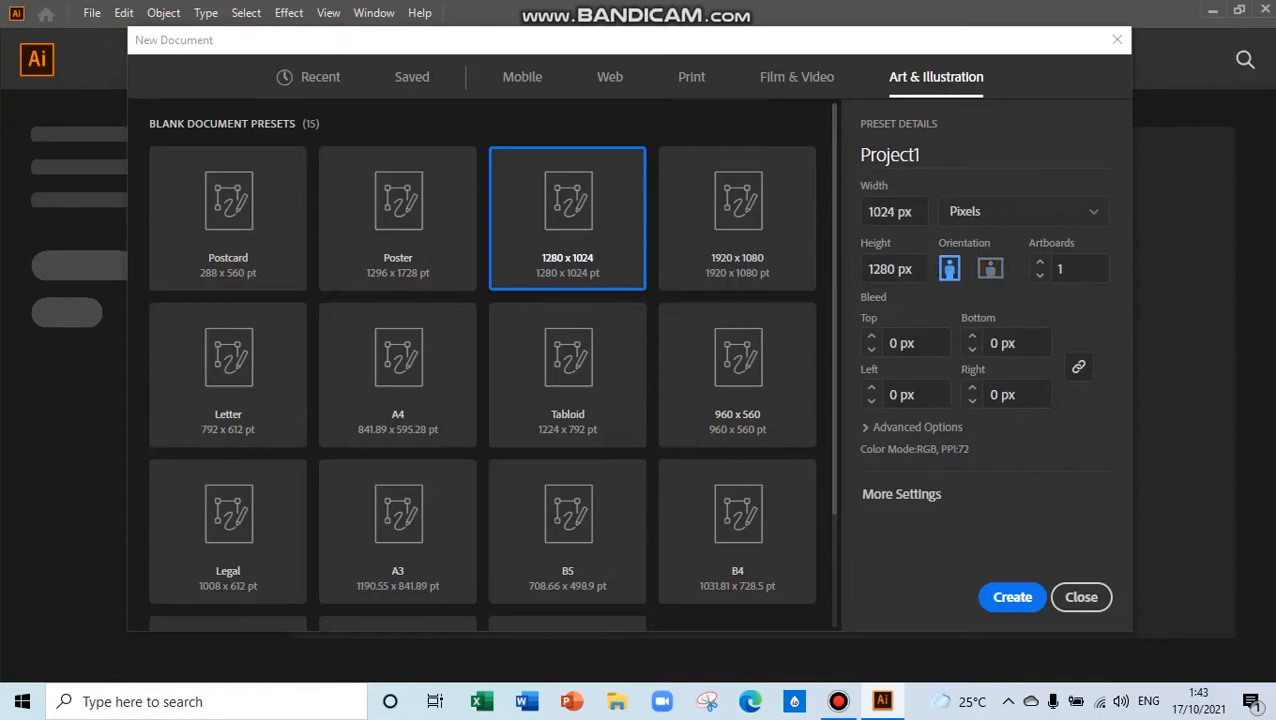
{"action": "left_click", "coordinate": [990, 268]}
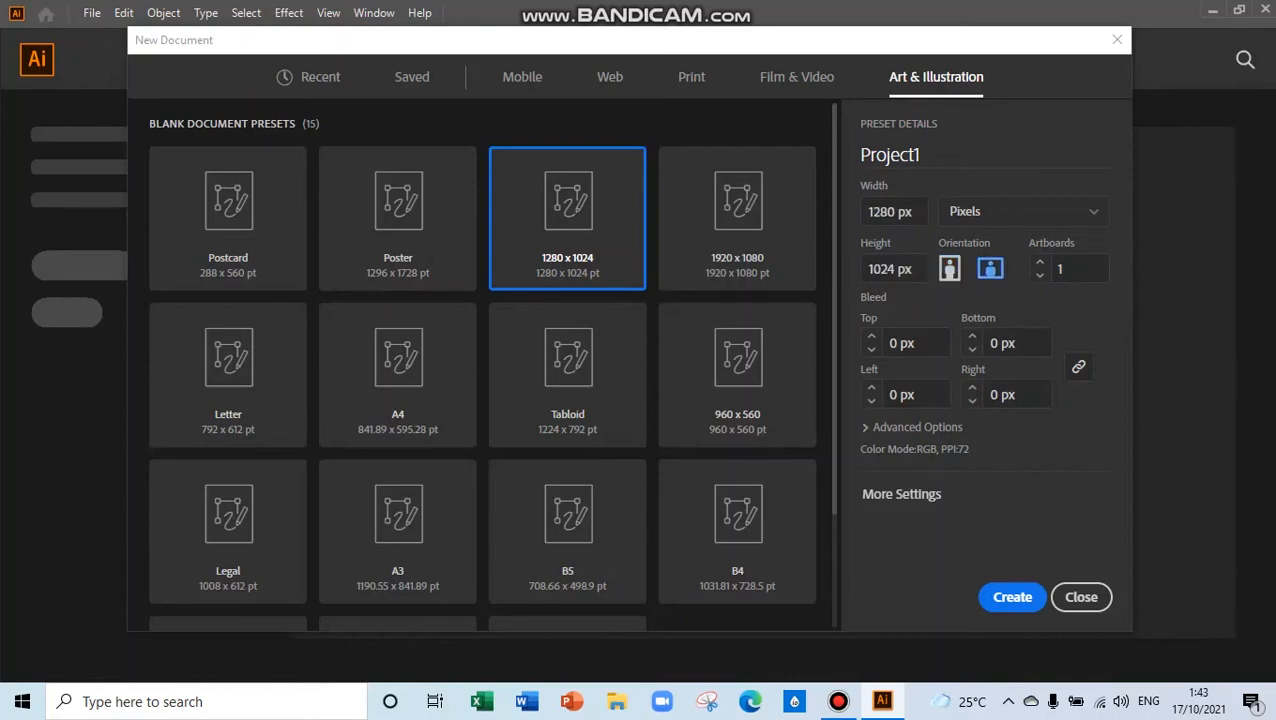
Step: Set the orientation to portrait and create the Project1 document
{"action": "left_click", "coordinate": [949, 268]}
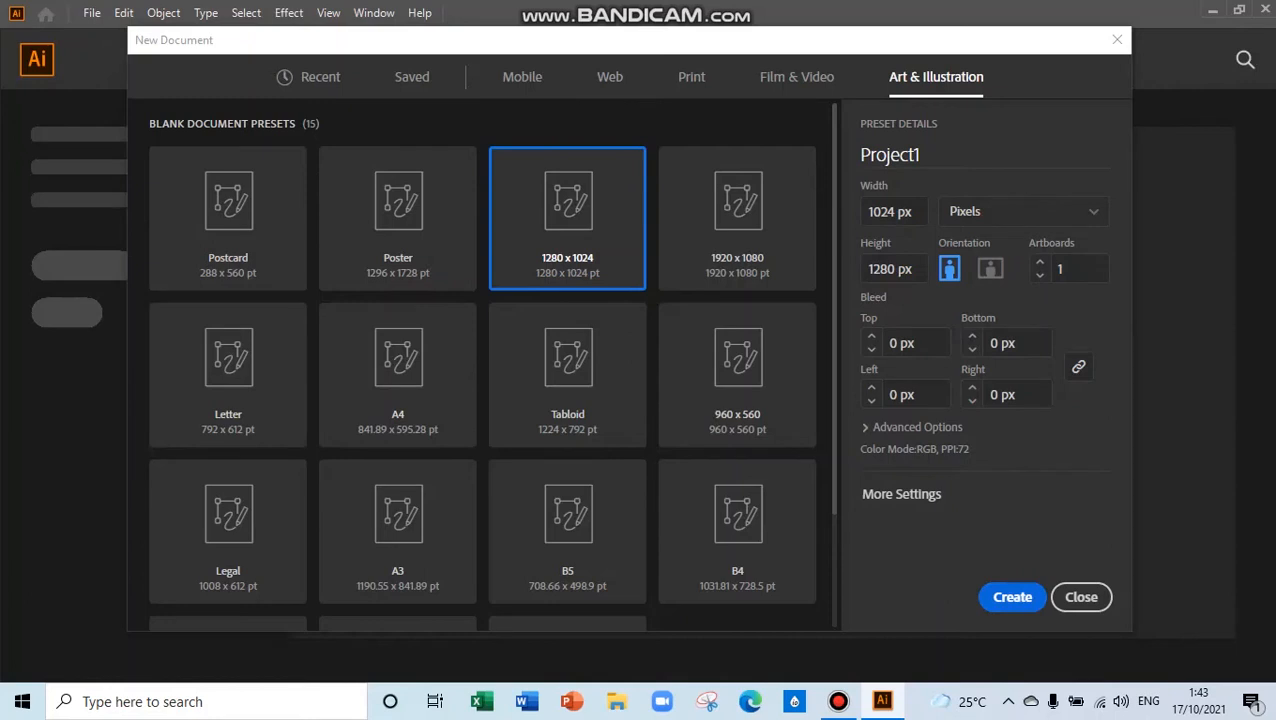
{"action": "left_click", "coordinate": [1012, 597]}
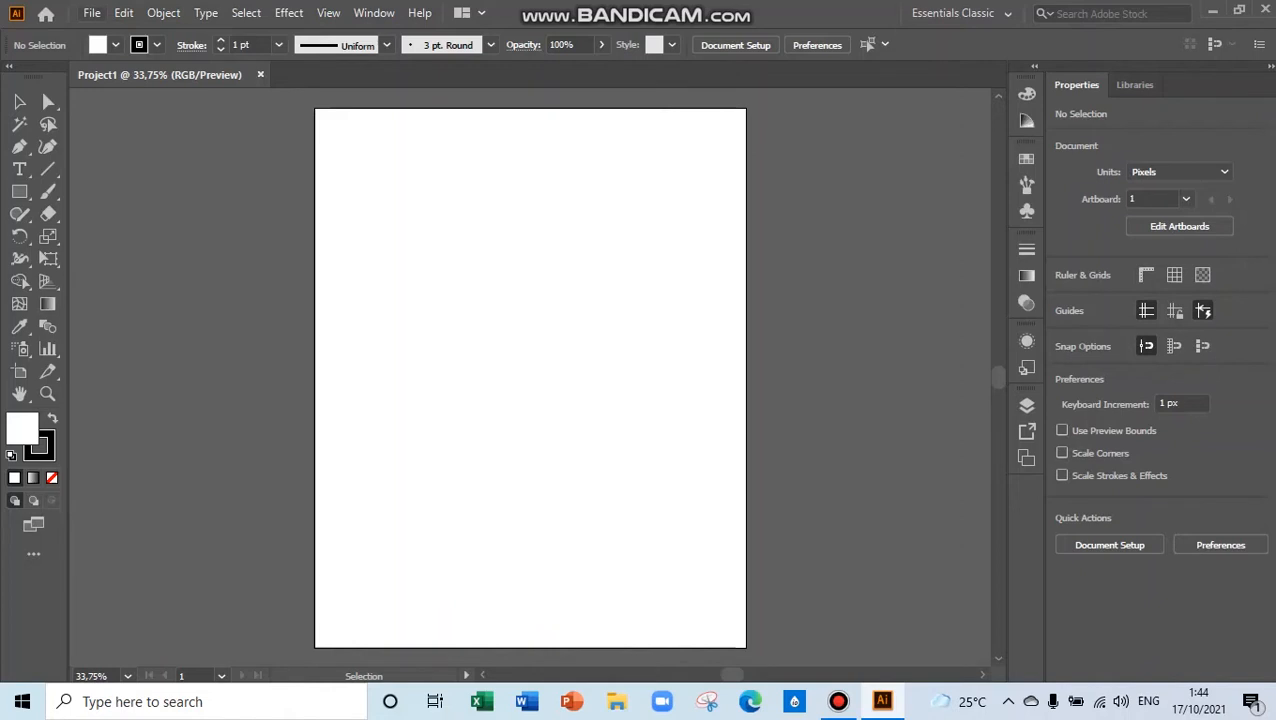
Step: Examine the File, Edit and Object commands, including the Path and Shape options
{"action": "left_click", "coordinate": [92, 13]}
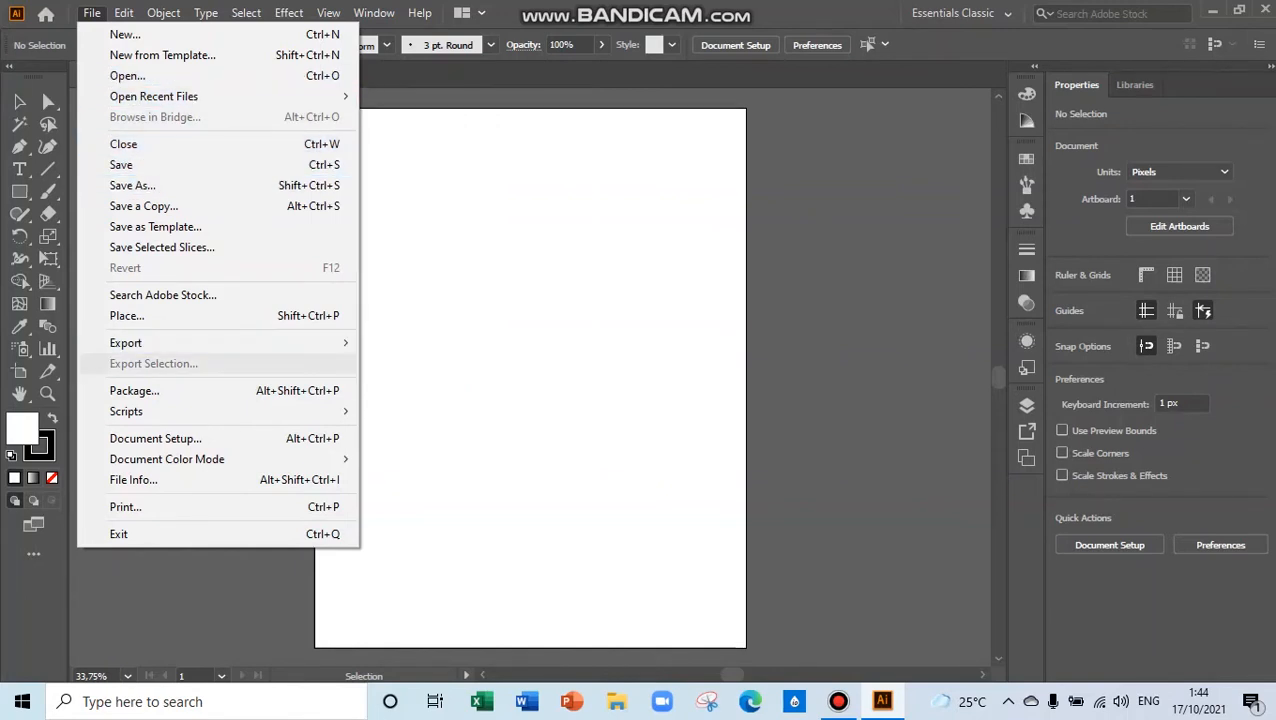
{"action": "mouse_move", "coordinate": [200, 343]}
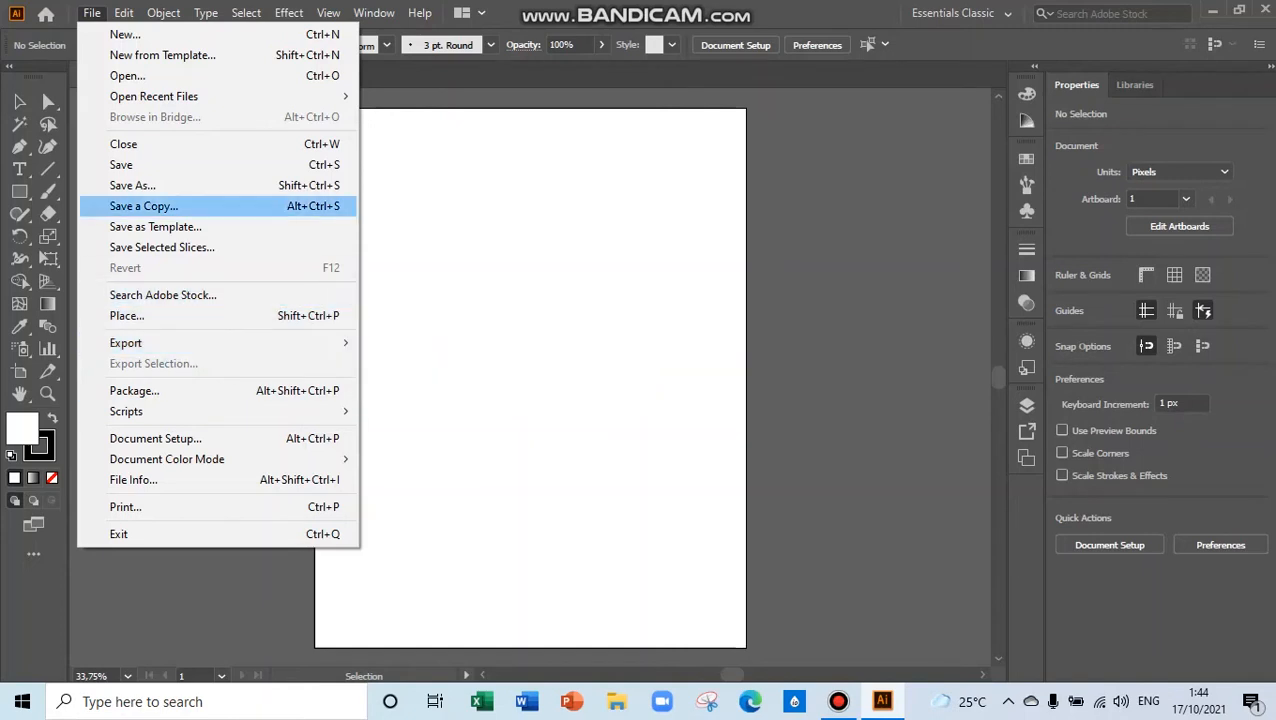
{"action": "mouse_move", "coordinate": [124, 12]}
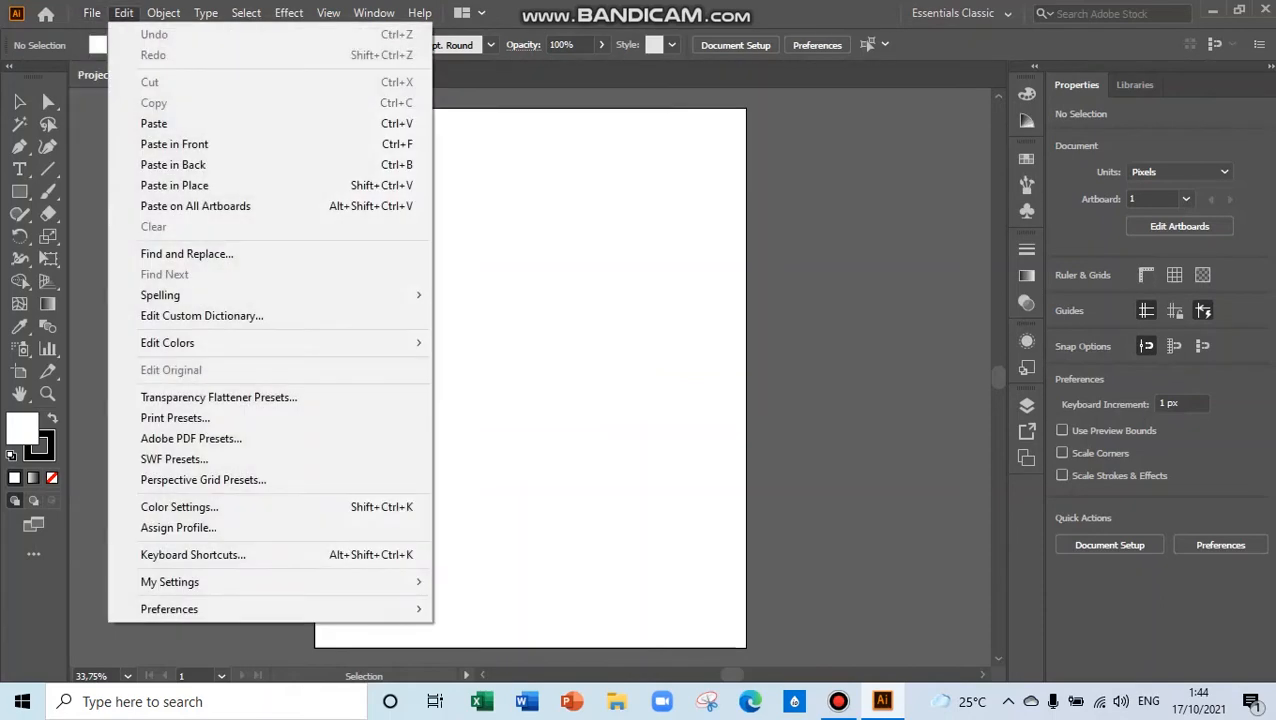
{"action": "left_click", "coordinate": [124, 13]}
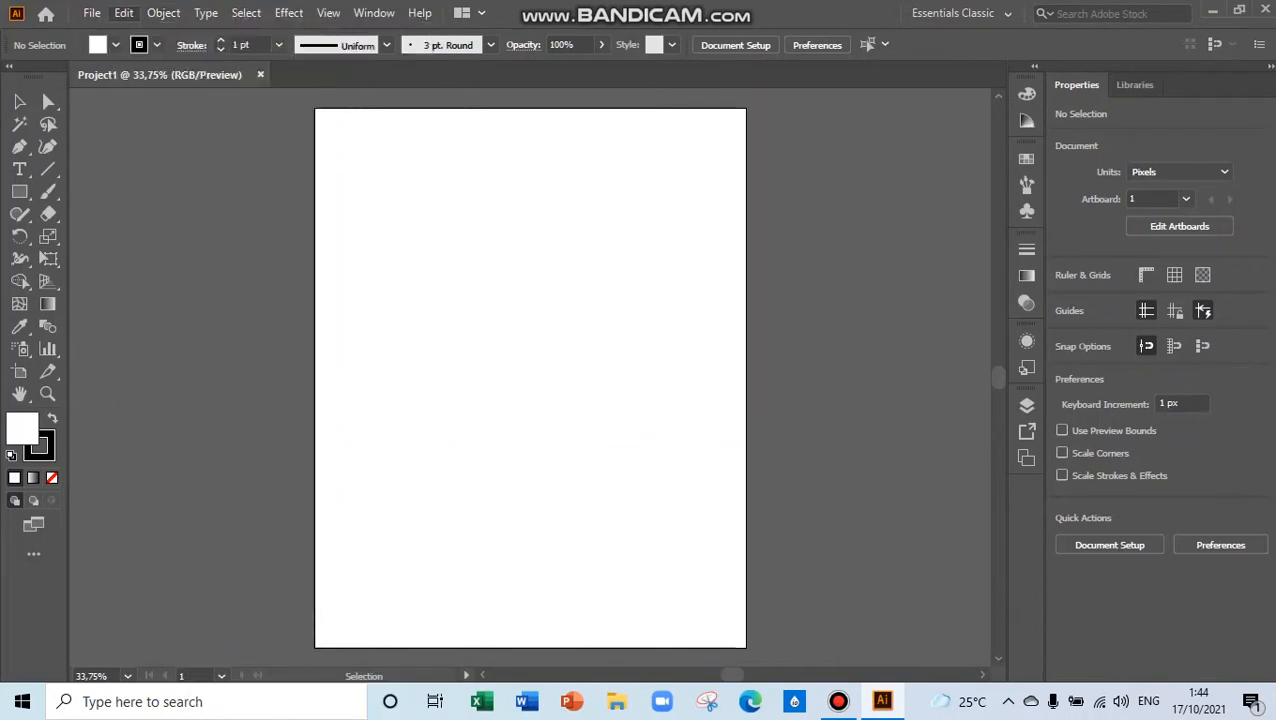
{"action": "left_click", "coordinate": [124, 12]}
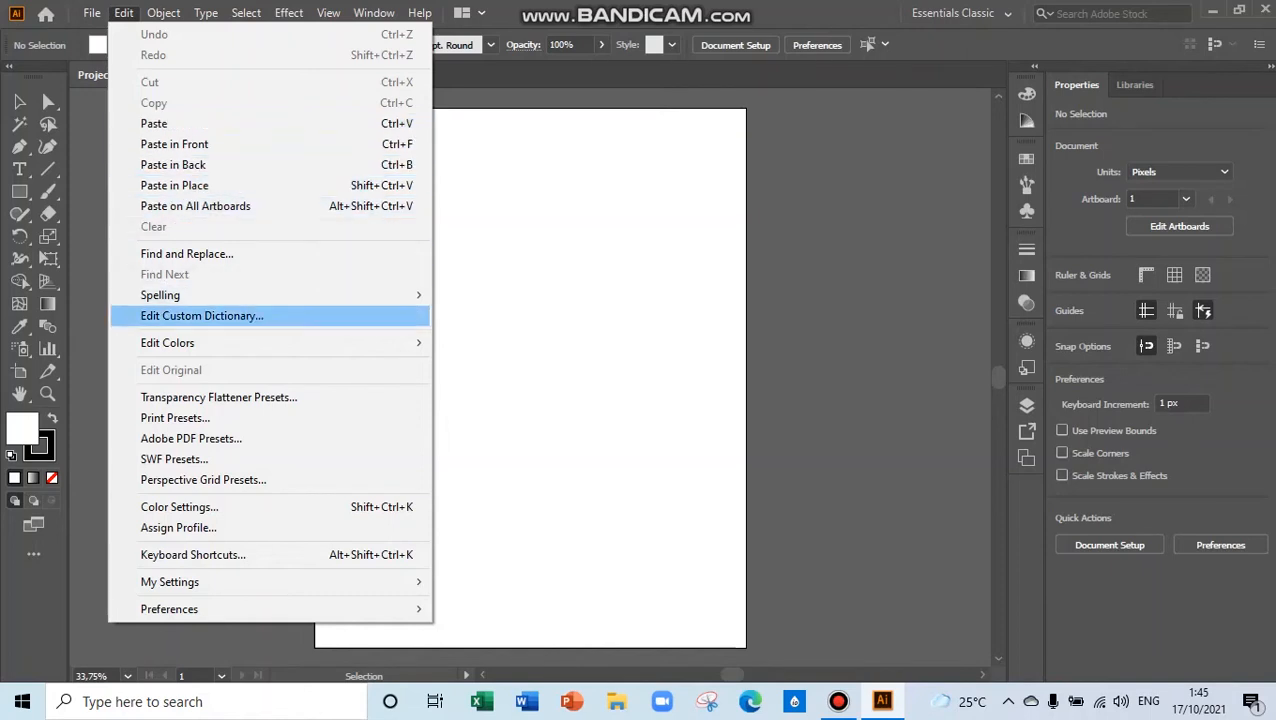
{"action": "mouse_move", "coordinate": [200, 295]}
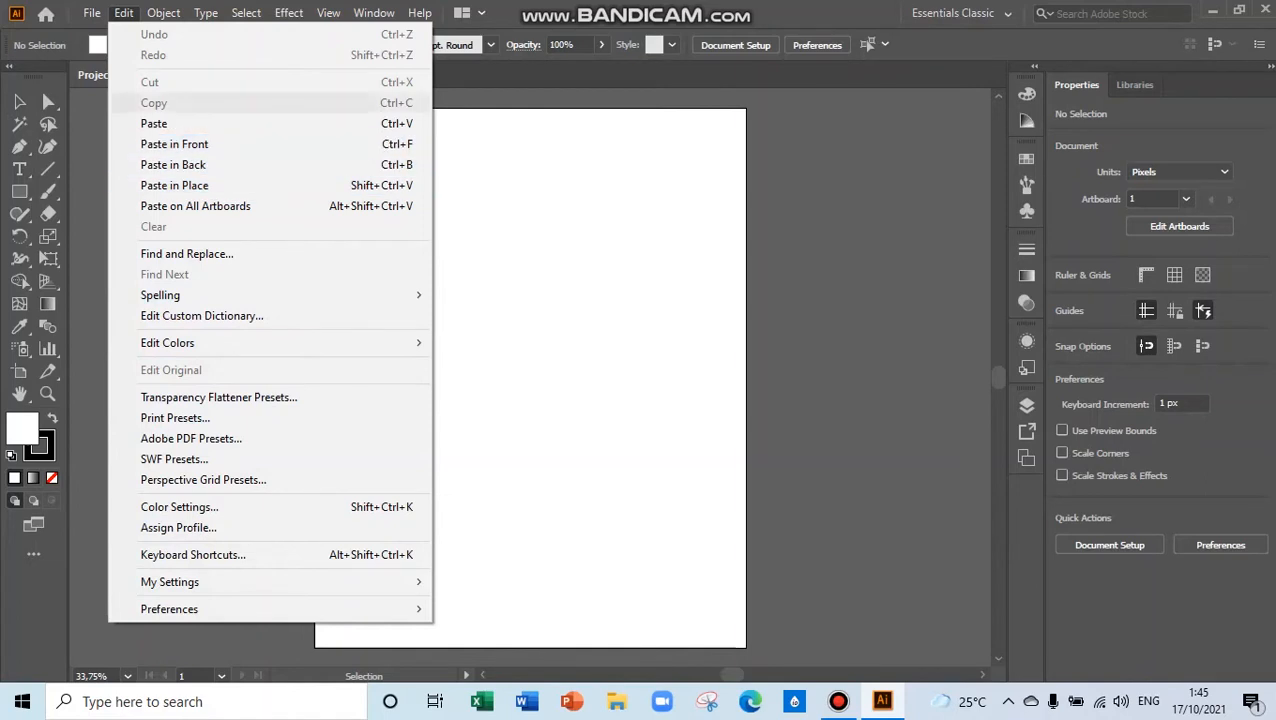
{"action": "left_click", "coordinate": [163, 13]}
{"action": "left_click", "coordinate": [163, 13]}
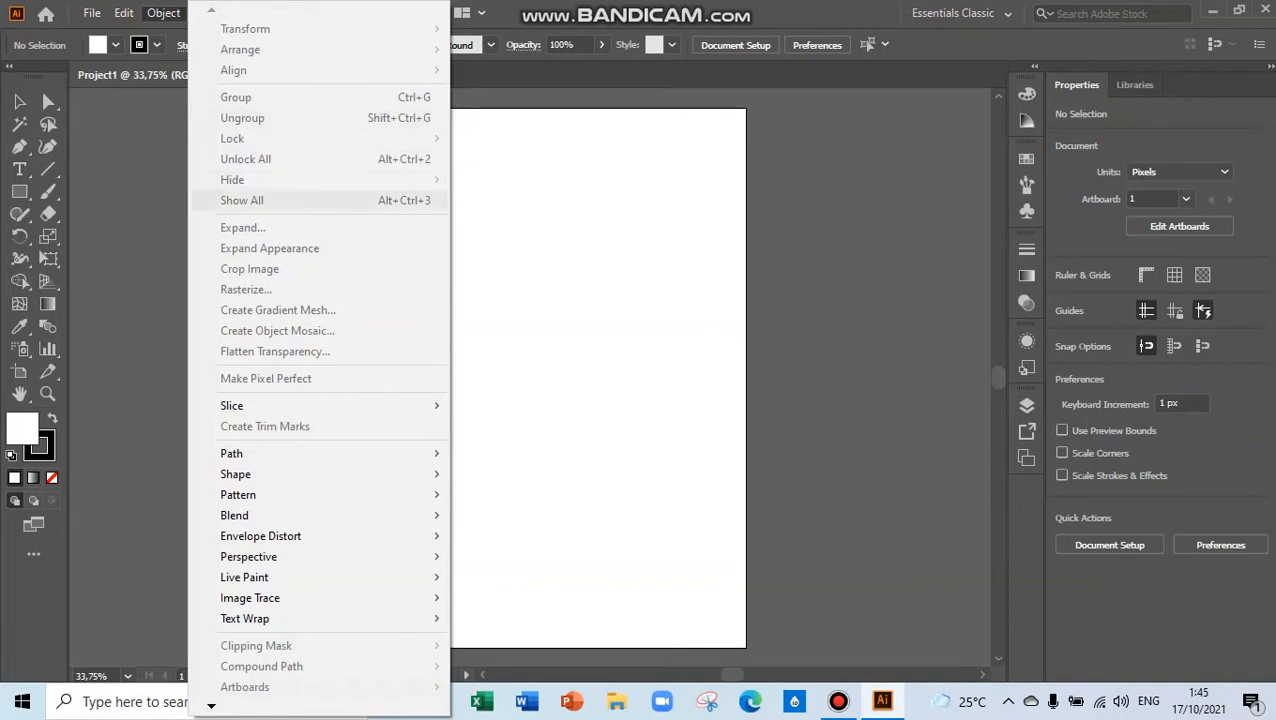
{"action": "mouse_move", "coordinate": [300, 453]}
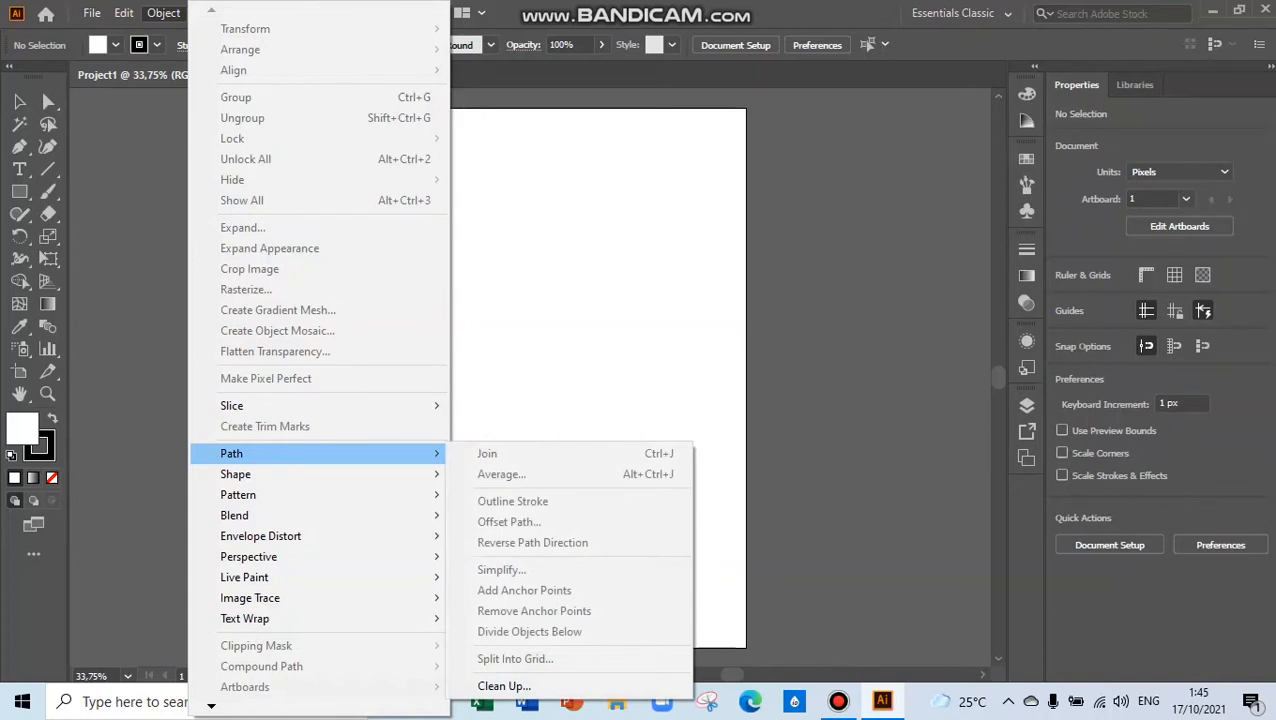
{"action": "mouse_move", "coordinate": [300, 536]}
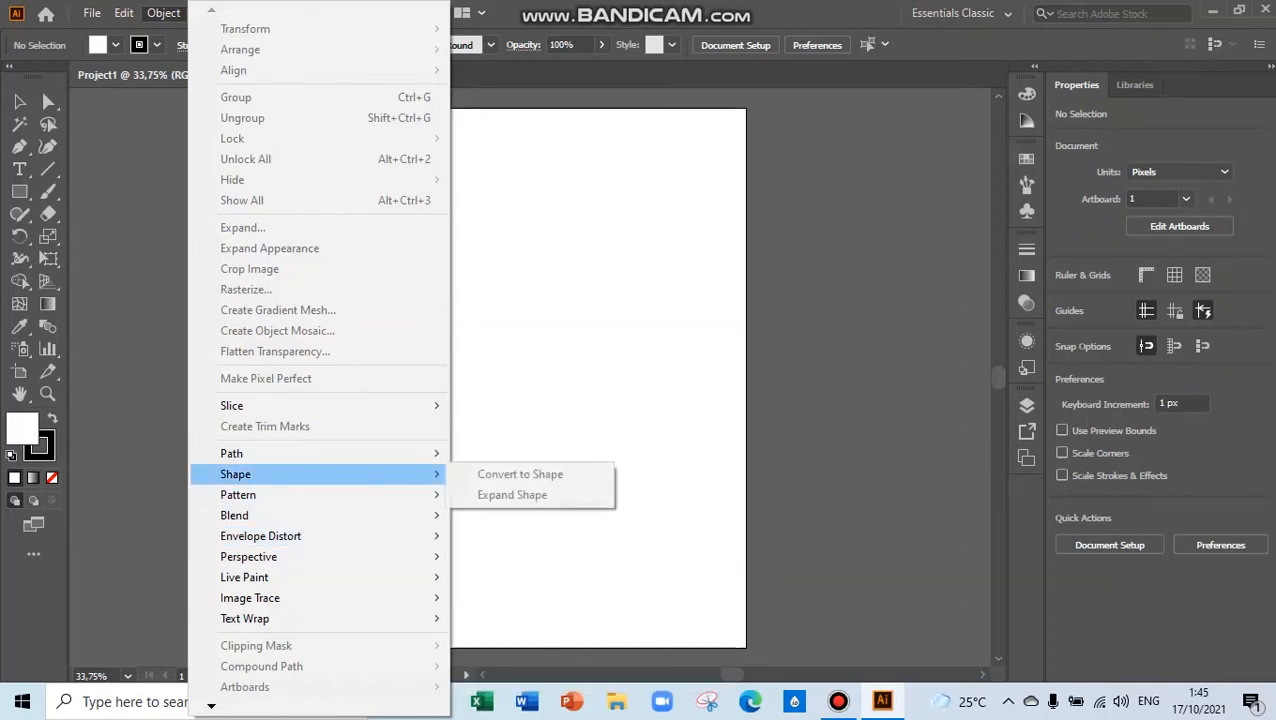
{"action": "left_click", "coordinate": [166, 13]}
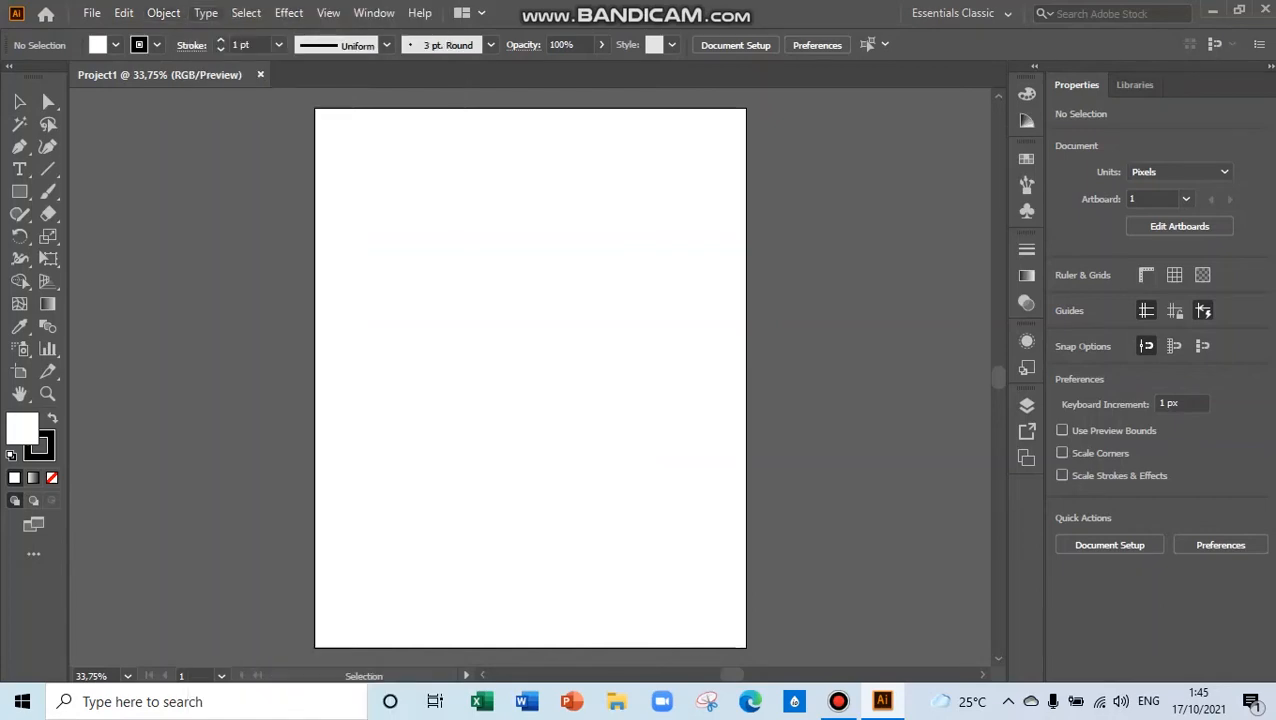
Step: Examine the Type, Select and Effect commands, including font size, special characters, and the Illustrator and Photoshop effects
{"action": "left_click", "coordinate": [206, 13]}
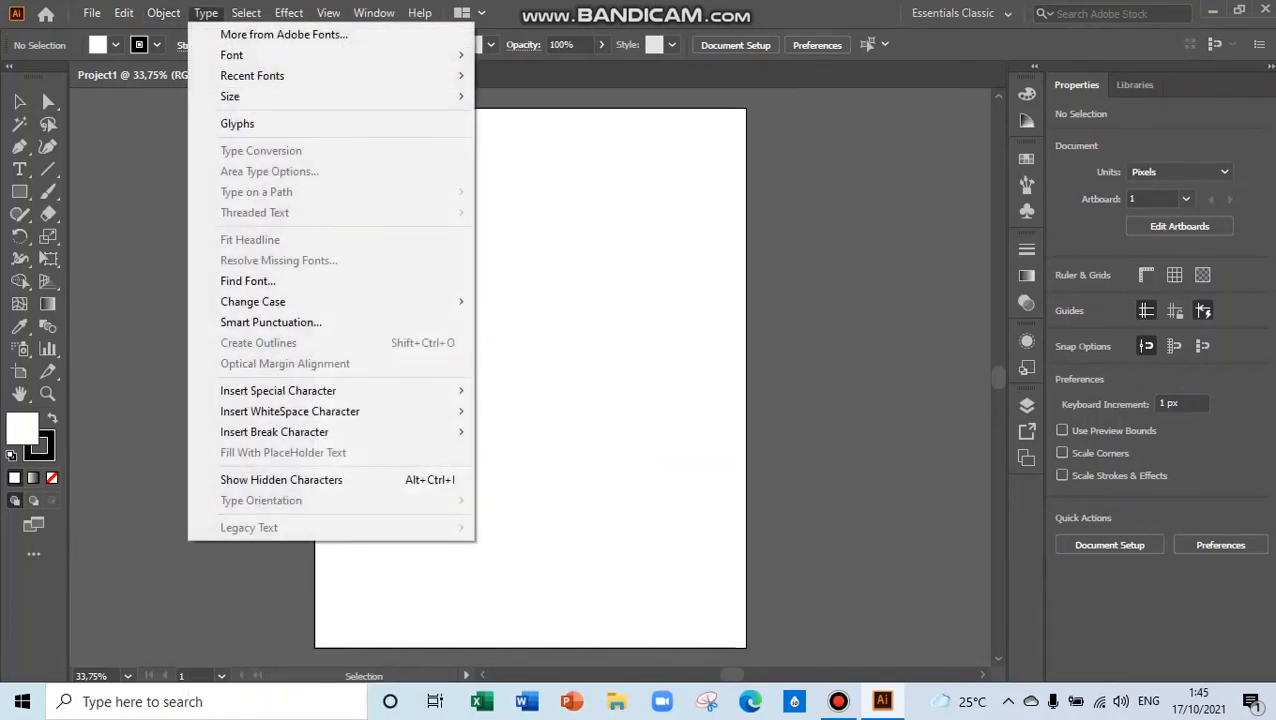
{"action": "mouse_move", "coordinate": [240, 55]}
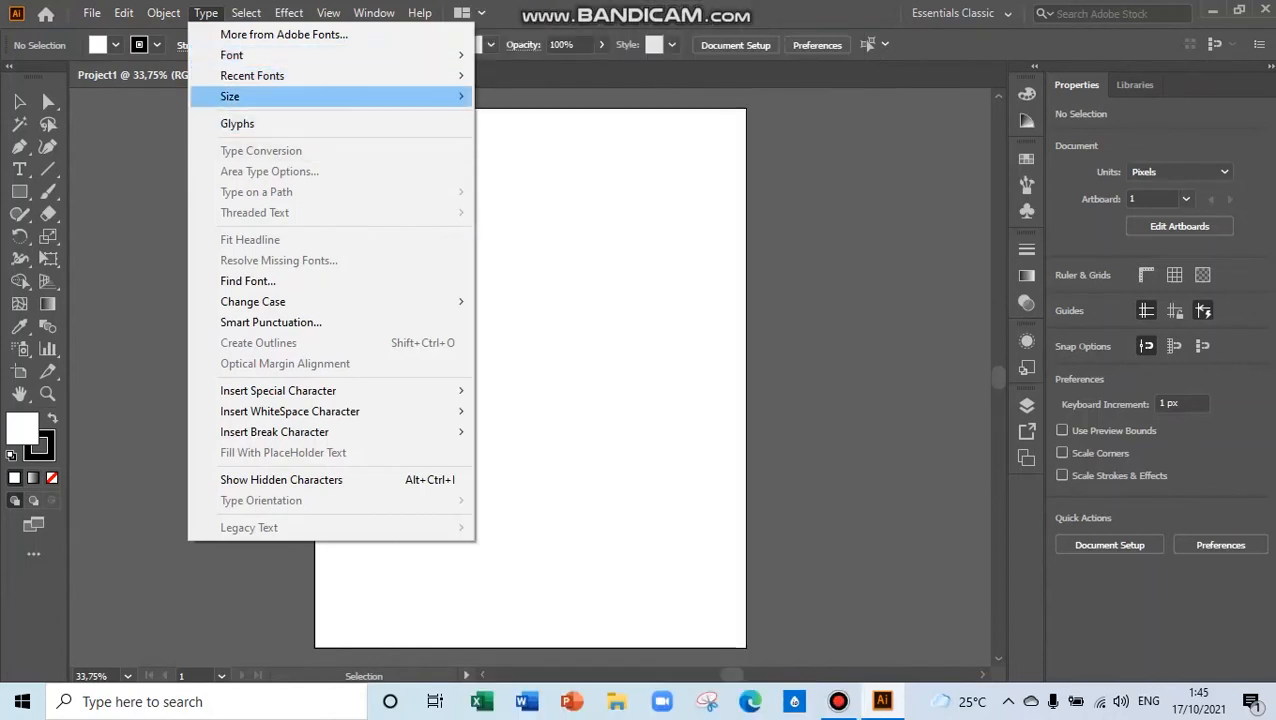
{"action": "mouse_move", "coordinate": [300, 96]}
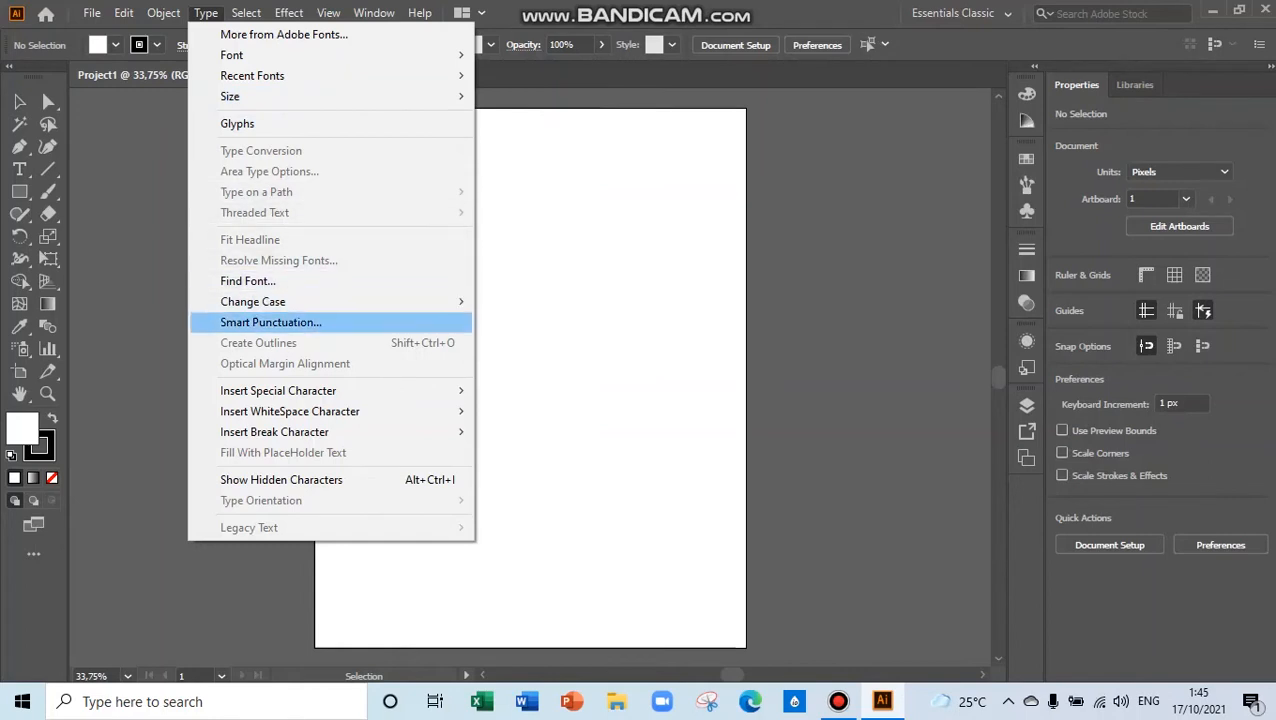
{"action": "mouse_move", "coordinate": [300, 390]}
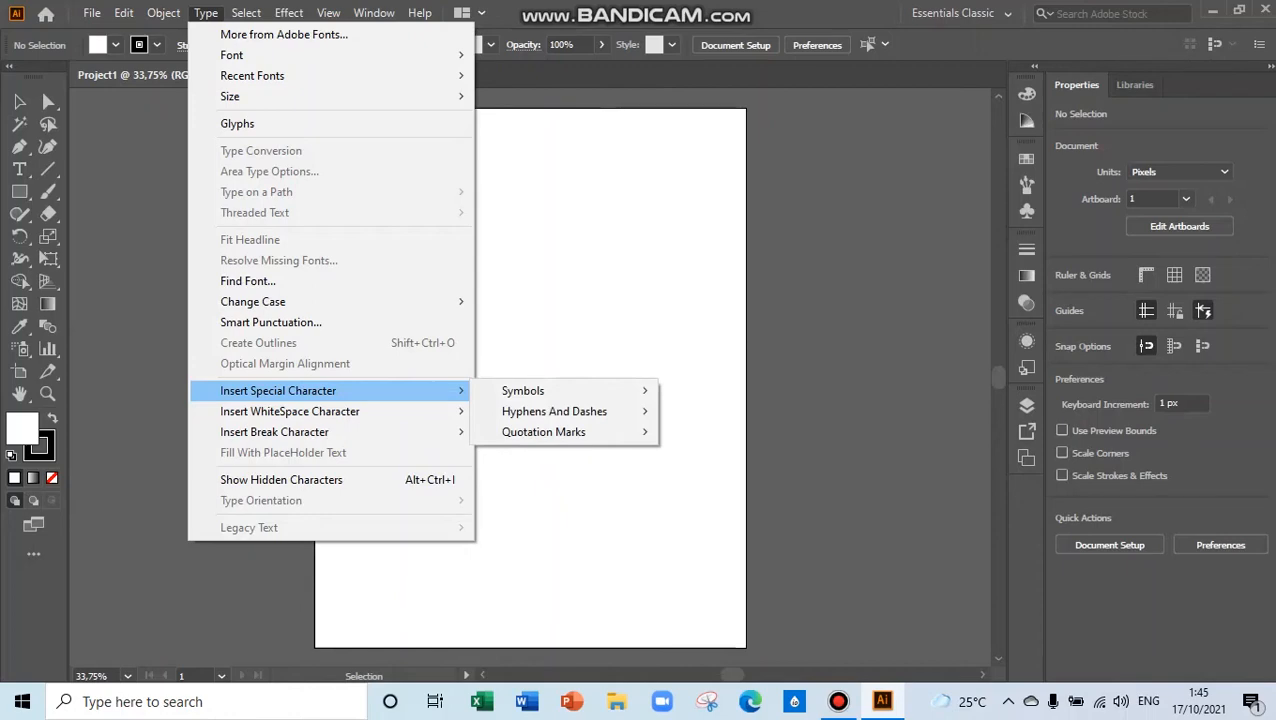
{"action": "mouse_move", "coordinate": [246, 12]}
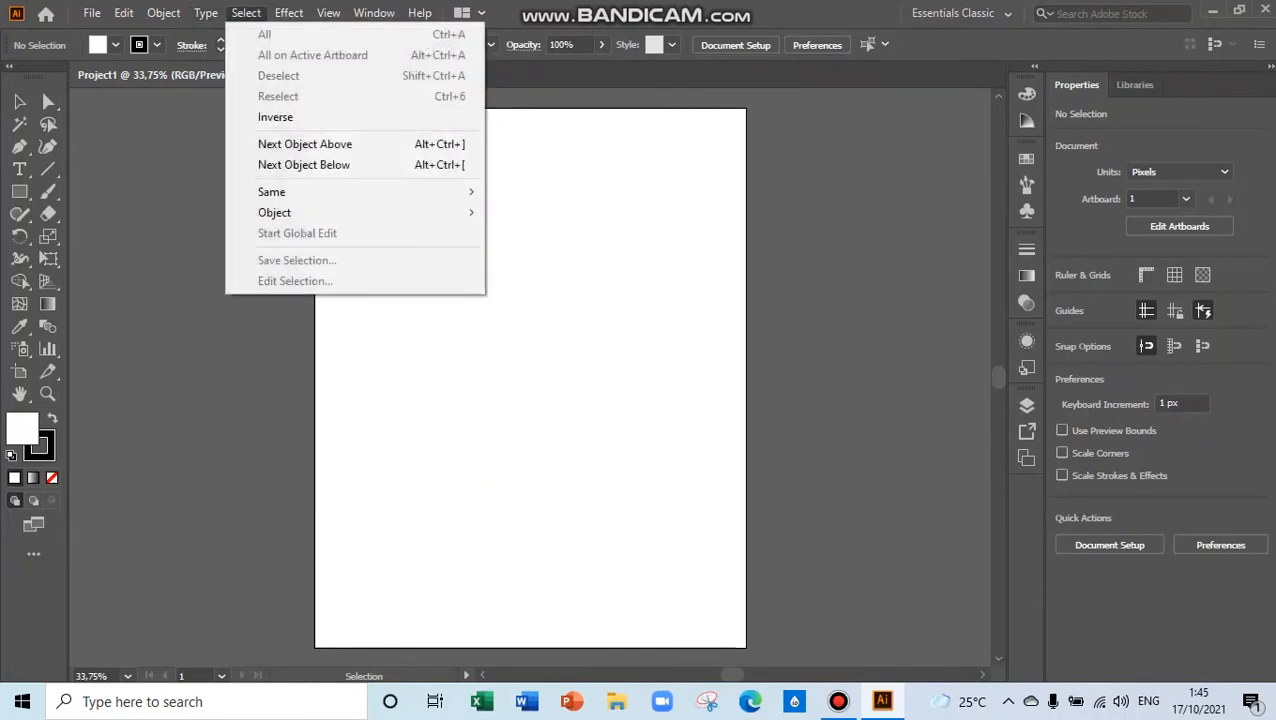
{"action": "left_click", "coordinate": [246, 13]}
{"action": "left_click", "coordinate": [246, 13]}
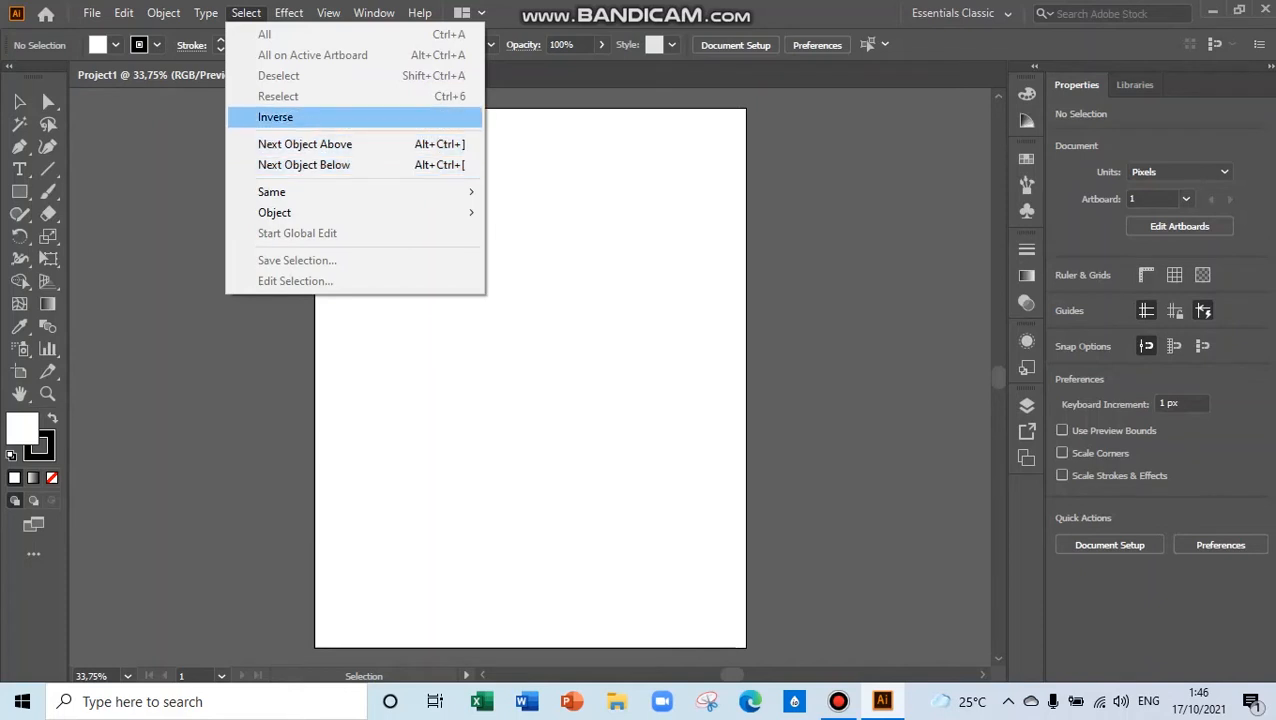
{"action": "left_click", "coordinate": [288, 13]}
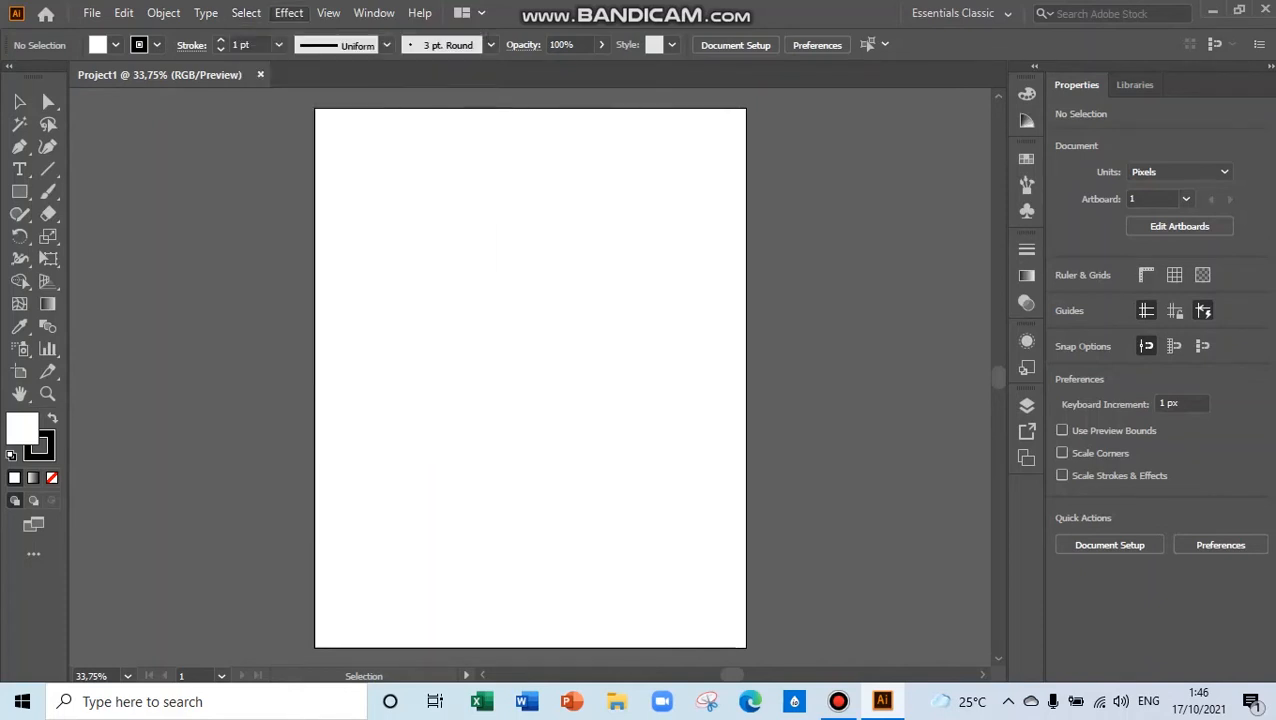
{"action": "left_click", "coordinate": [288, 13]}
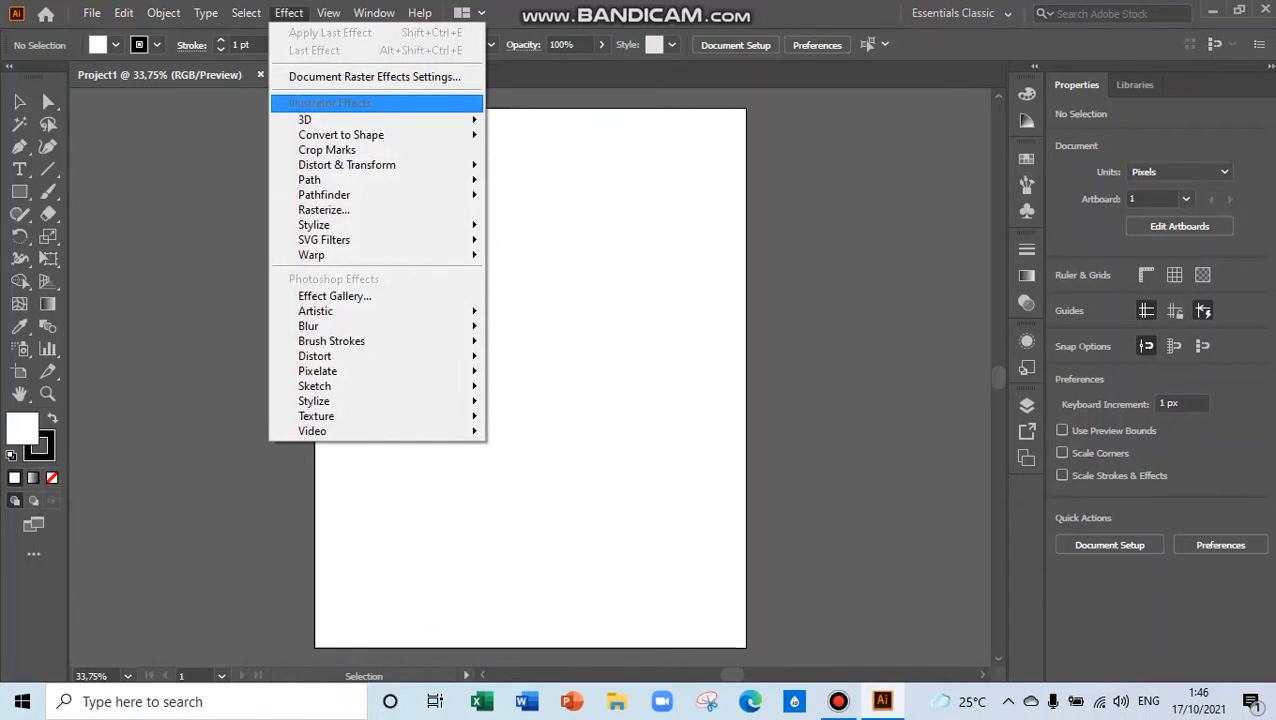
{"action": "mouse_move", "coordinate": [320, 180]}
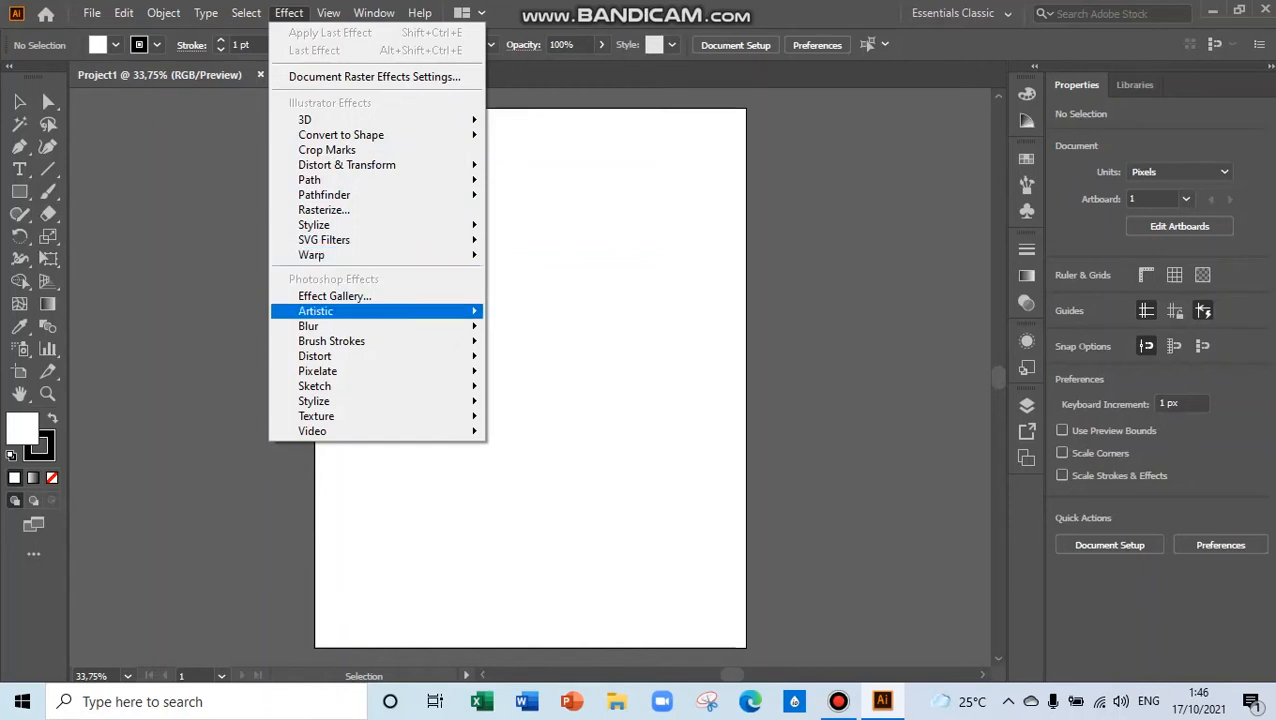
{"action": "mouse_move", "coordinate": [310, 326]}
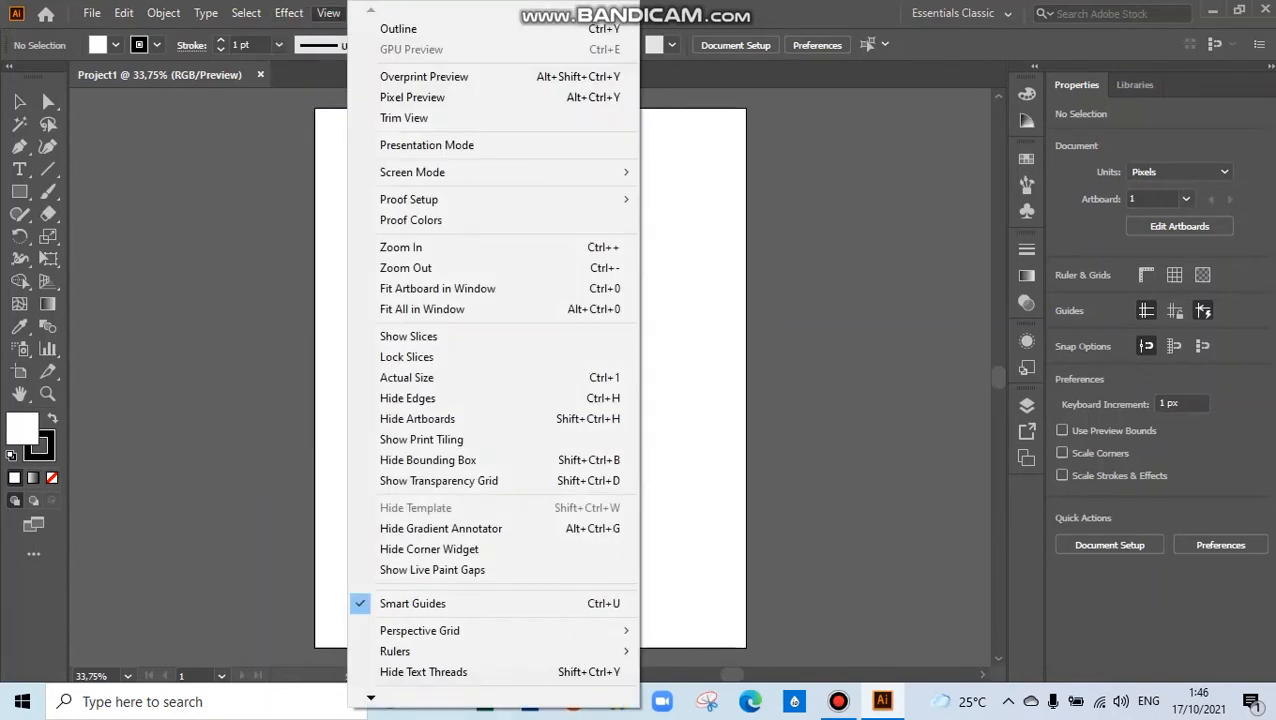
Step: Examine the View, Window and Help commands, including the screen mode and toolbar options
{"action": "left_click", "coordinate": [329, 13]}
{"action": "left_click", "coordinate": [329, 13]}
{"action": "mouse_move", "coordinate": [450, 172]}
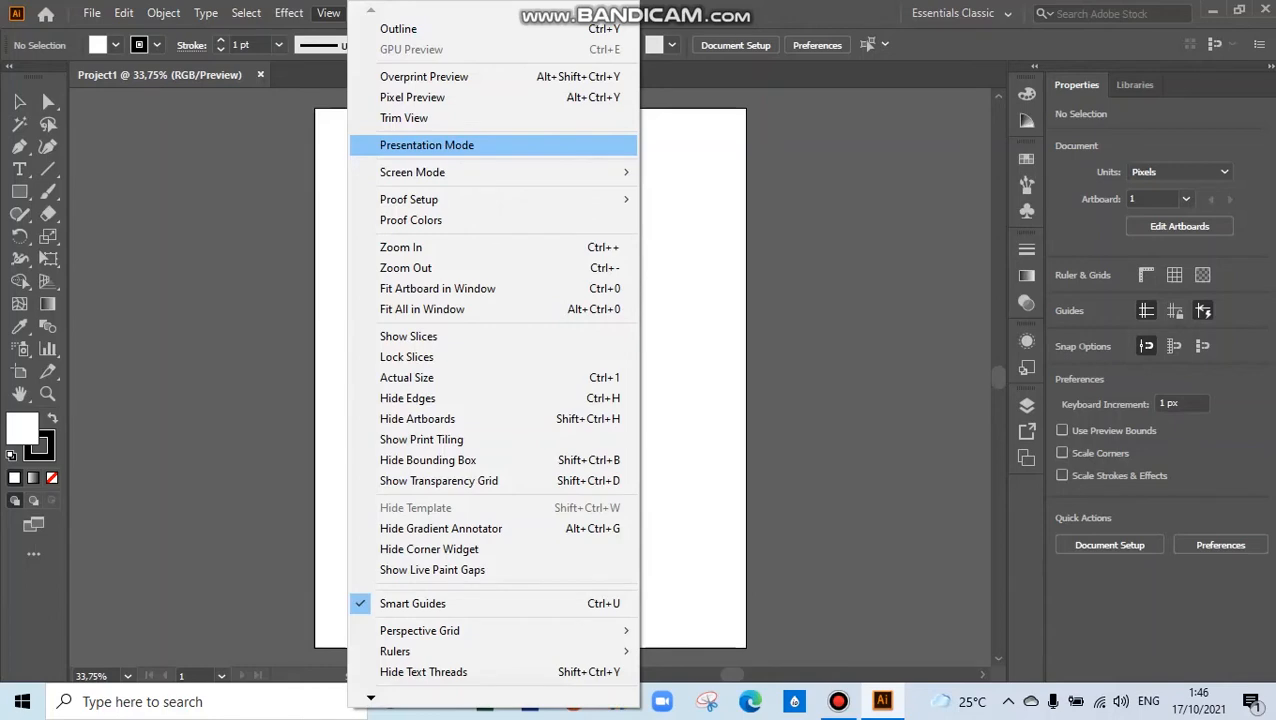
{"action": "left_click", "coordinate": [329, 13]}
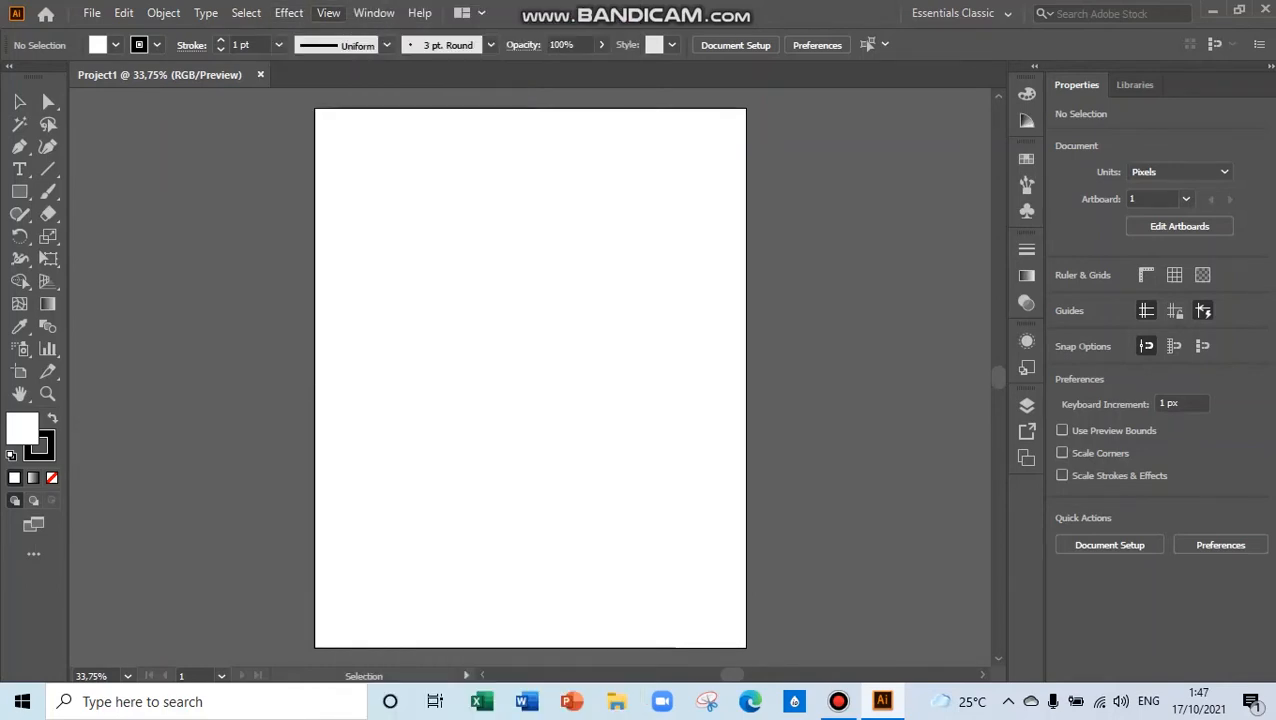
{"action": "left_click", "coordinate": [373, 13]}
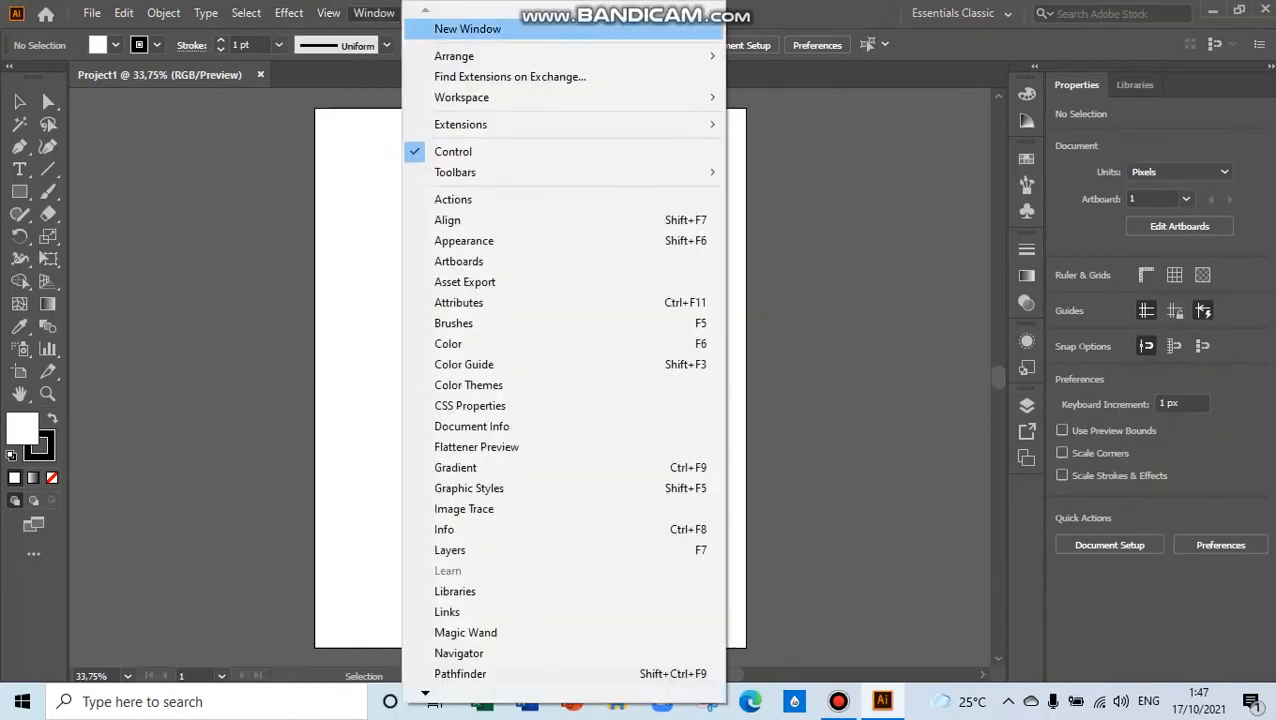
{"action": "mouse_move", "coordinate": [460, 56]}
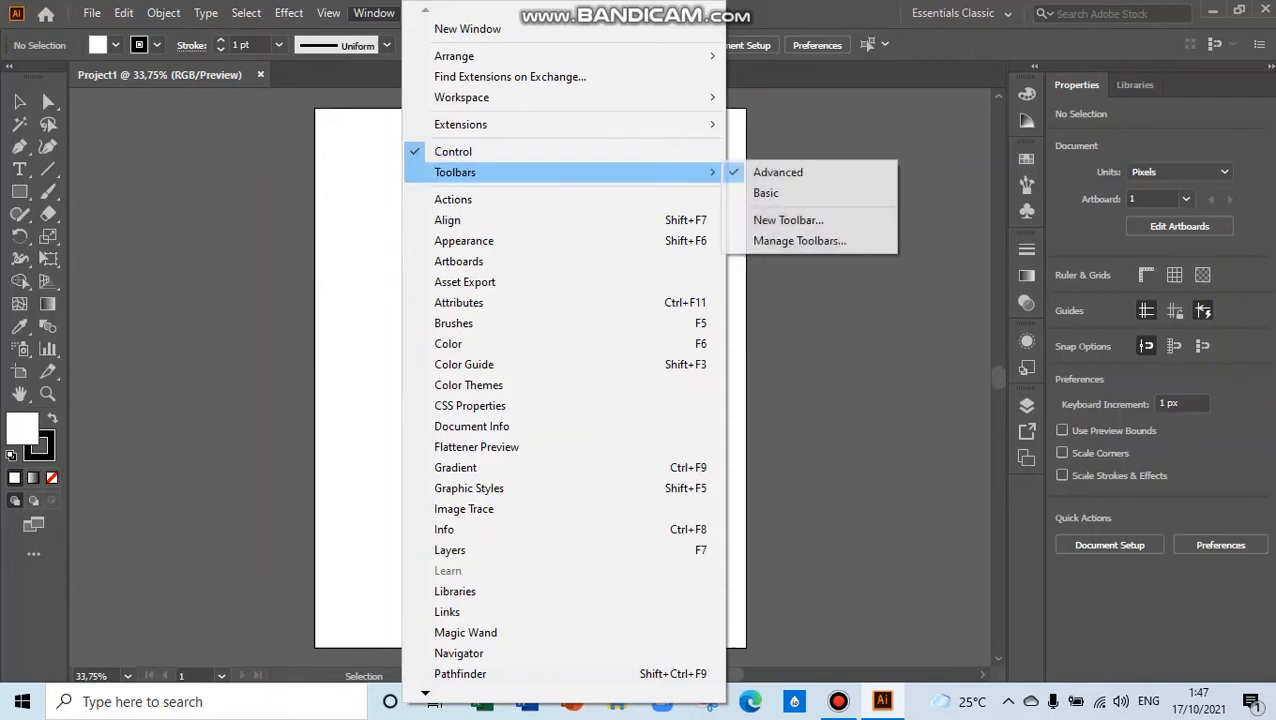
{"action": "left_click", "coordinate": [374, 13]}
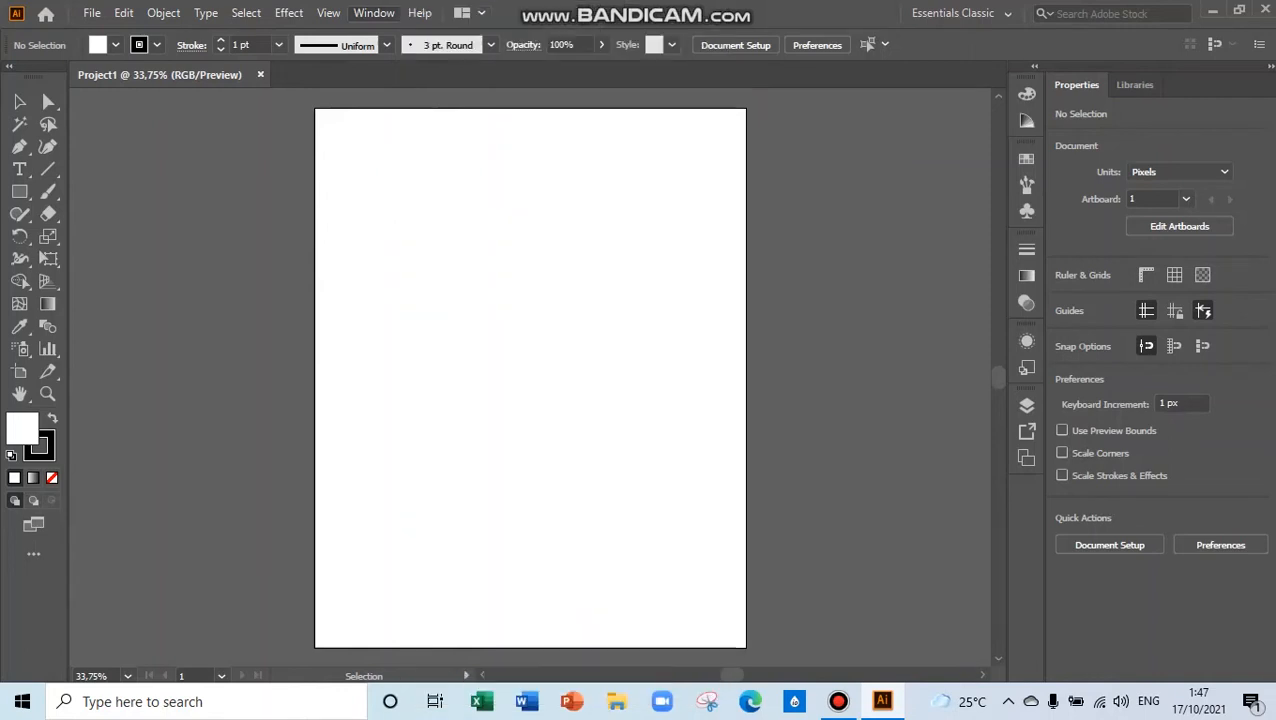
{"action": "left_click", "coordinate": [420, 13]}
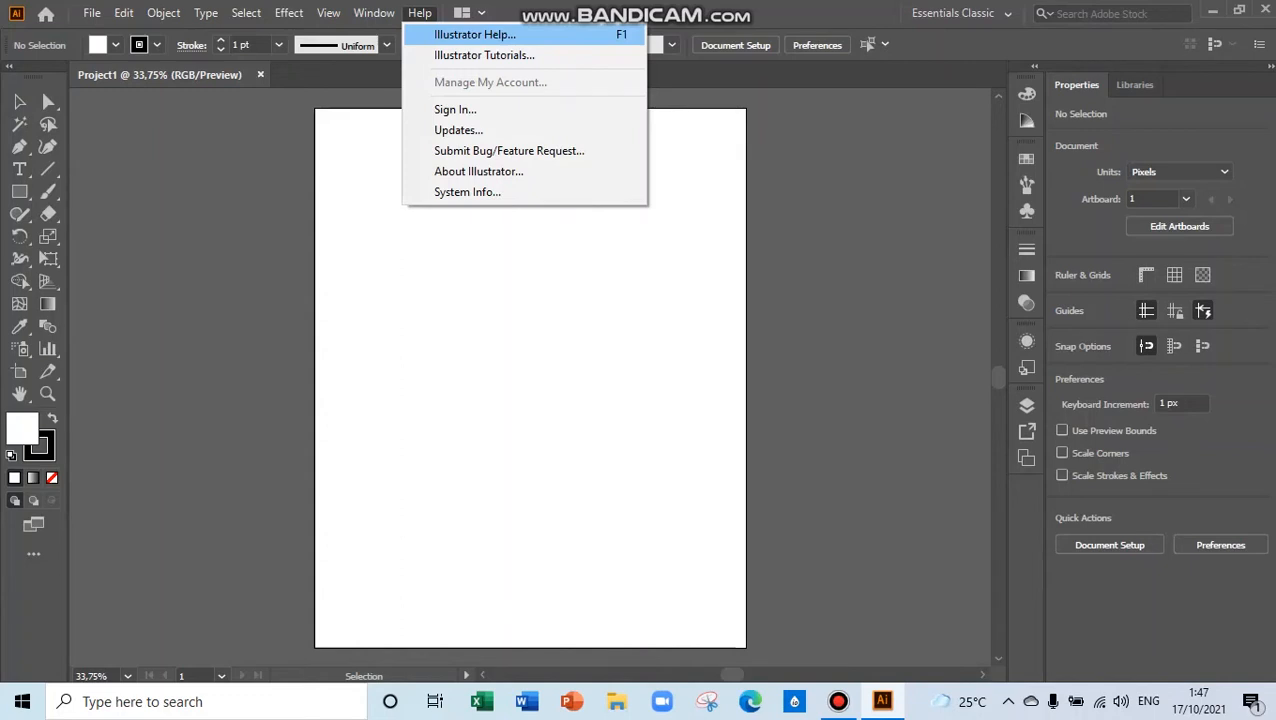
{"action": "key", "text": "Escape"}
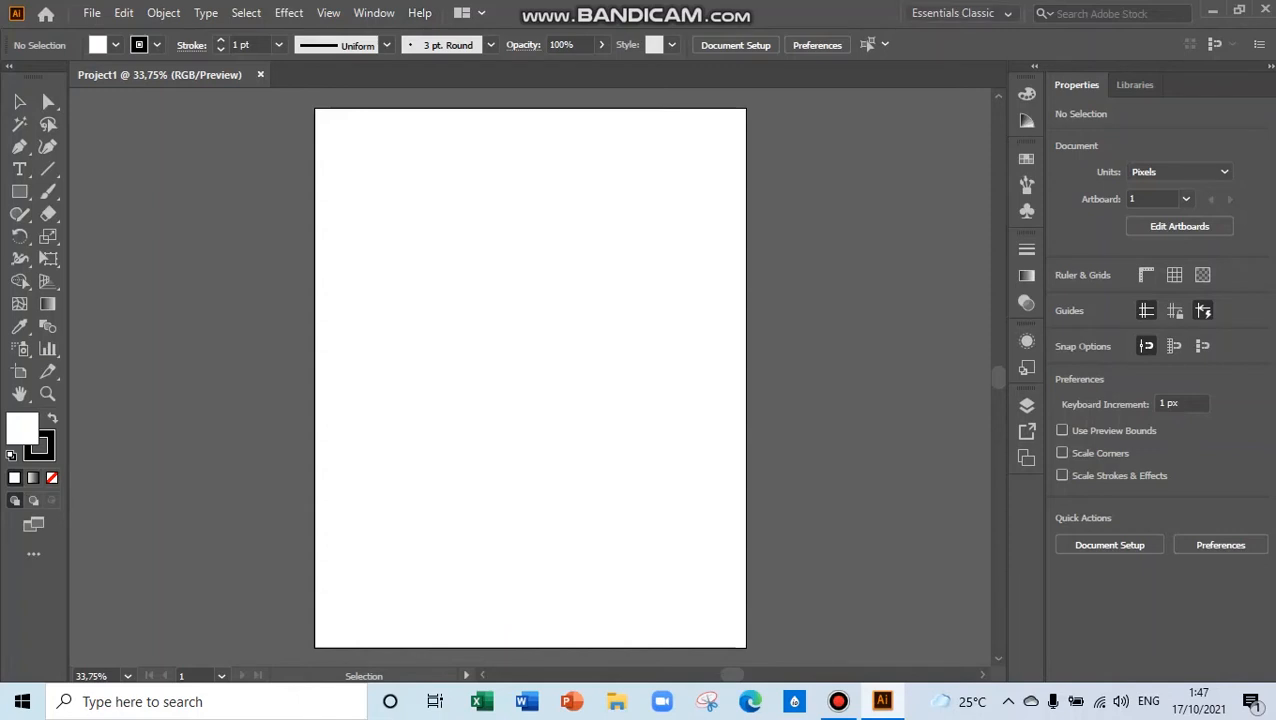
Step: Switch to the Layout and Automation workspaces to compare their arrangements, and return to Essentials Classic
{"action": "left_click", "coordinate": [1006, 14]}
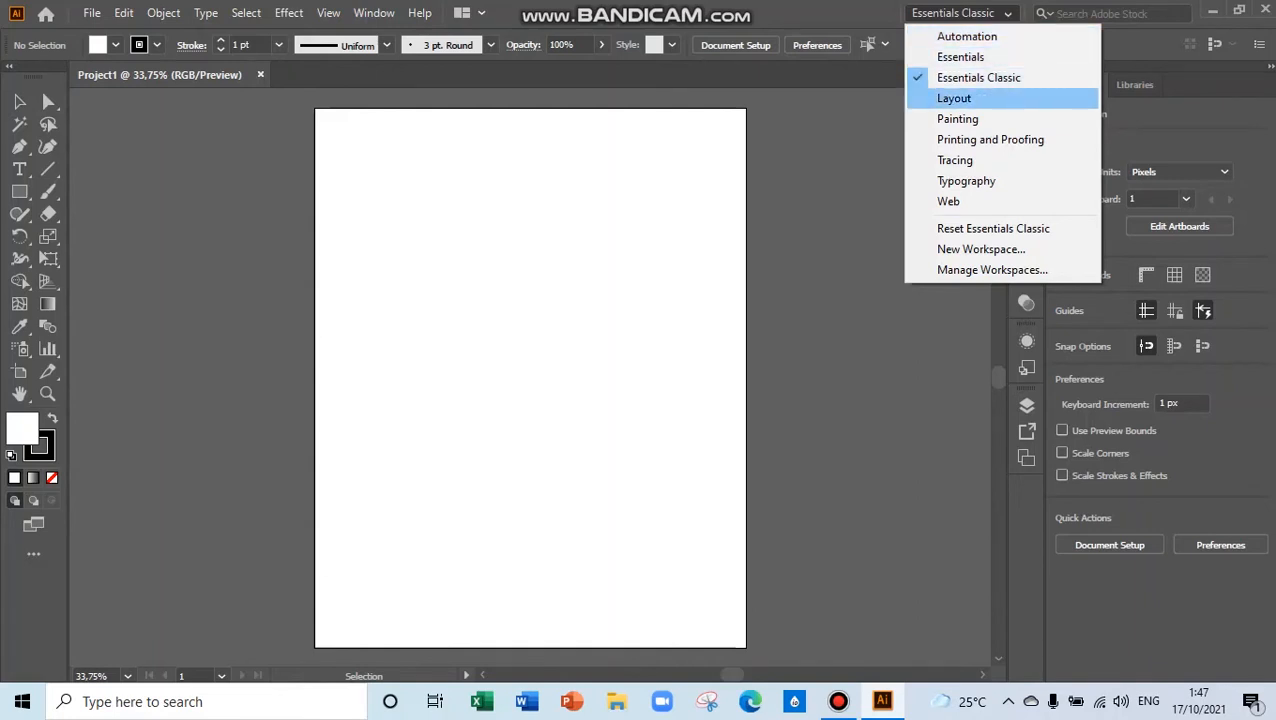
{"action": "left_click", "coordinate": [966, 98]}
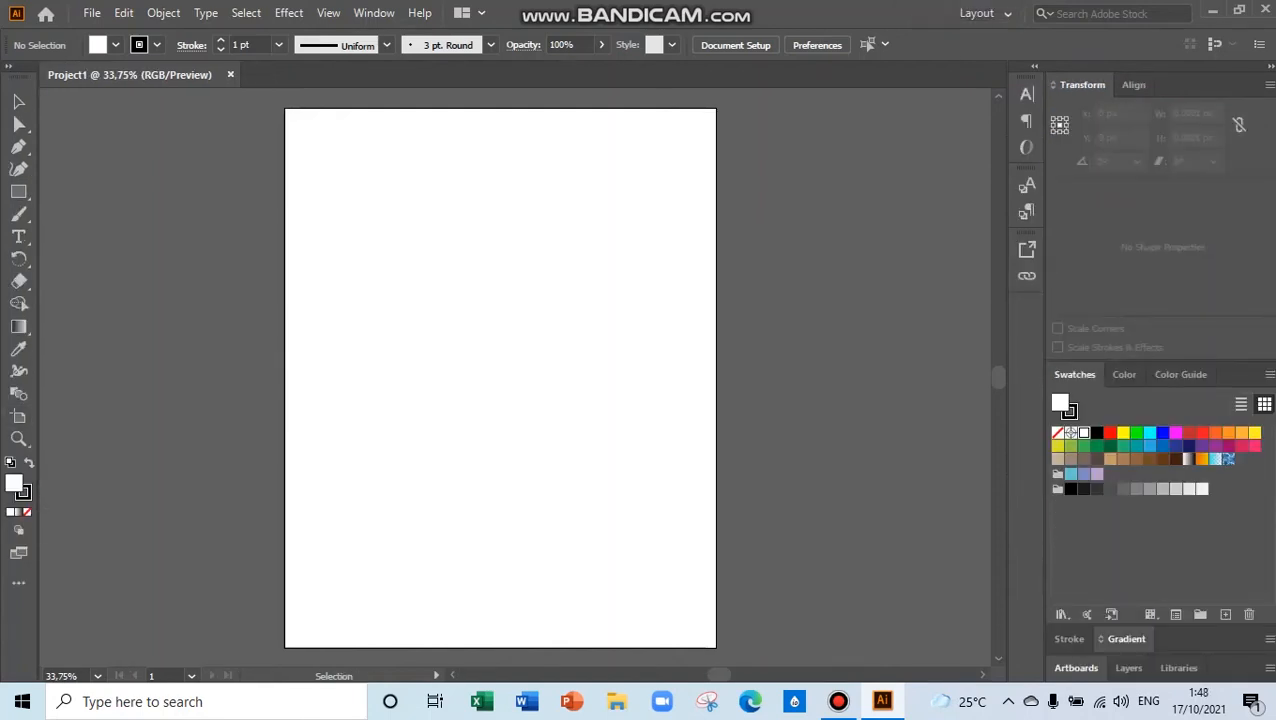
{"action": "left_click", "coordinate": [1008, 13]}
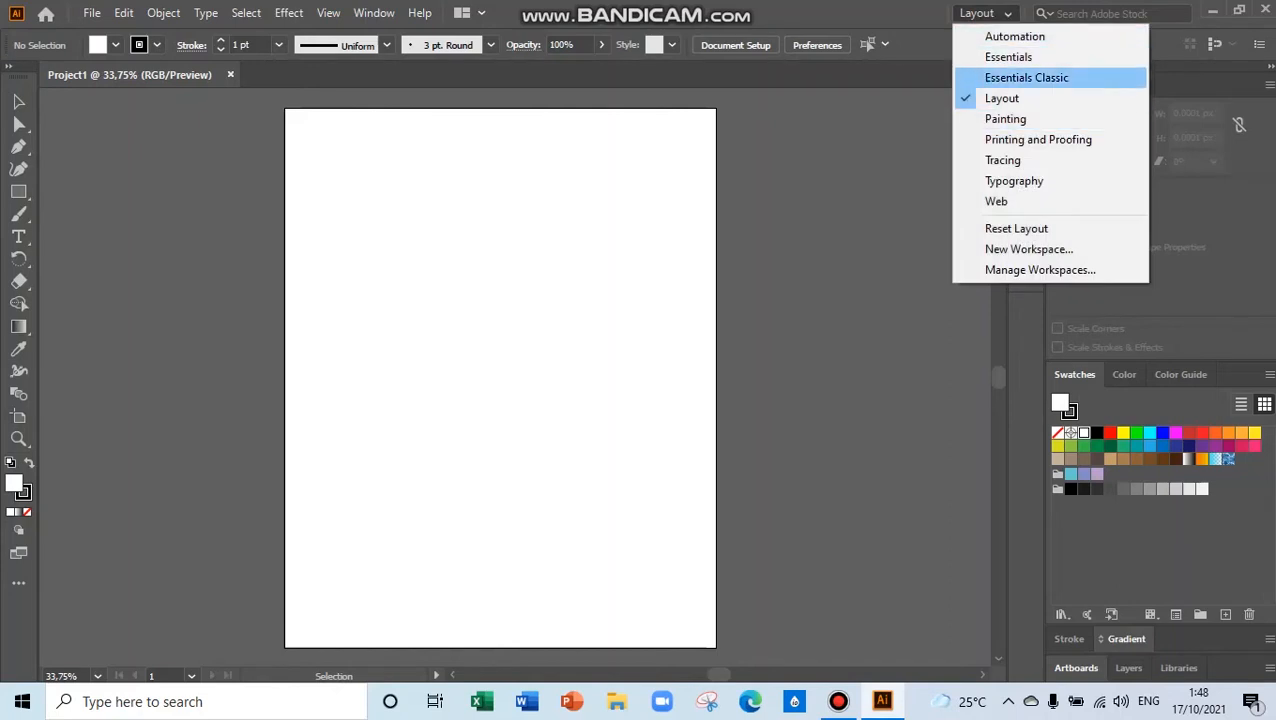
{"action": "left_click", "coordinate": [1015, 36]}
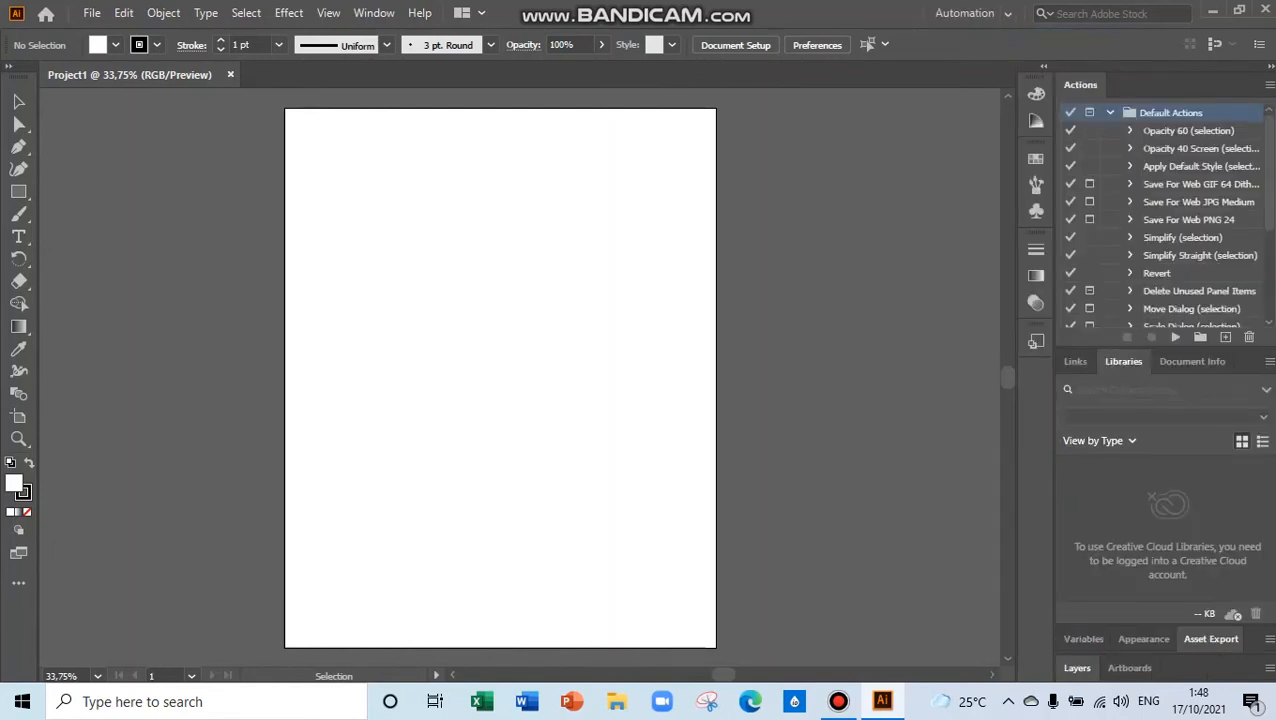
{"action": "left_click", "coordinate": [1006, 13]}
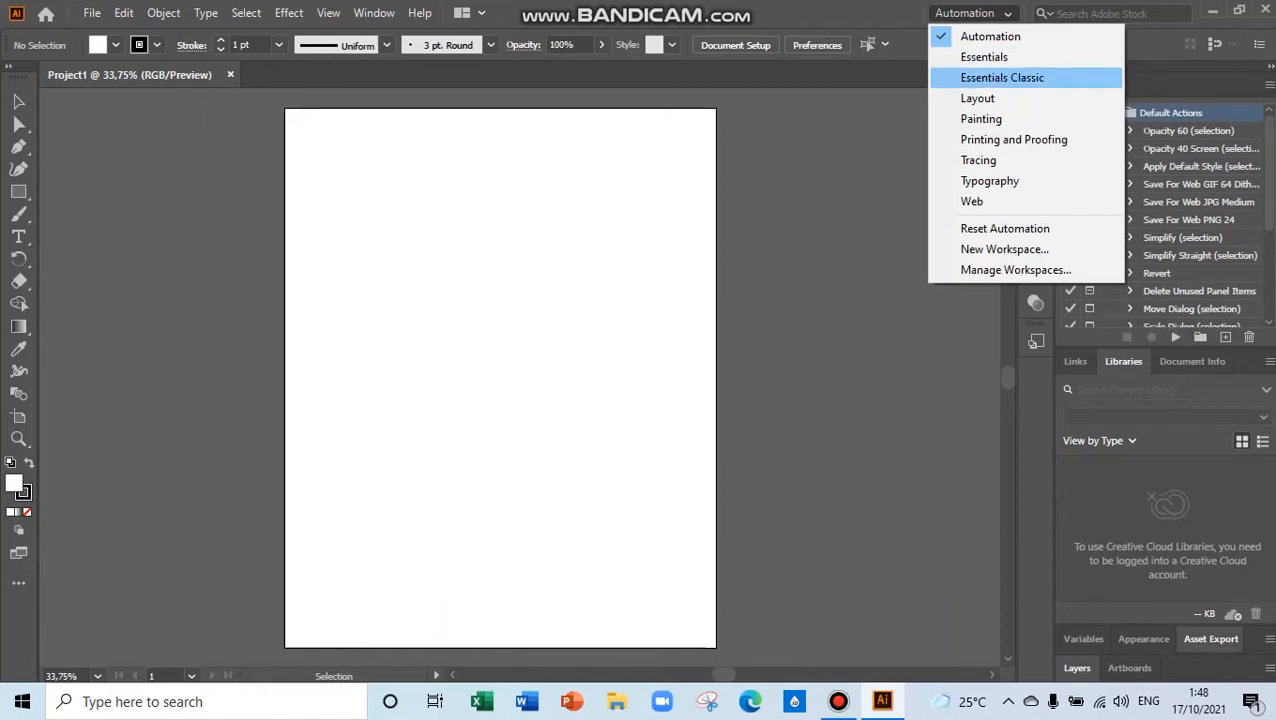
{"action": "left_click", "coordinate": [1002, 77]}
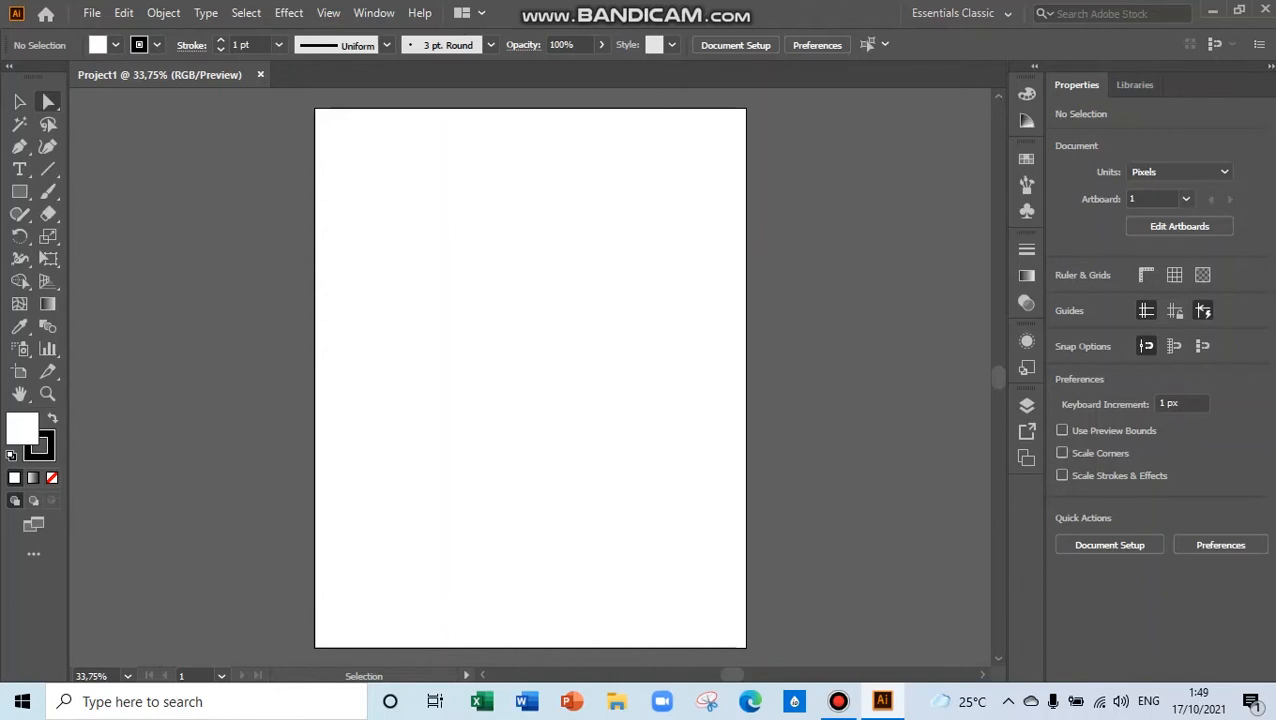
Step: Try the Direct Selection tool with two selection marquees across the blank artboard, and switch to the Magic Wand tool
{"action": "left_click", "coordinate": [48, 101]}
{"action": "left_click_drag", "start_coordinate": [339, 185], "coordinate": [634, 430]}
{"action": "left_click_drag", "start_coordinate": [376, 188], "coordinate": [672, 540]}
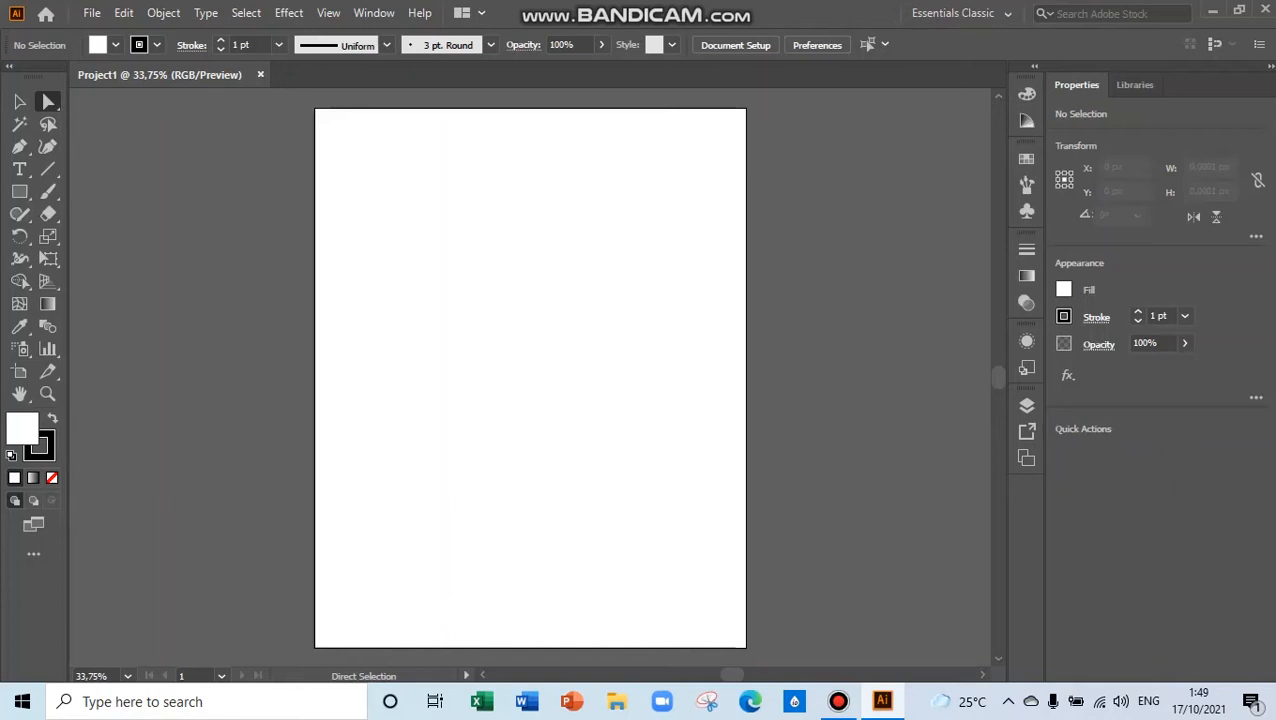
{"action": "left_click", "coordinate": [20, 124]}
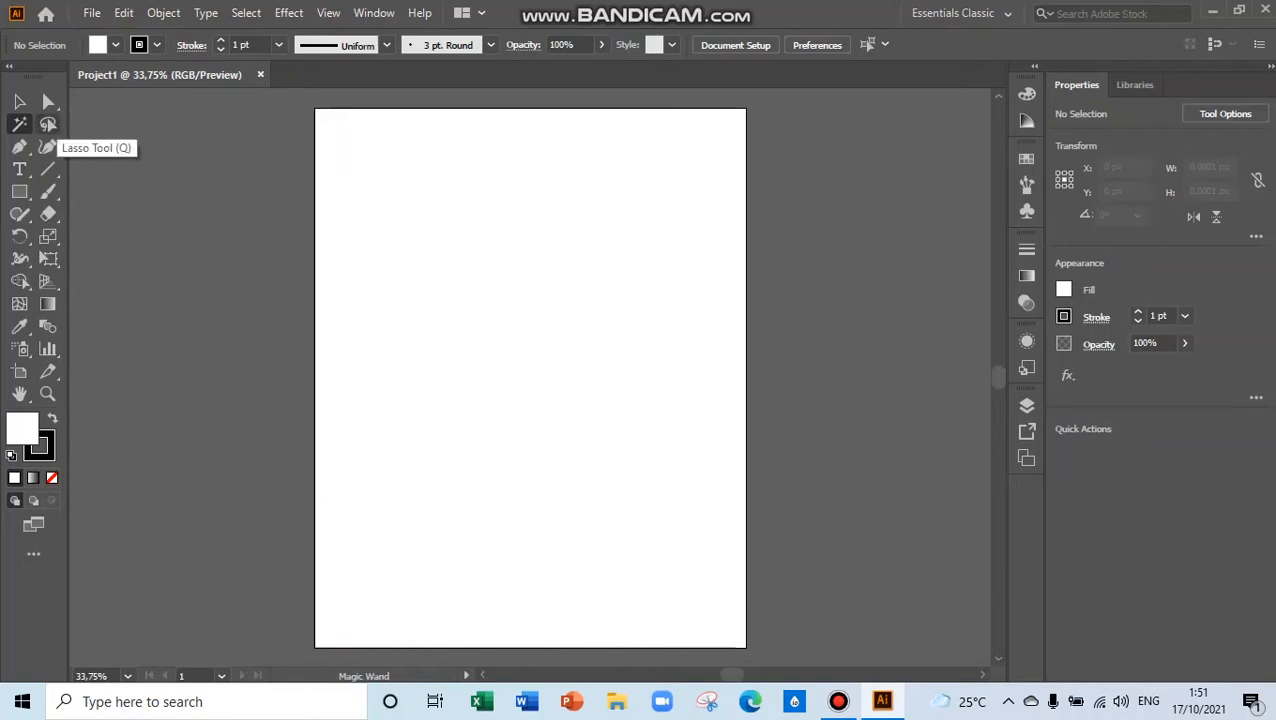
Step: Try the Lasso tool with two freehand selections across the blank artboard
{"action": "left_click", "coordinate": [48, 124]}
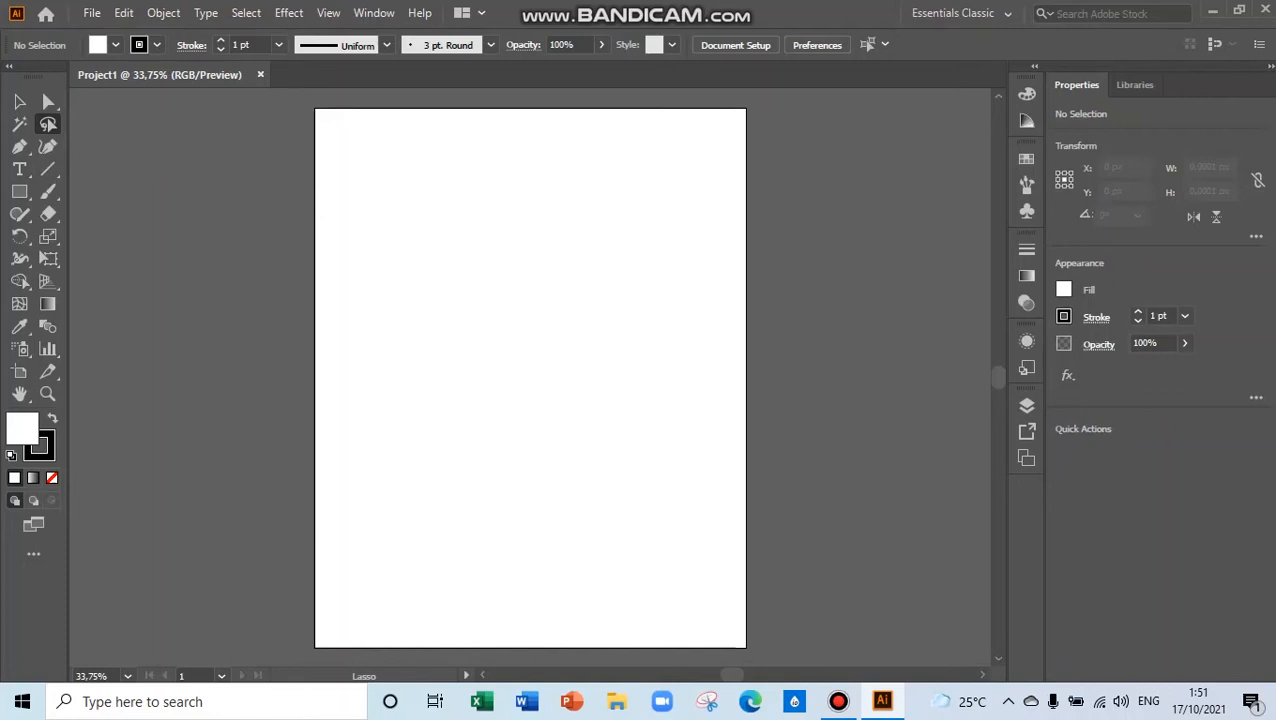
{"action": "mouse_move", "coordinate": [429, 219]}
{"action": "left_mouse_down"}
{"action": "mouse_move", "coordinate": [401, 289]}
{"action": "mouse_move", "coordinate": [394, 490]}
{"action": "mouse_move", "coordinate": [377, 528]}
{"action": "mouse_move", "coordinate": [428, 568]}
{"action": "mouse_move", "coordinate": [514, 568]}
{"action": "left_mouse_up"}
{"action": "mouse_move", "coordinate": [453, 214]}
{"action": "left_mouse_down"}
{"action": "mouse_move", "coordinate": [406, 272]}
{"action": "mouse_move", "coordinate": [394, 319]}
{"action": "mouse_move", "coordinate": [369, 577]}
{"action": "mouse_move", "coordinate": [370, 591]}
{"action": "mouse_move", "coordinate": [412, 606]}
{"action": "mouse_move", "coordinate": [450, 576]}
{"action": "mouse_move", "coordinate": [469, 516]}
{"action": "mouse_move", "coordinate": [495, 575]}
{"action": "mouse_move", "coordinate": [648, 574]}
{"action": "mouse_move", "coordinate": [659, 540]}
{"action": "mouse_move", "coordinate": [687, 538]}
{"action": "mouse_move", "coordinate": [692, 303]}
{"action": "mouse_move", "coordinate": [664, 250]}
{"action": "left_mouse_up"}
Step: Draw a closed four-sided Pen path about 338 by 364 px near the artboard's middle, and view the Pen tool variants
{"action": "left_click", "coordinate": [19, 146]}
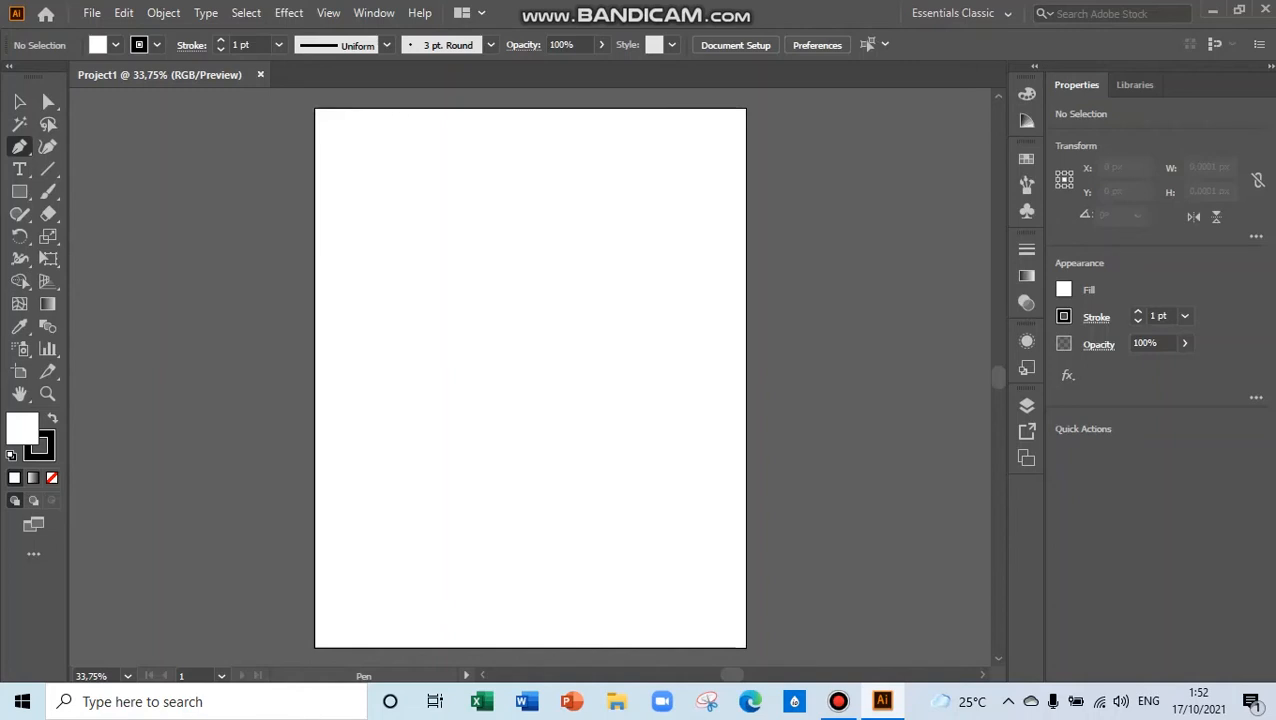
{"action": "left_click", "coordinate": [450, 267]}
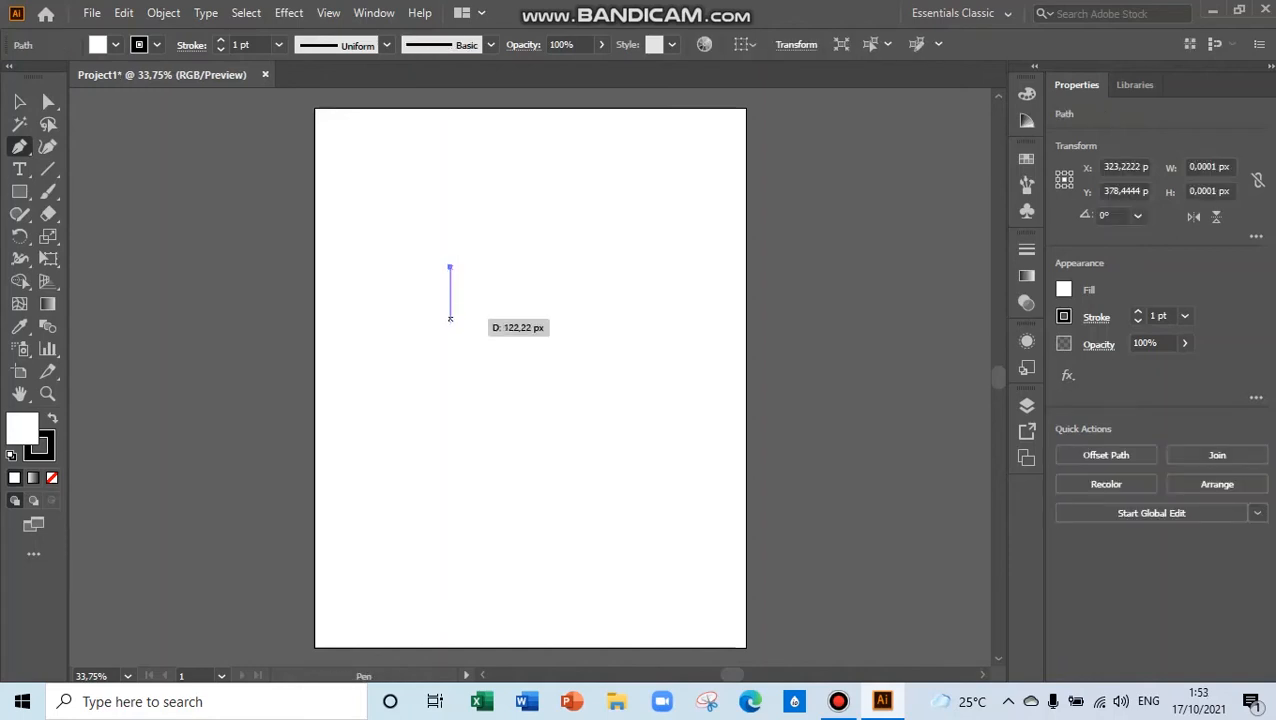
{"action": "left_click", "coordinate": [450, 420]}
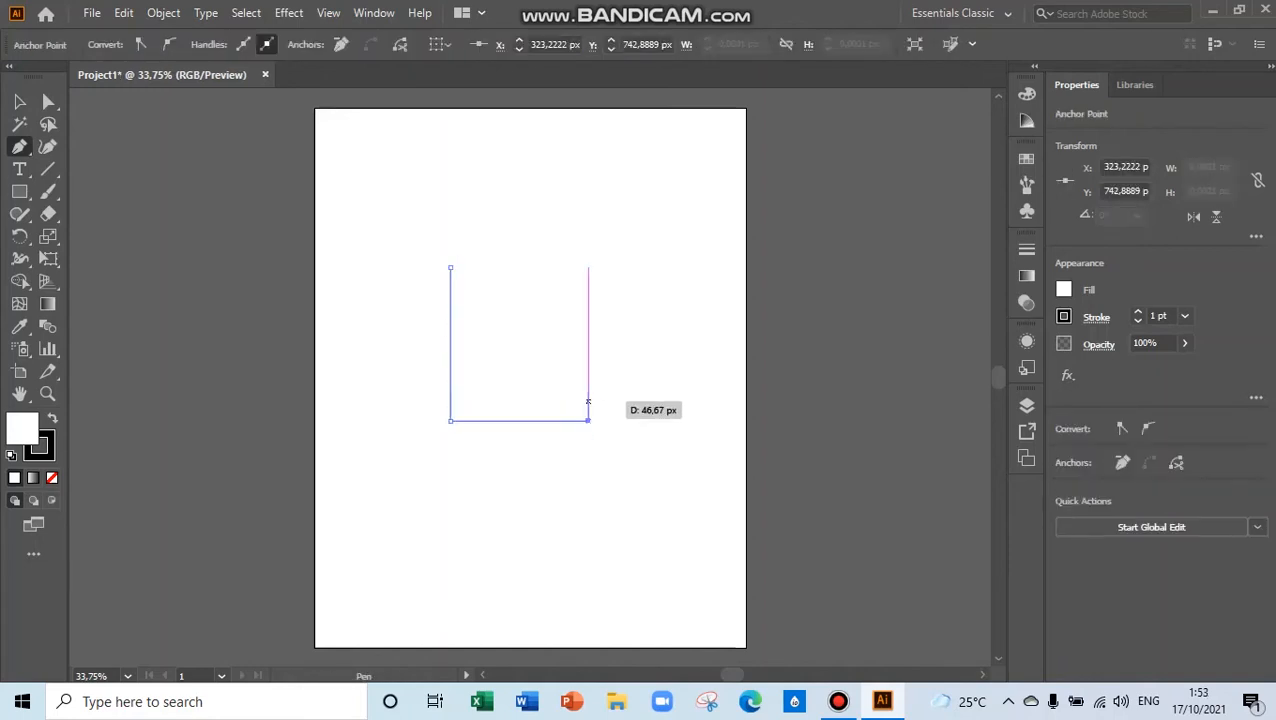
{"action": "left_click", "coordinate": [593, 268]}
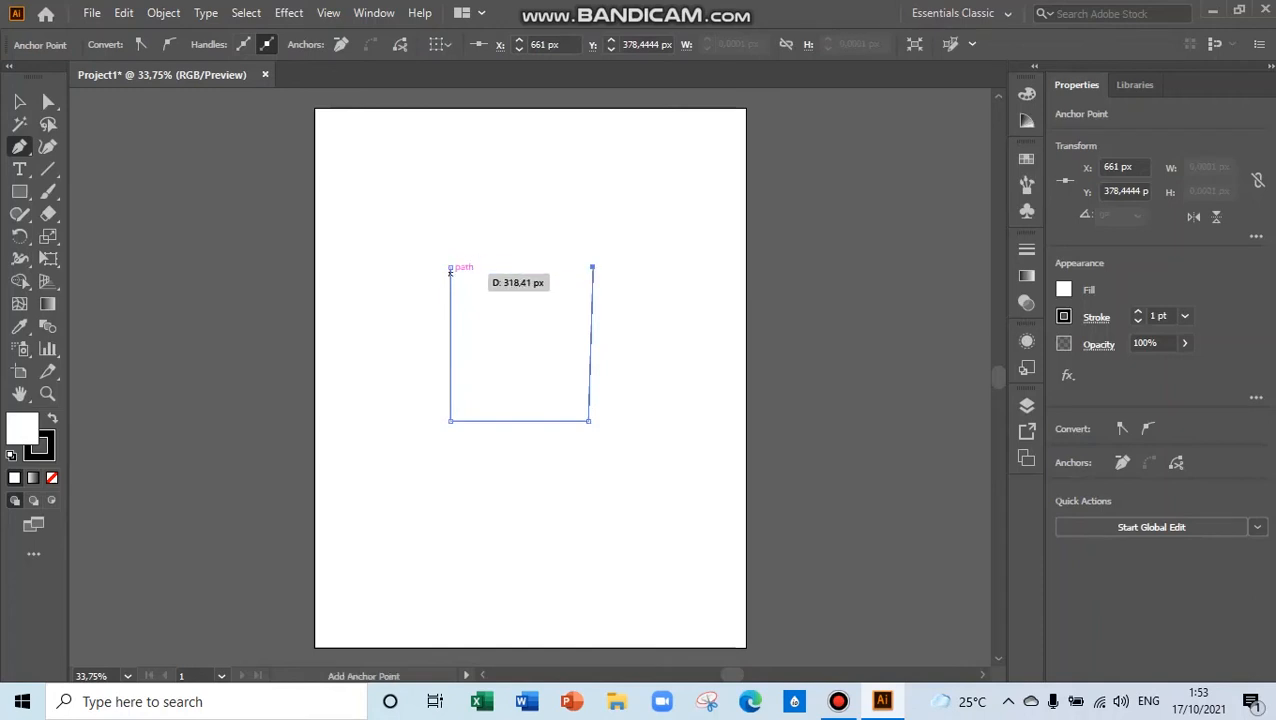
{"action": "left_click", "coordinate": [450, 267]}
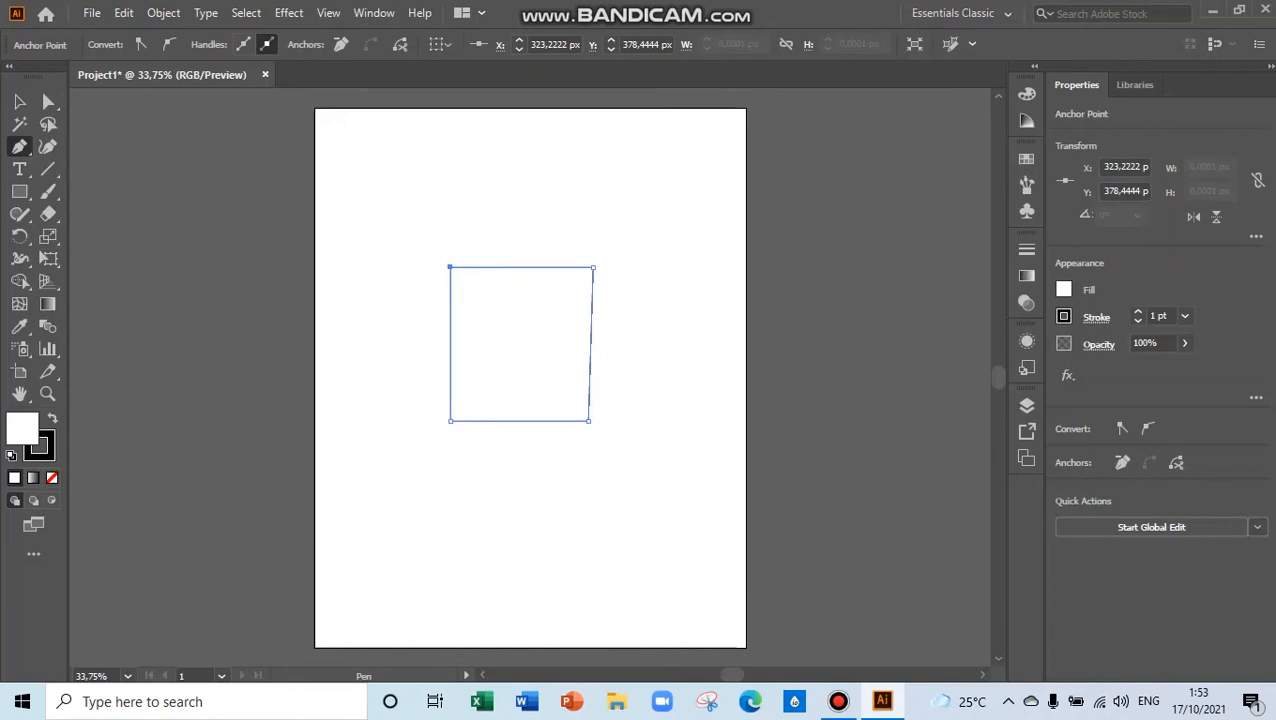
{"action": "left_click", "coordinate": [19, 146]}
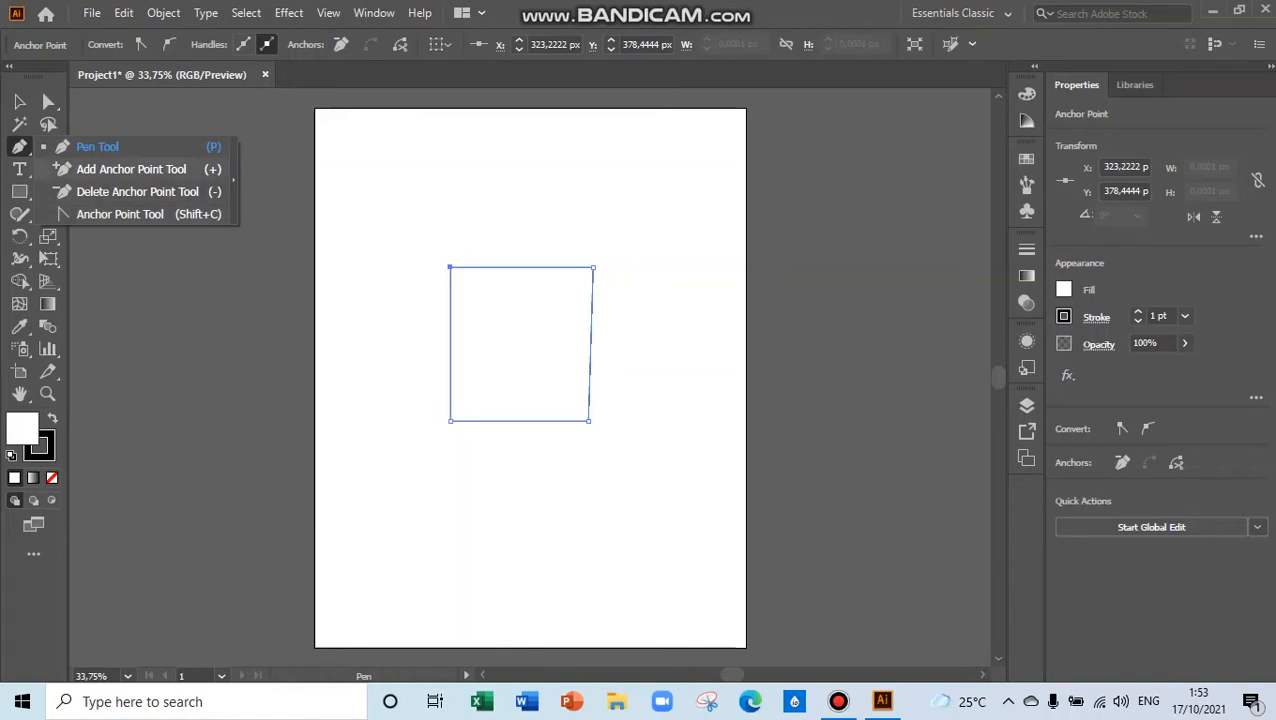
{"action": "left_click", "coordinate": [50, 148]}
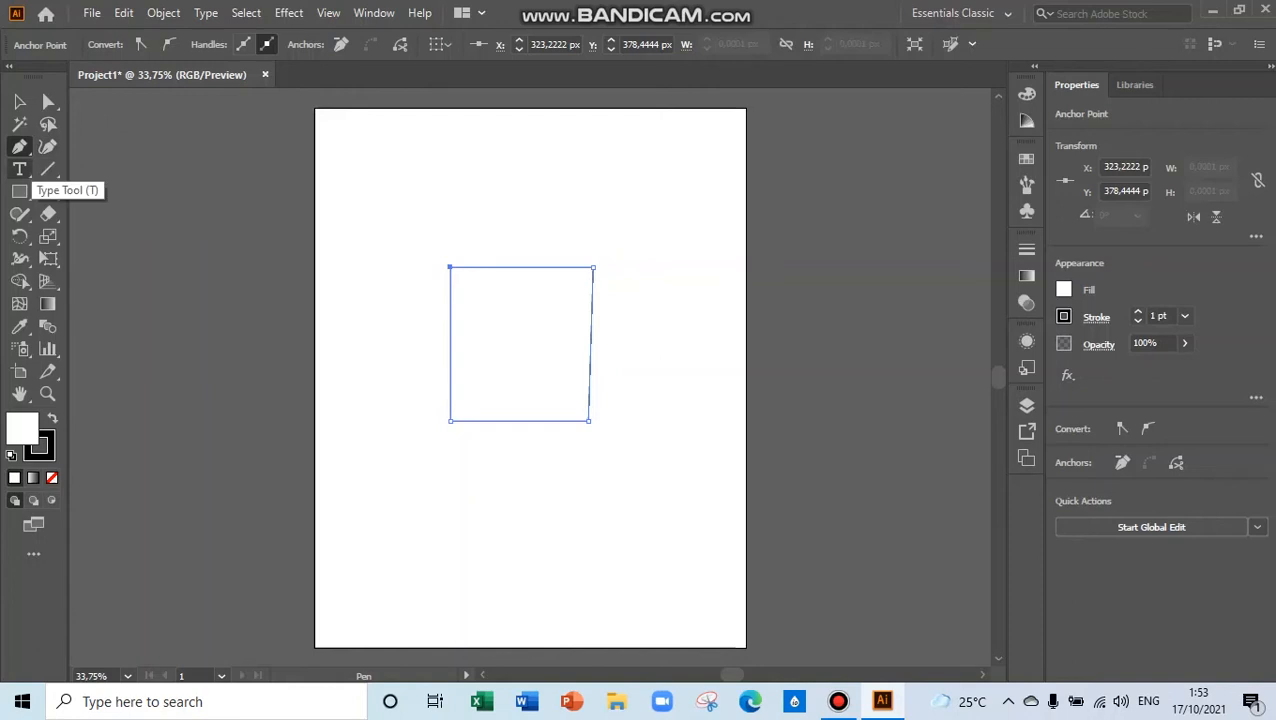
Step: Create a horizontal text area of about 660 by 138 px above the four-sided path, and select part of its placeholder text
{"action": "left_click", "coordinate": [19, 169]}
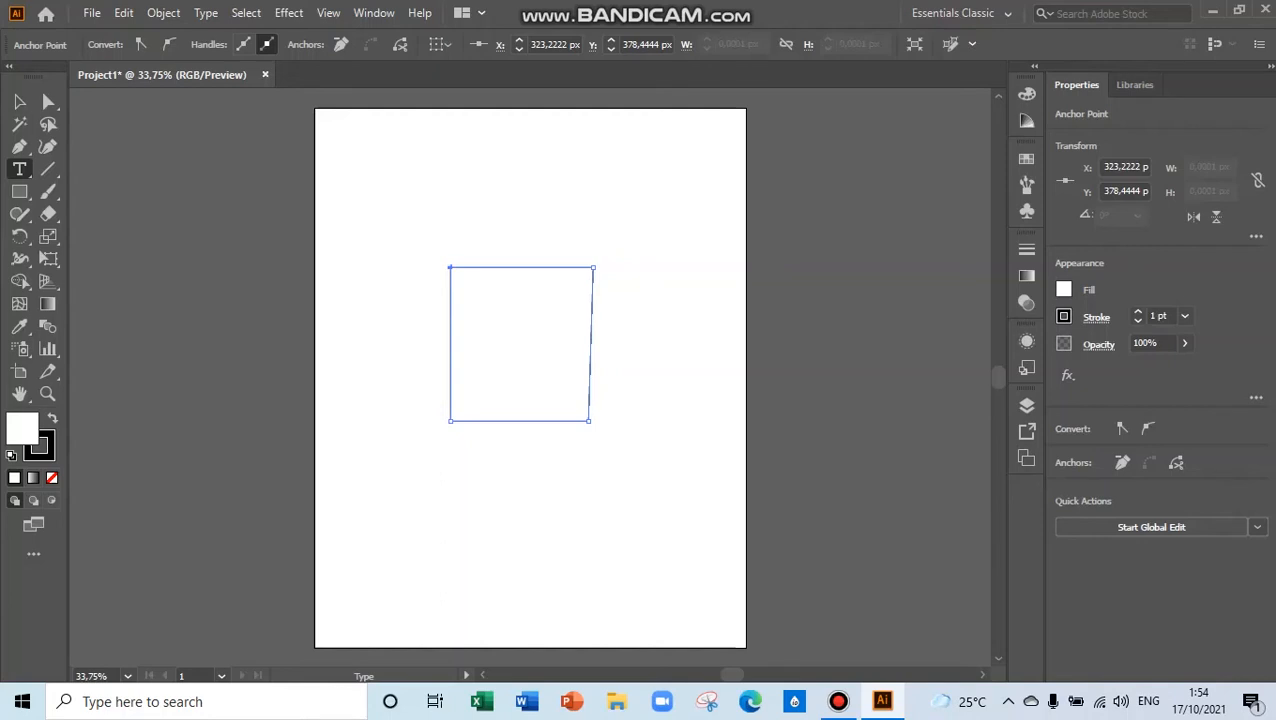
{"action": "left_click_drag", "start_coordinate": [371, 160], "coordinate": [649, 217]}
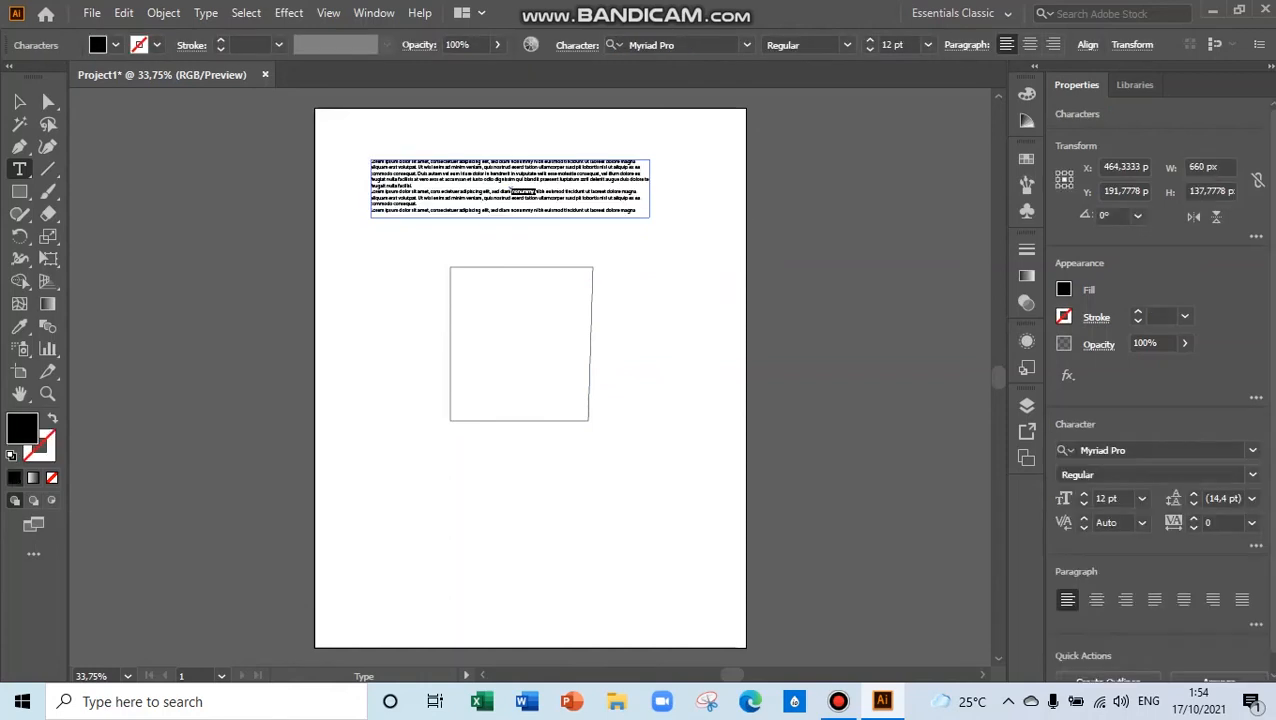
{"action": "left_click", "coordinate": [511, 189]}
{"action": "triple_click", "coordinate": [511, 189]}
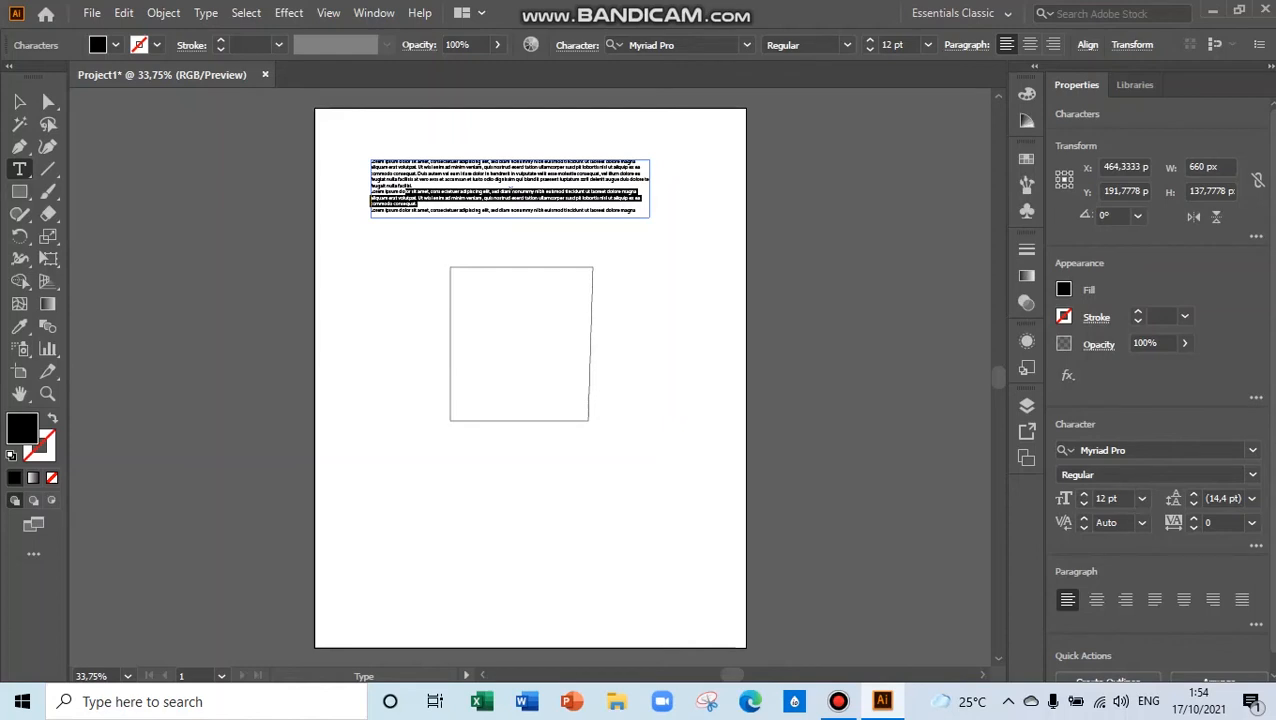
Step: Create a narrow Vertical Type area of about 60 by 491 px beside the four-sided path
{"action": "left_click", "coordinate": [19, 169]}
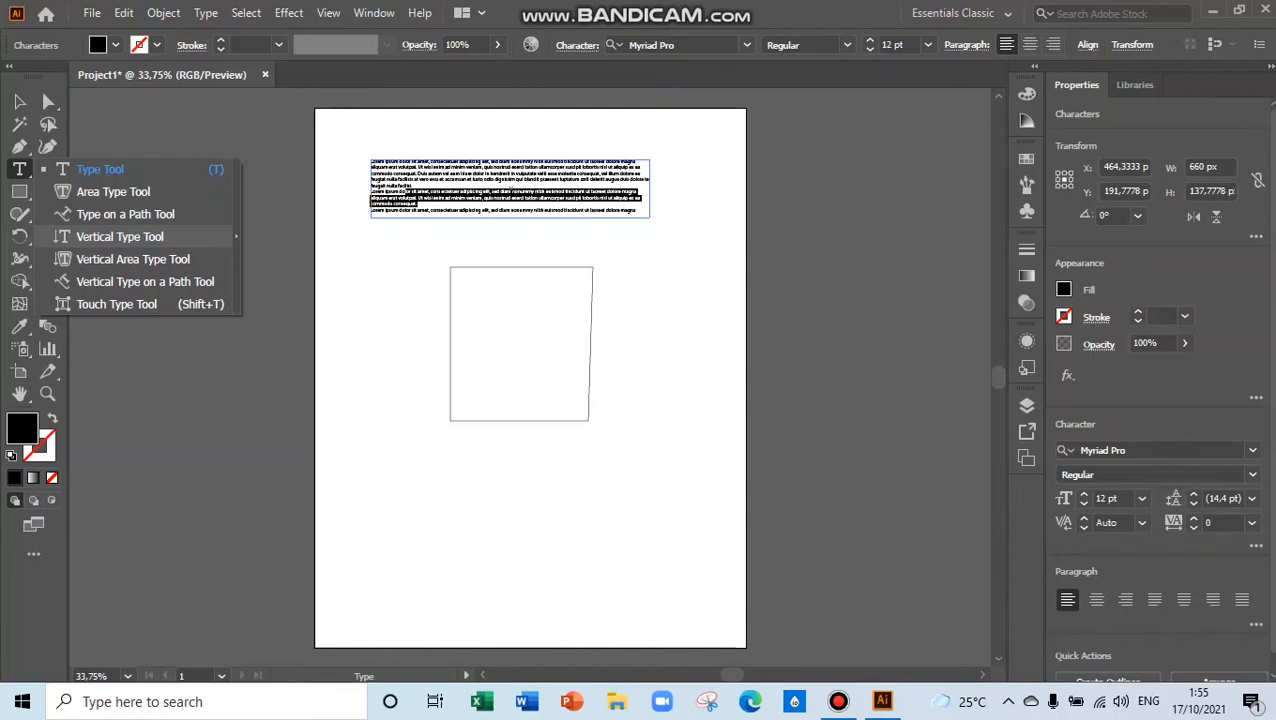
{"action": "left_click", "coordinate": [120, 236]}
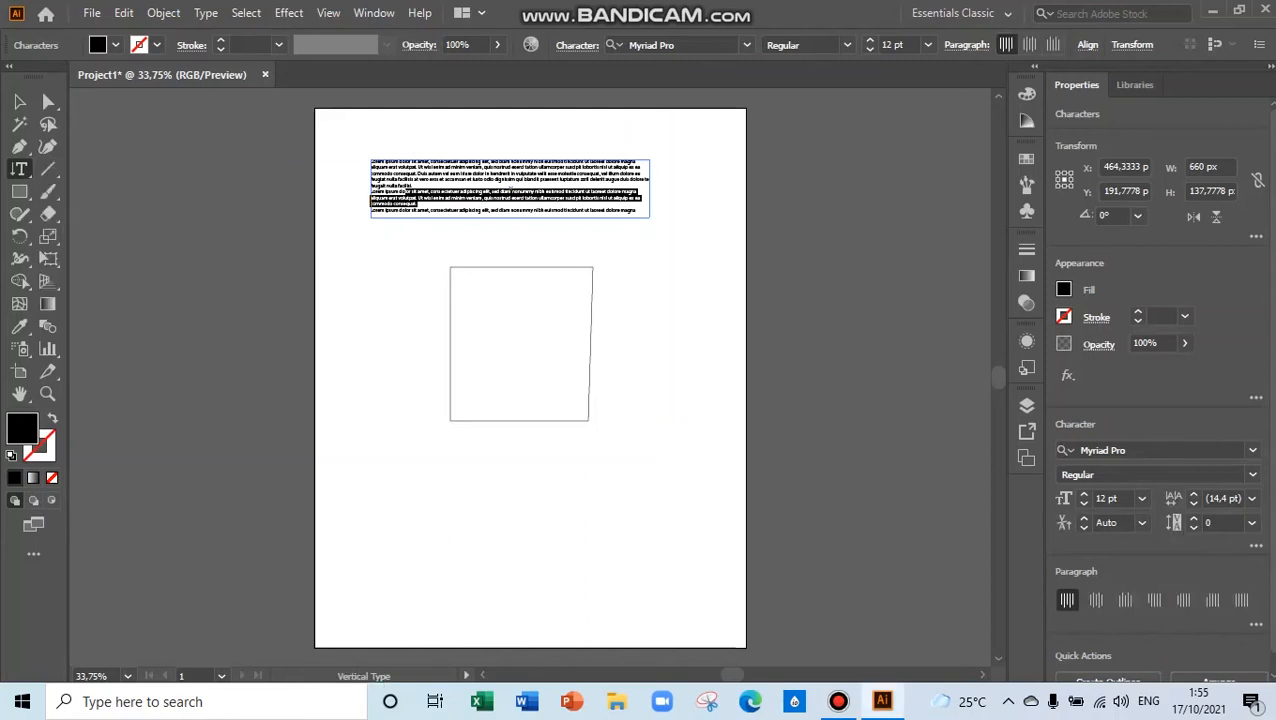
{"action": "left_click_drag", "start_coordinate": [364, 248], "coordinate": [390, 454]}
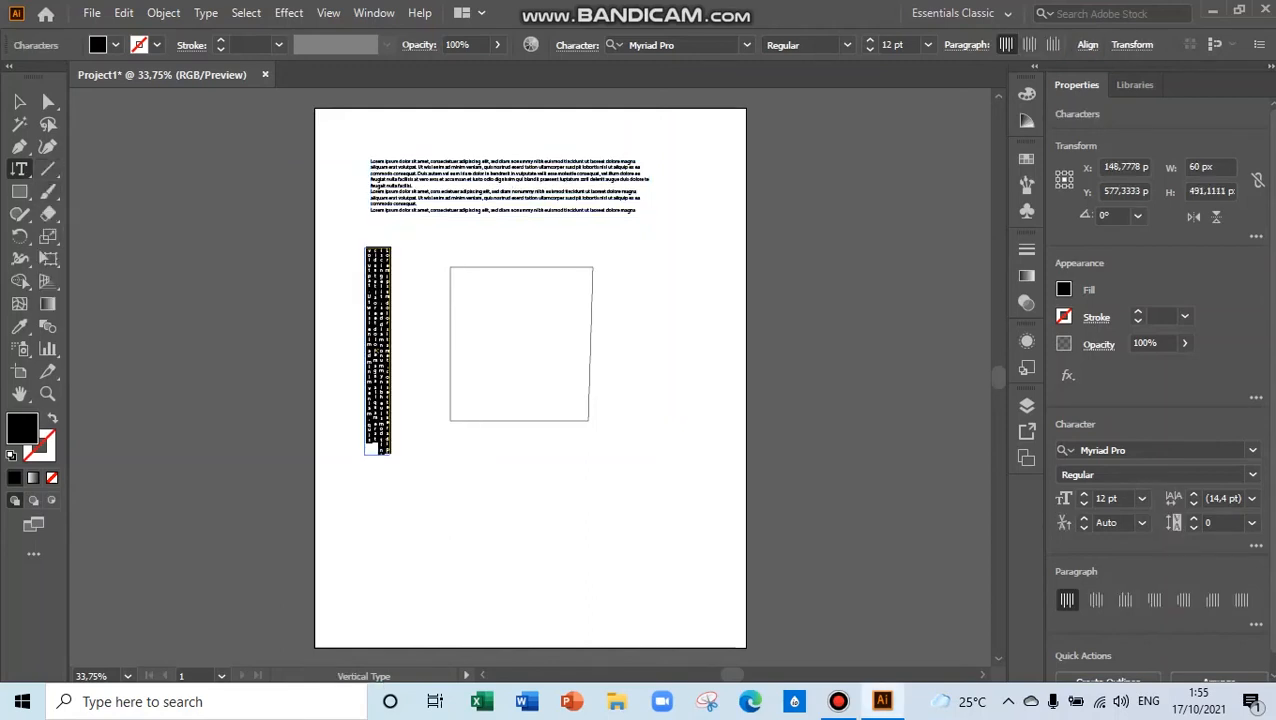
Step: Try to place Vertical Area Type inside the four-sided path
{"action": "right_click", "coordinate": [20, 169]}
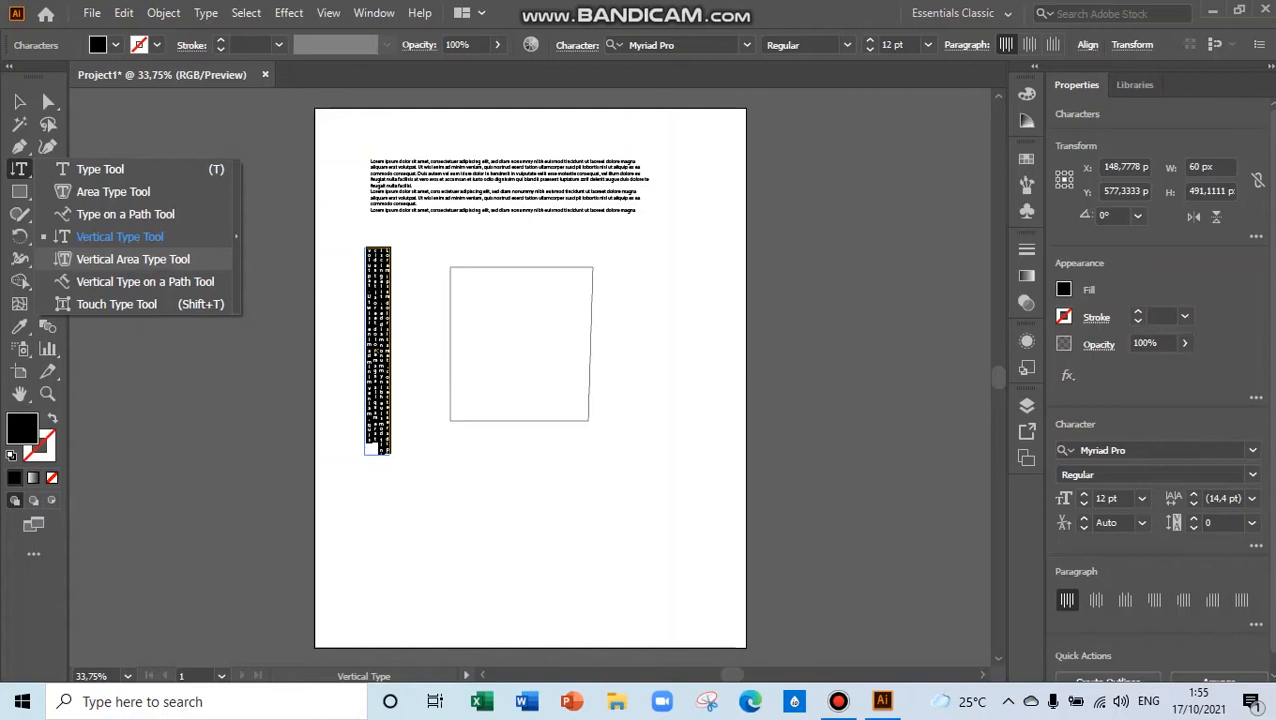
{"action": "left_click", "coordinate": [133, 259]}
{"action": "left_click", "coordinate": [520, 343]}
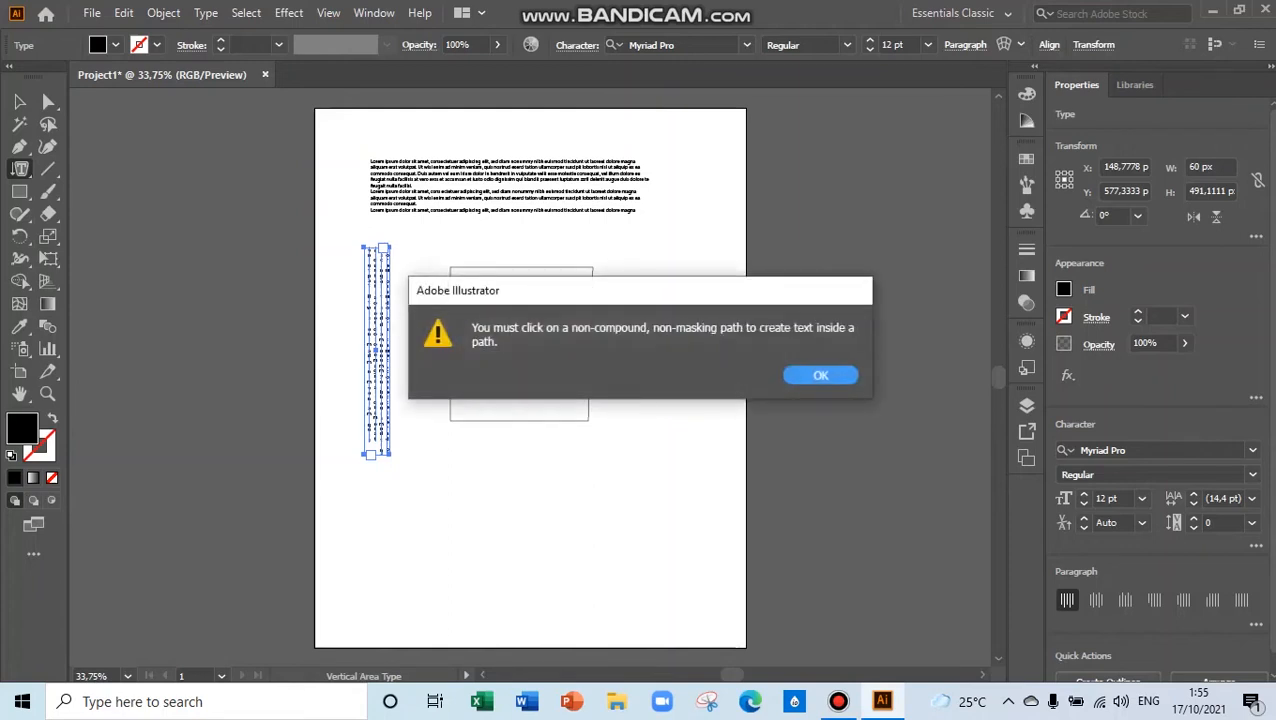
{"action": "key", "text": "Return"}
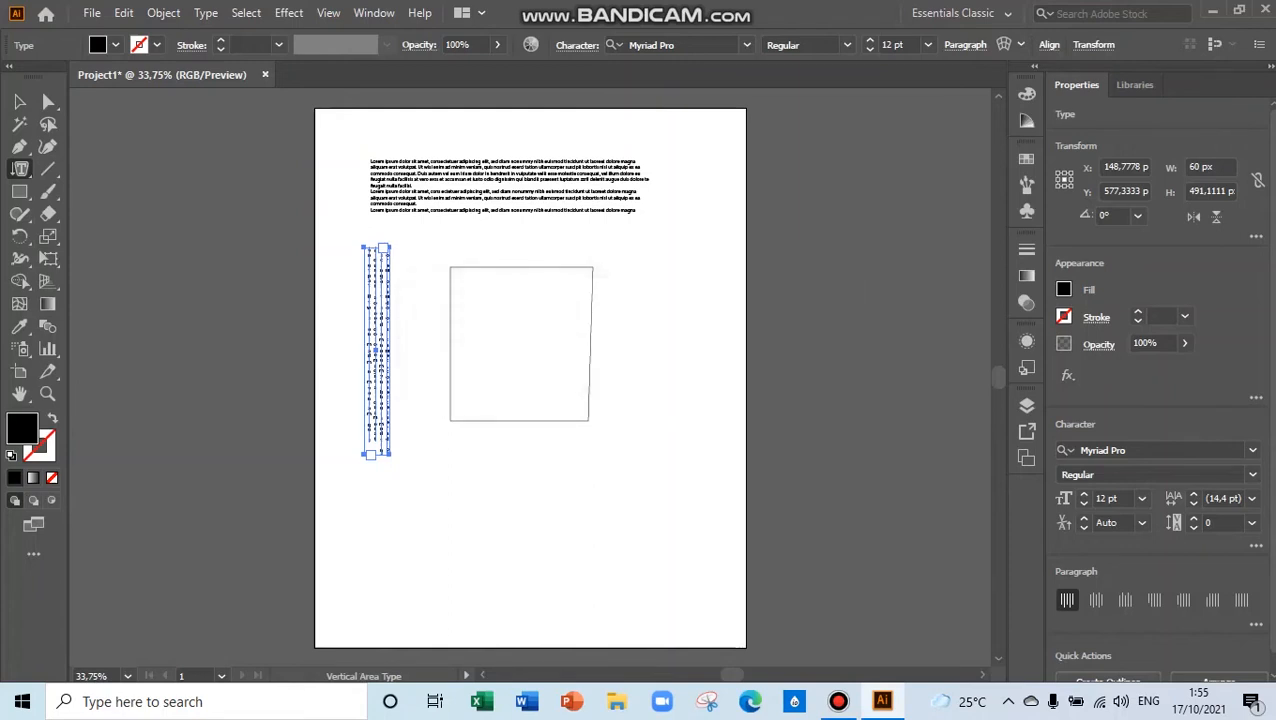
Step: Try the Vertical Type on a Path and Touch Type tools, picking a character in the horizontal text block
{"action": "left_click", "coordinate": [19, 168]}
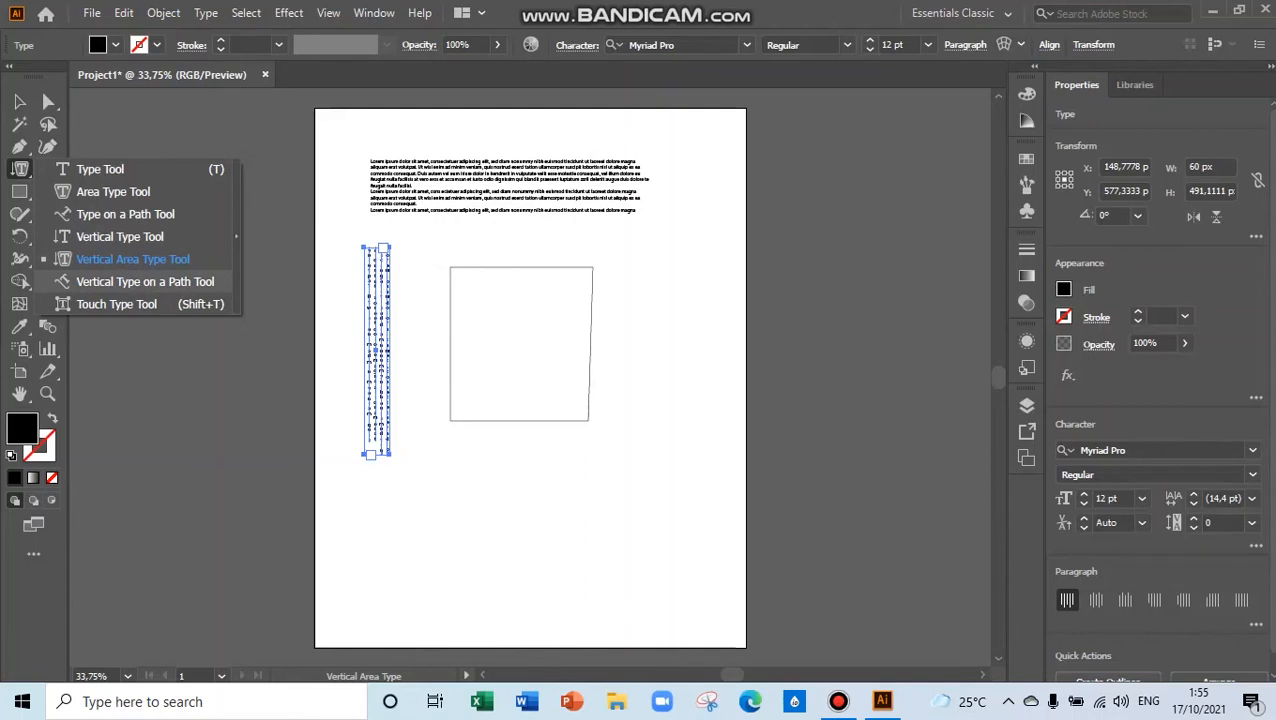
{"action": "left_click", "coordinate": [145, 281]}
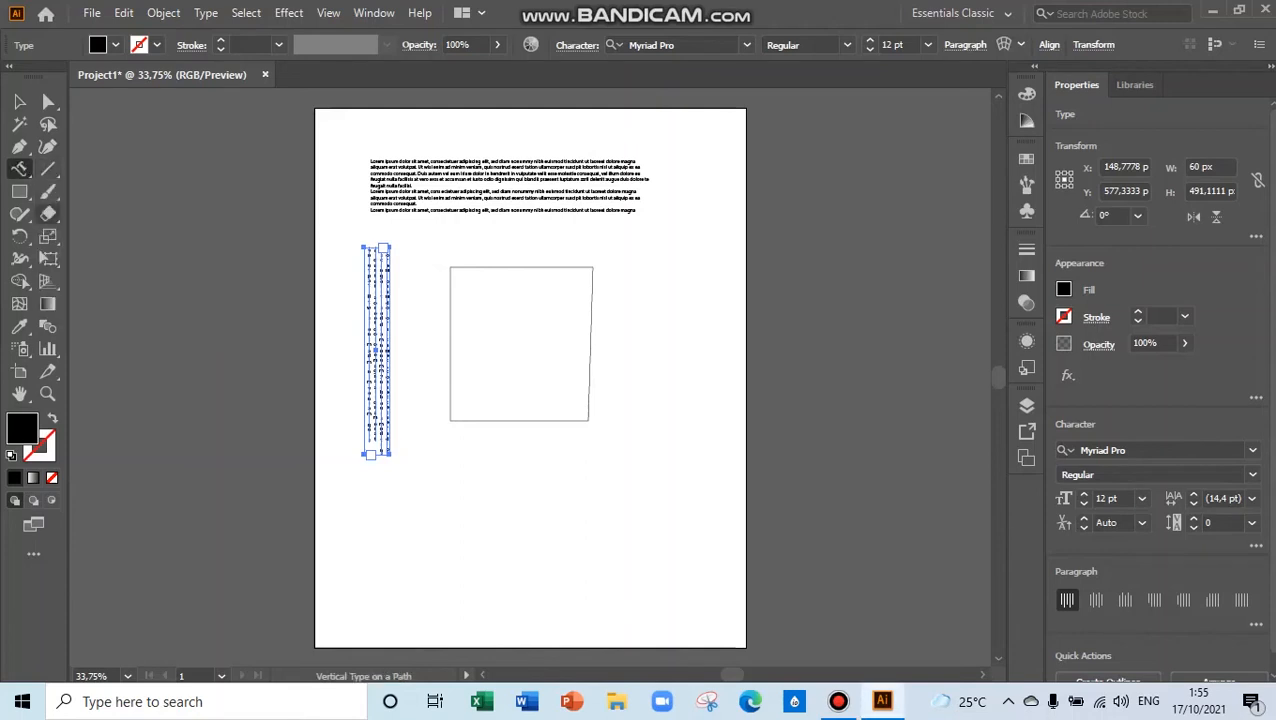
{"action": "left_click", "coordinate": [19, 168]}
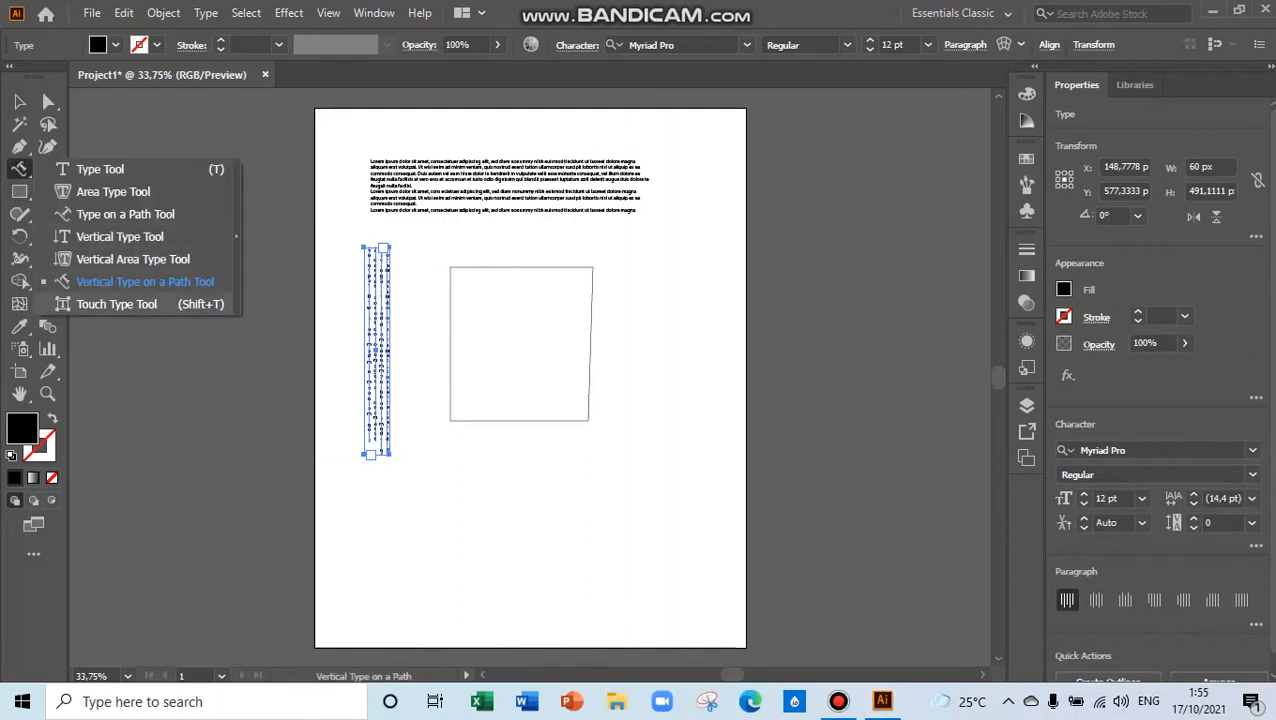
{"action": "left_click", "coordinate": [140, 304]}
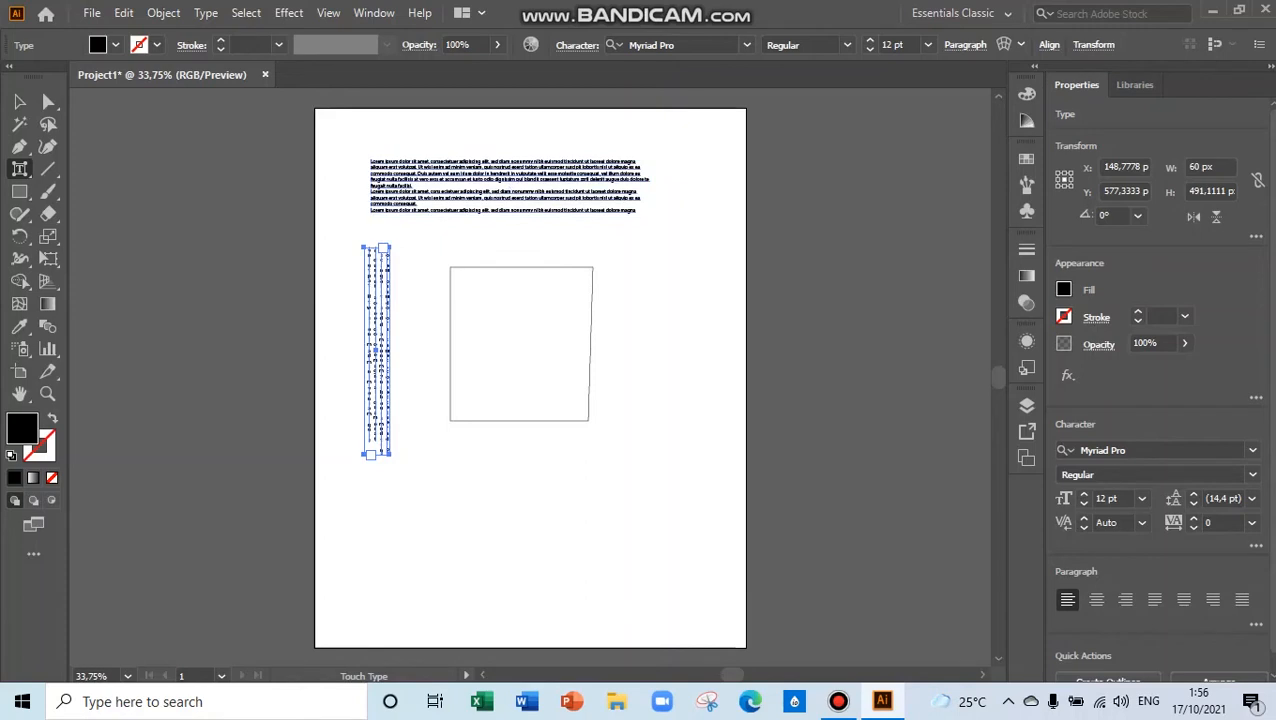
{"action": "left_click", "coordinate": [374, 179]}
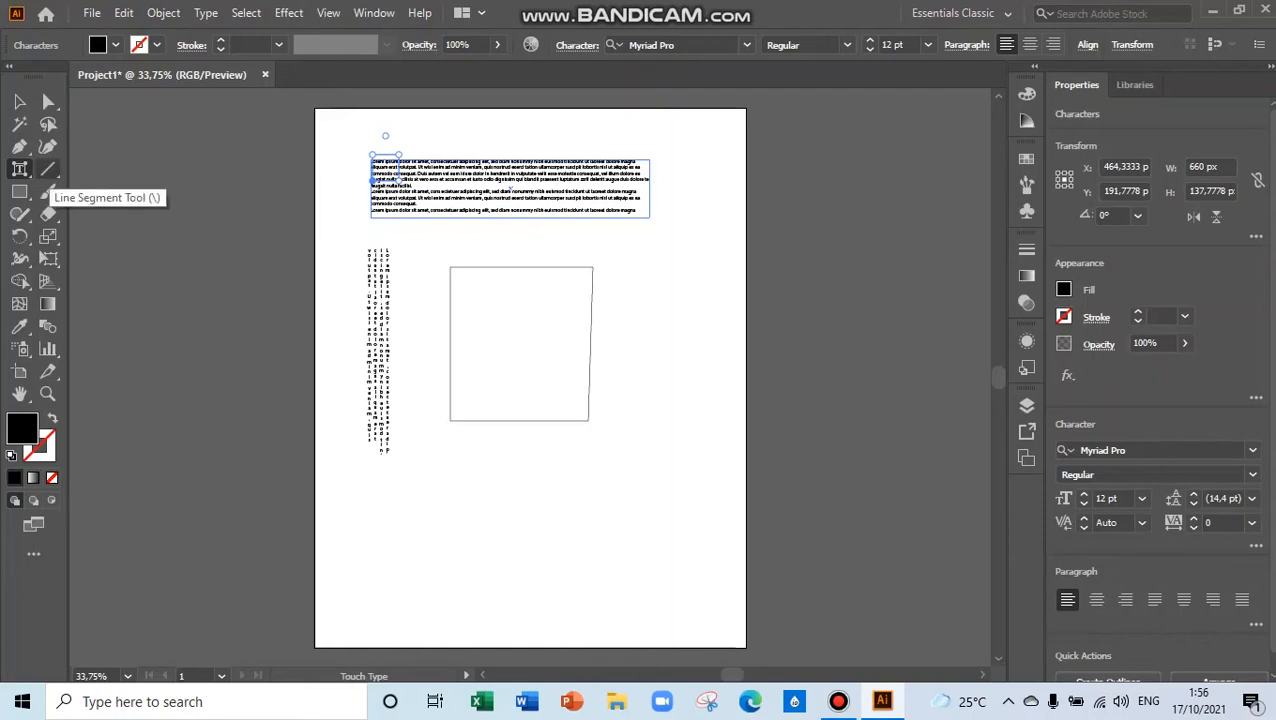
Step: Draw three Line Segments around the four-sided path, the last one spanning about 376 by 180 px below it
{"action": "left_click", "coordinate": [48, 169]}
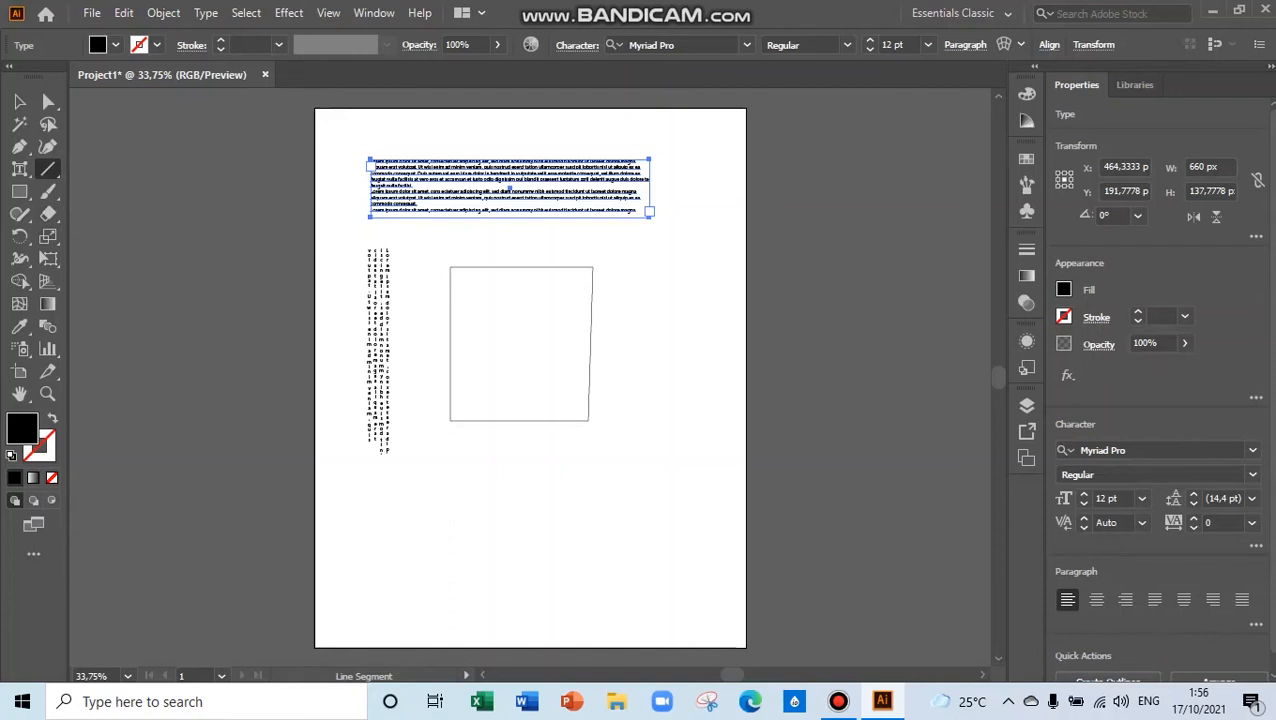
{"action": "left_click_drag", "start_coordinate": [450, 495], "coordinate": [593, 545]}
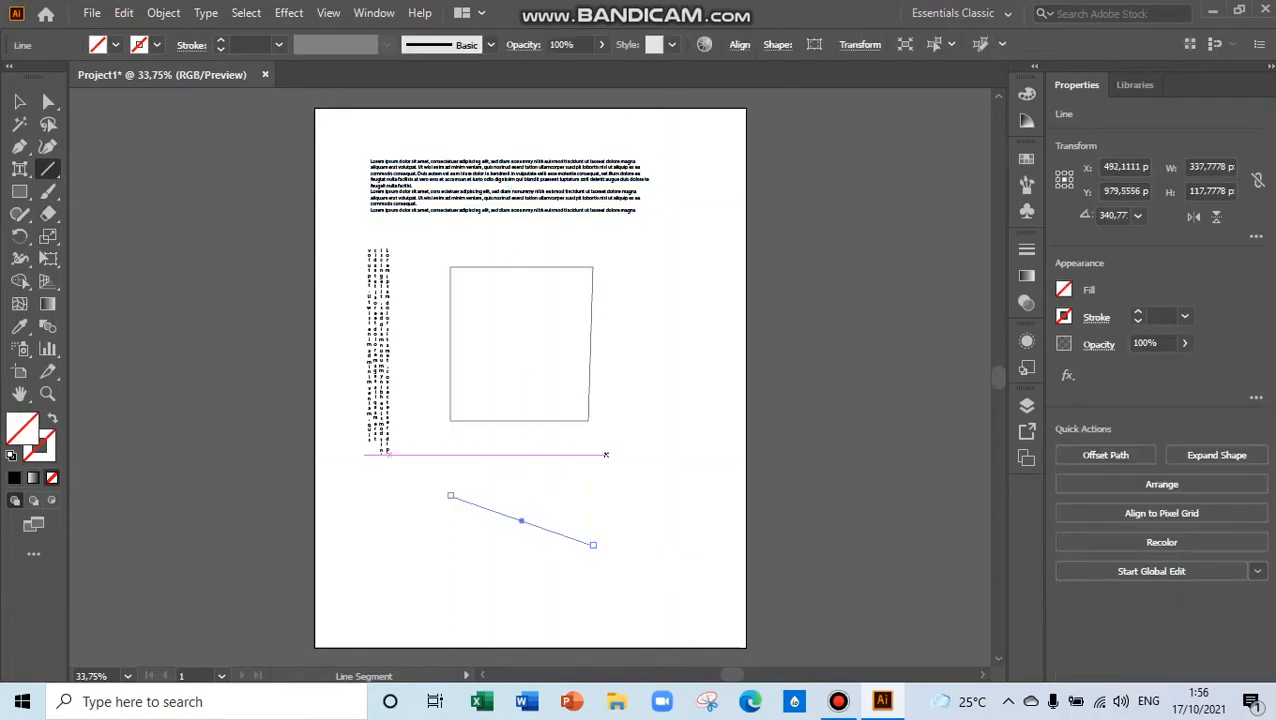
{"action": "left_click_drag", "start_coordinate": [655, 303], "coordinate": [679, 539]}
{"action": "left_click_drag", "start_coordinate": [417, 497], "coordinate": [575, 572]}
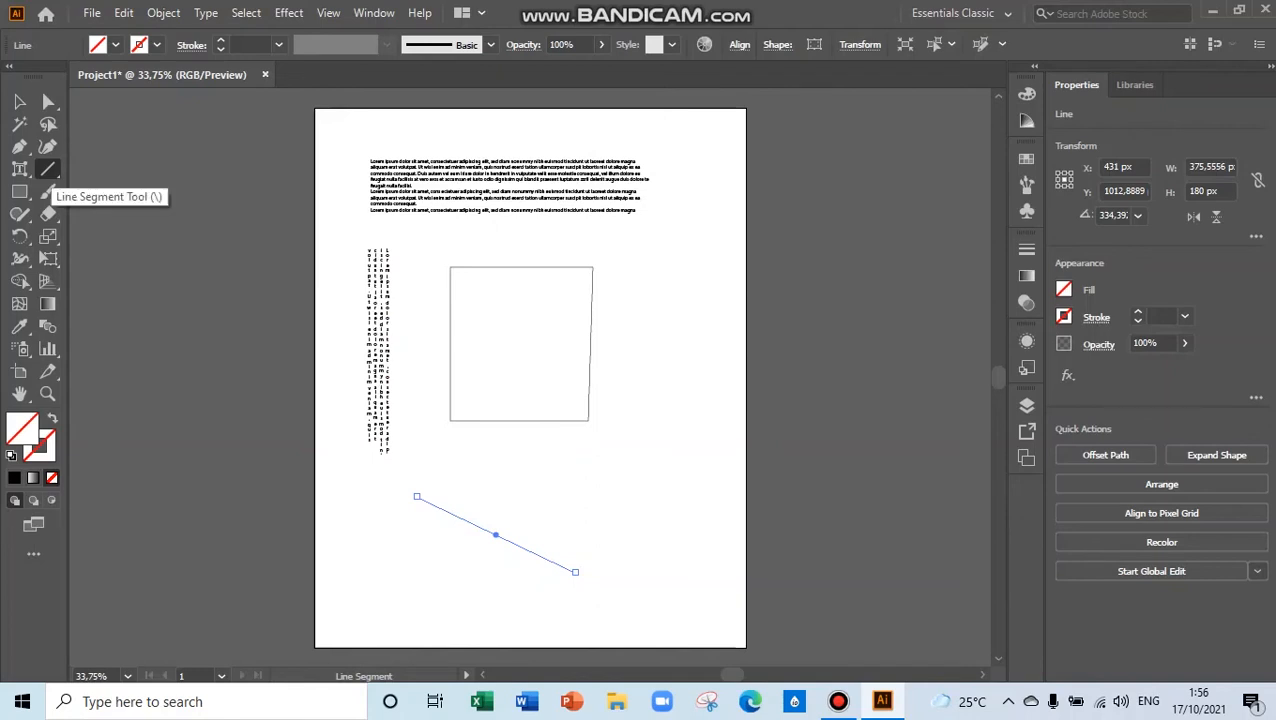
Step: Draw an arc of about 198 by 184 px across the lower edge of the four-sided path
{"action": "left_click", "coordinate": [47, 170]}
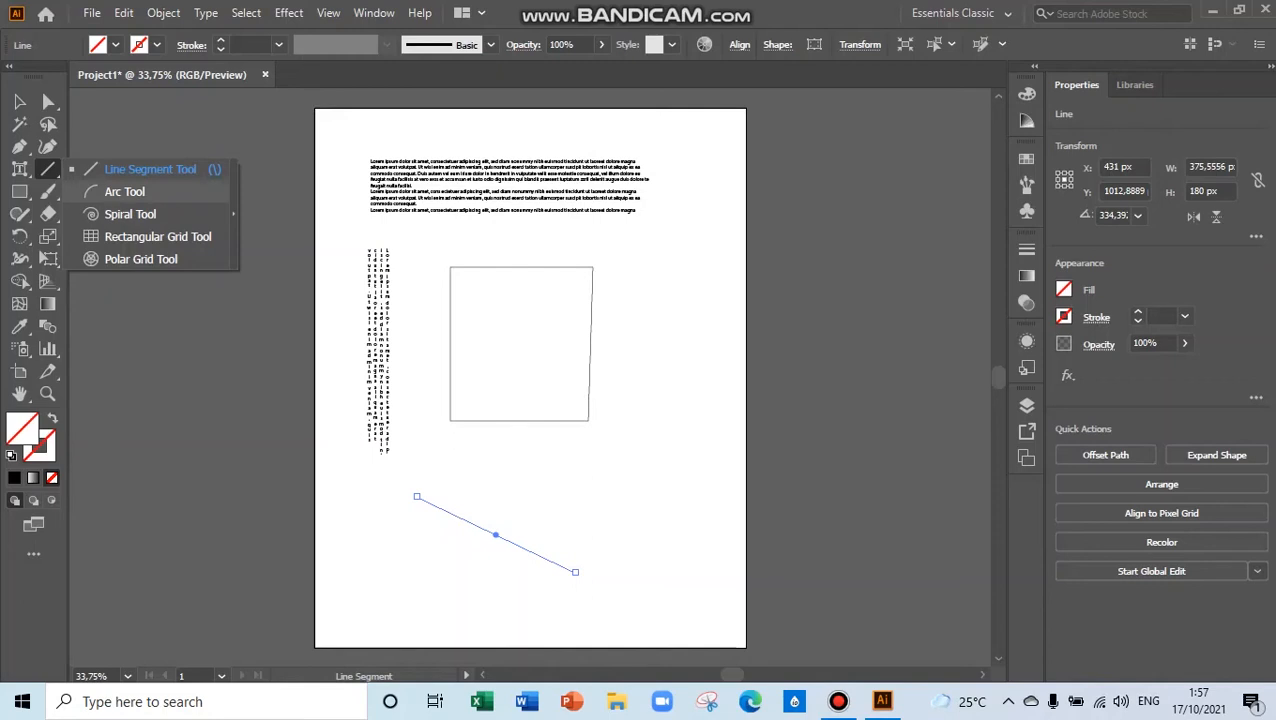
{"action": "left_click", "coordinate": [124, 191]}
{"action": "left_click_drag", "start_coordinate": [485, 490], "coordinate": [567, 413]}
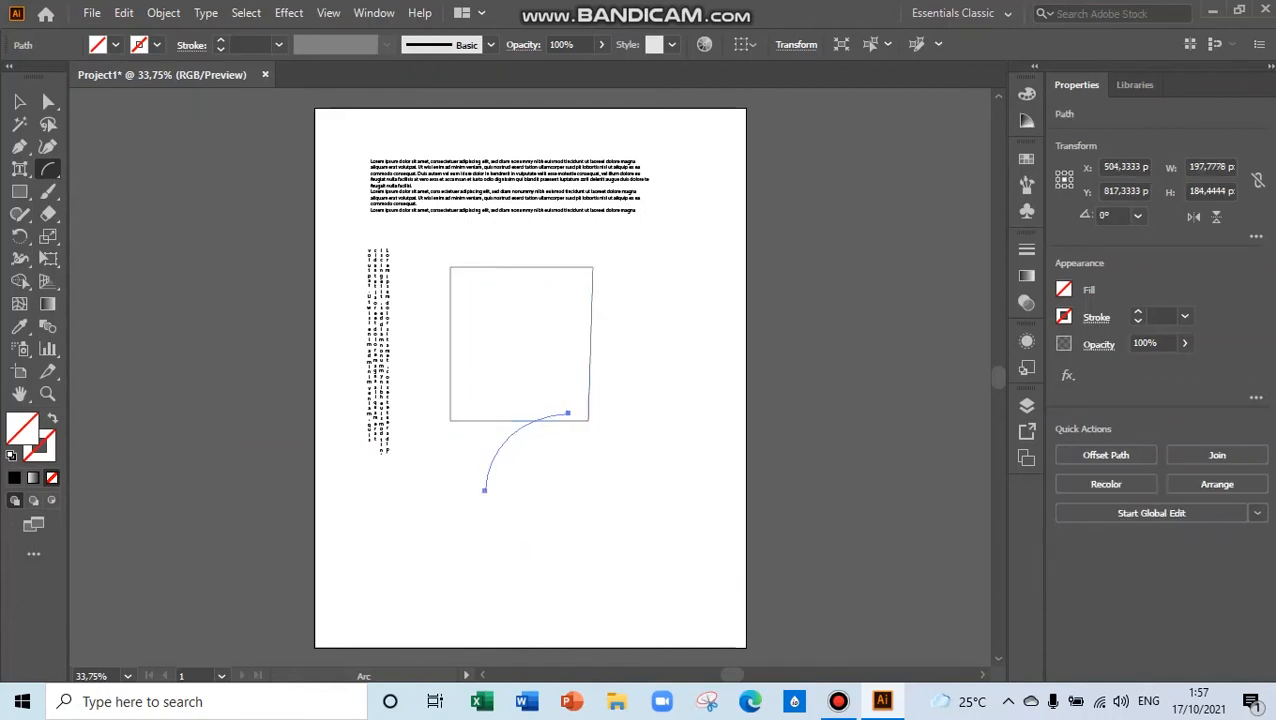
Step: Draw a rectangular grid of about 333 by 262 px in the lower part of the artboard
{"action": "left_click", "coordinate": [48, 169]}
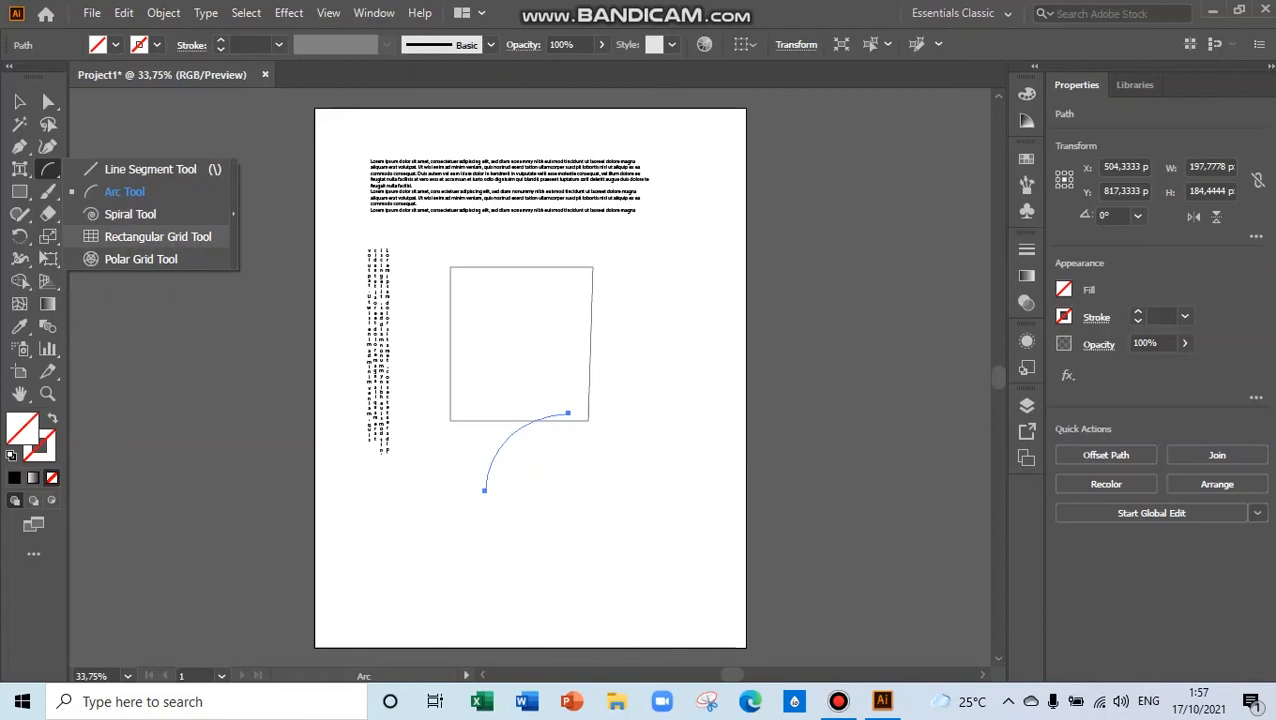
{"action": "left_click", "coordinate": [158, 236]}
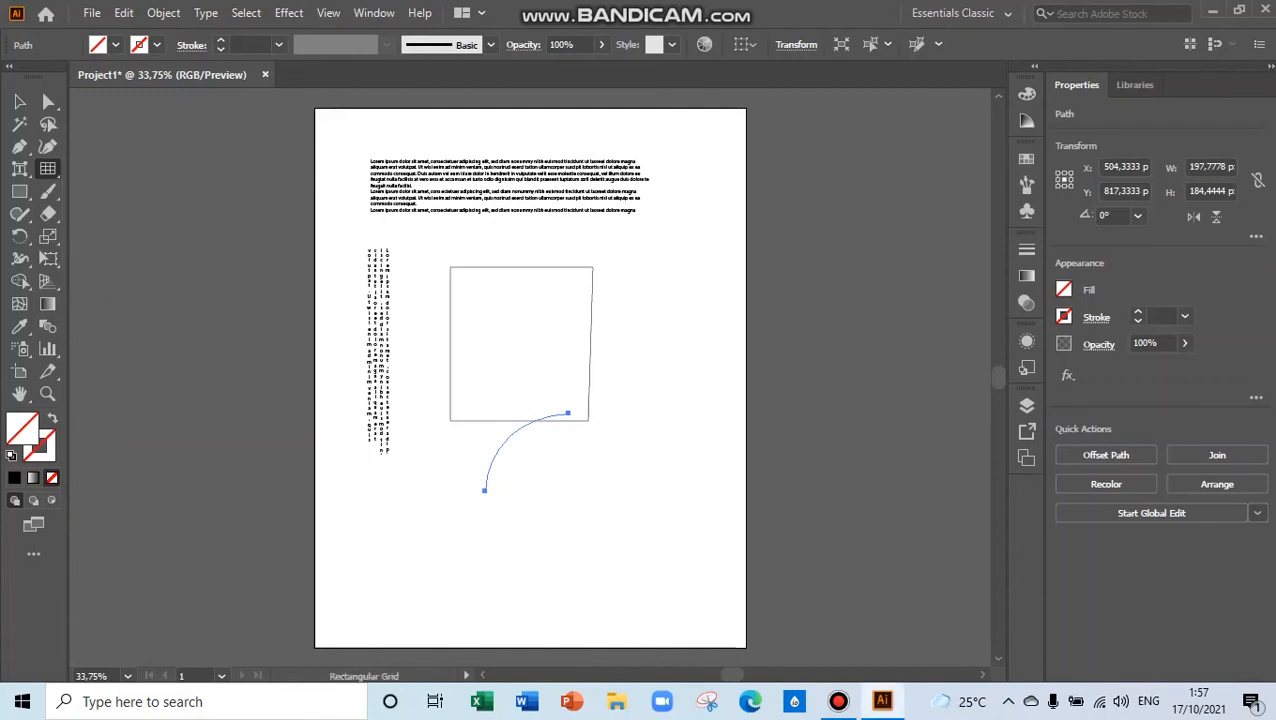
{"action": "left_click_drag", "start_coordinate": [389, 497], "coordinate": [531, 607]}
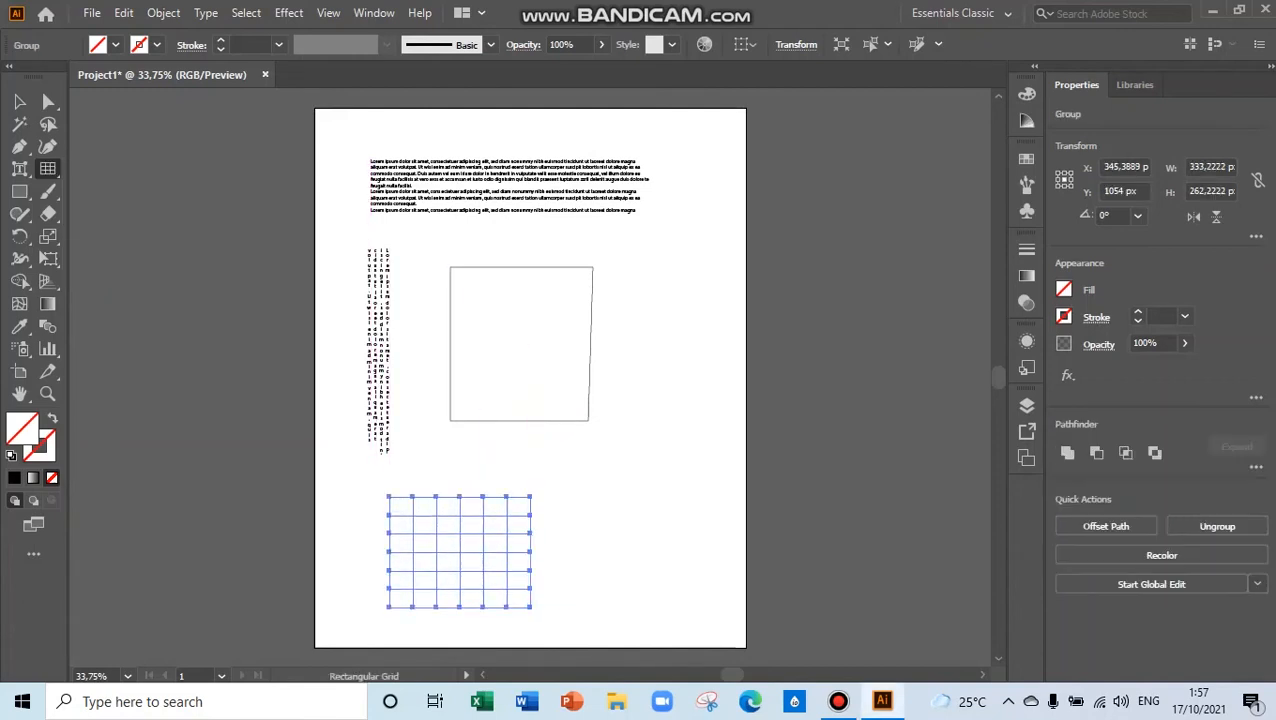
Step: Draw a polar grid of about 242 by 349 px near the artboard's lower right edge
{"action": "left_click", "coordinate": [47, 168]}
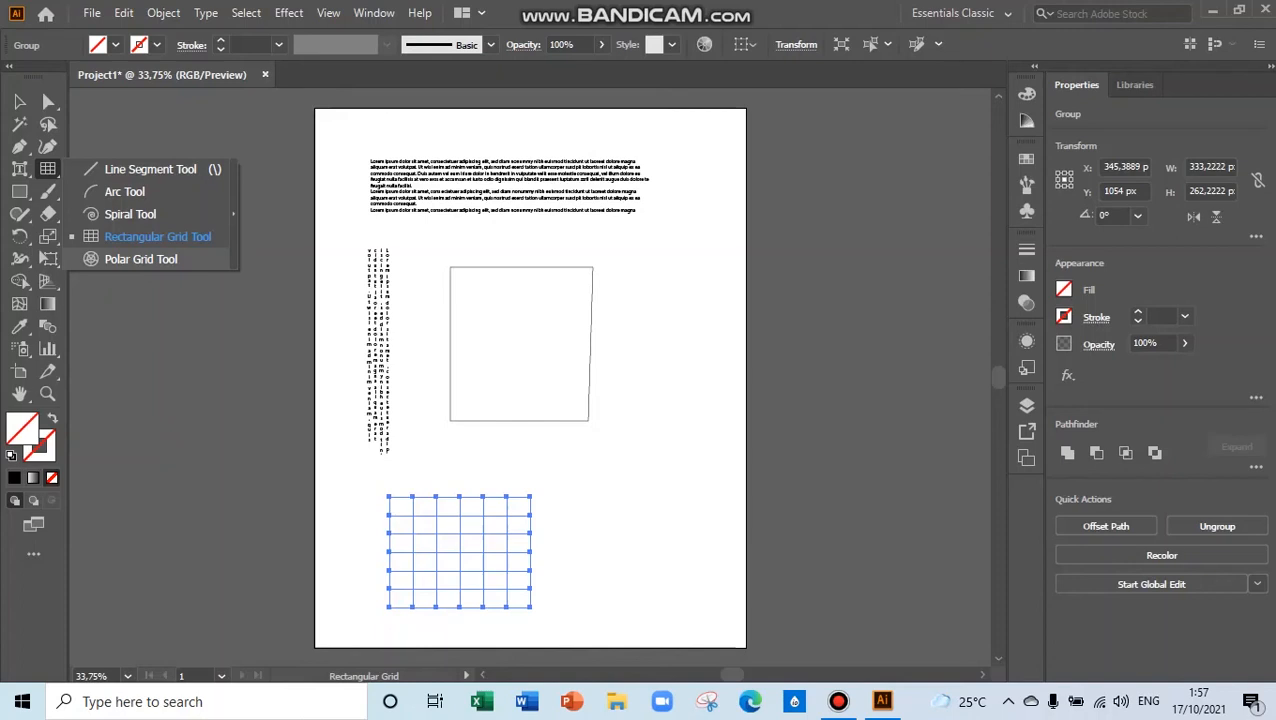
{"action": "left_click", "coordinate": [140, 259]}
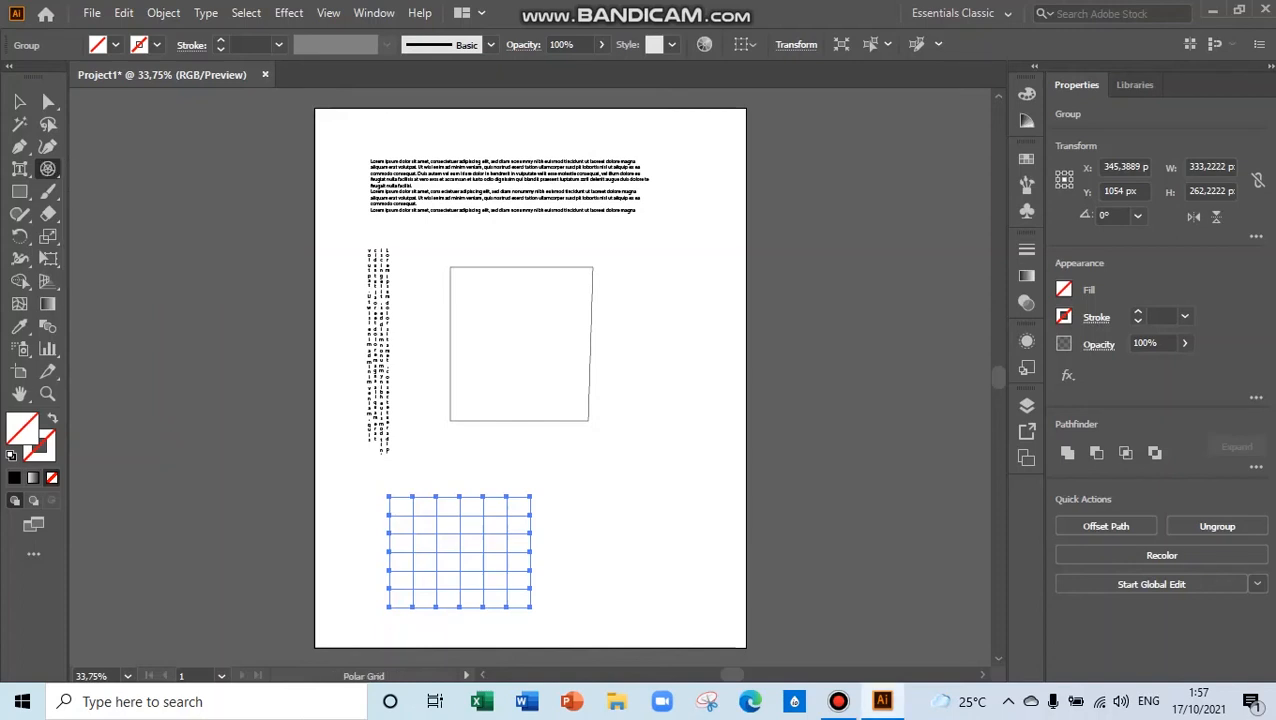
{"action": "left_click_drag", "start_coordinate": [626, 413], "coordinate": [729, 560]}
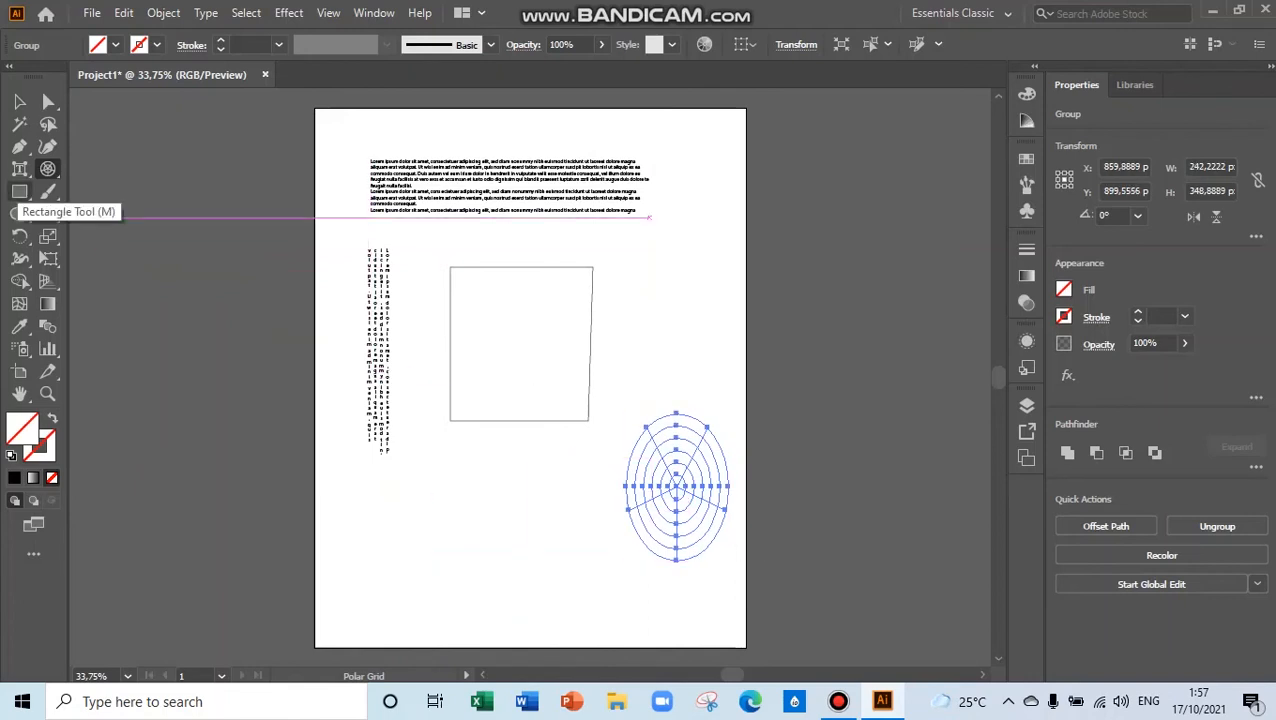
Step: Draw two rectangles, one below the four-sided path and one of about 159 by 437 px to its right
{"action": "left_click", "coordinate": [19, 191]}
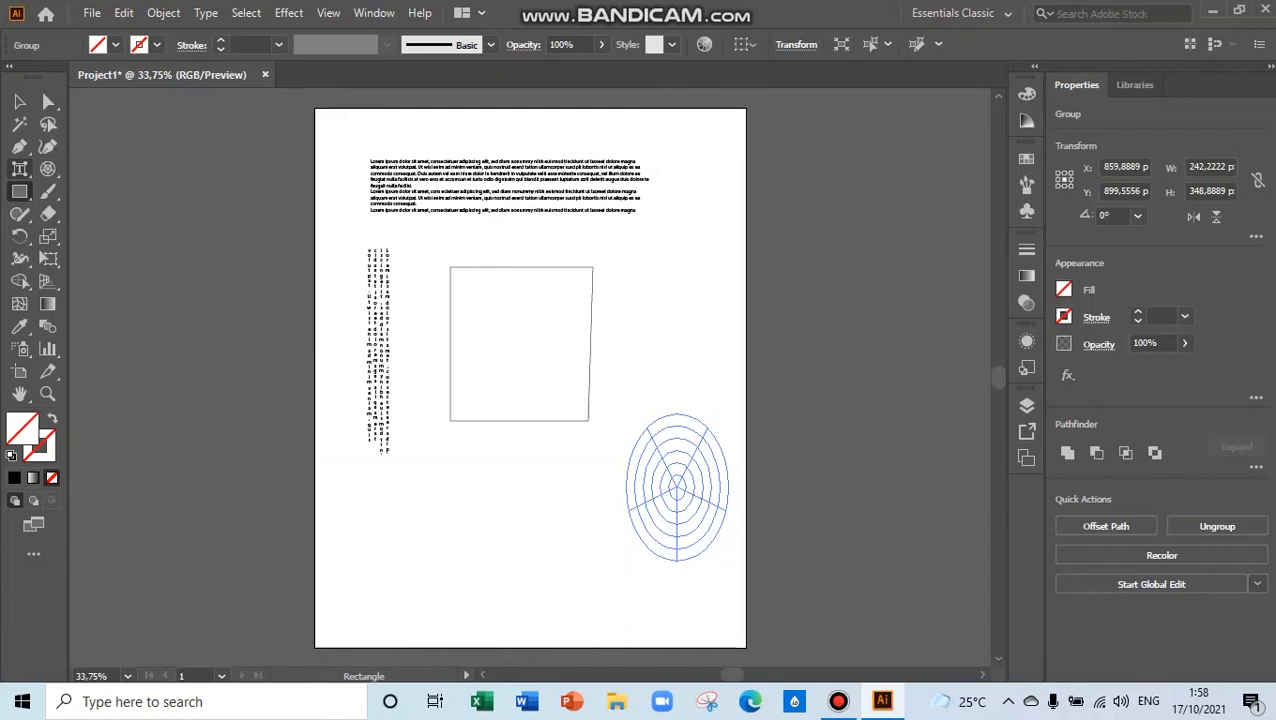
{"action": "left_click", "coordinate": [19, 191]}
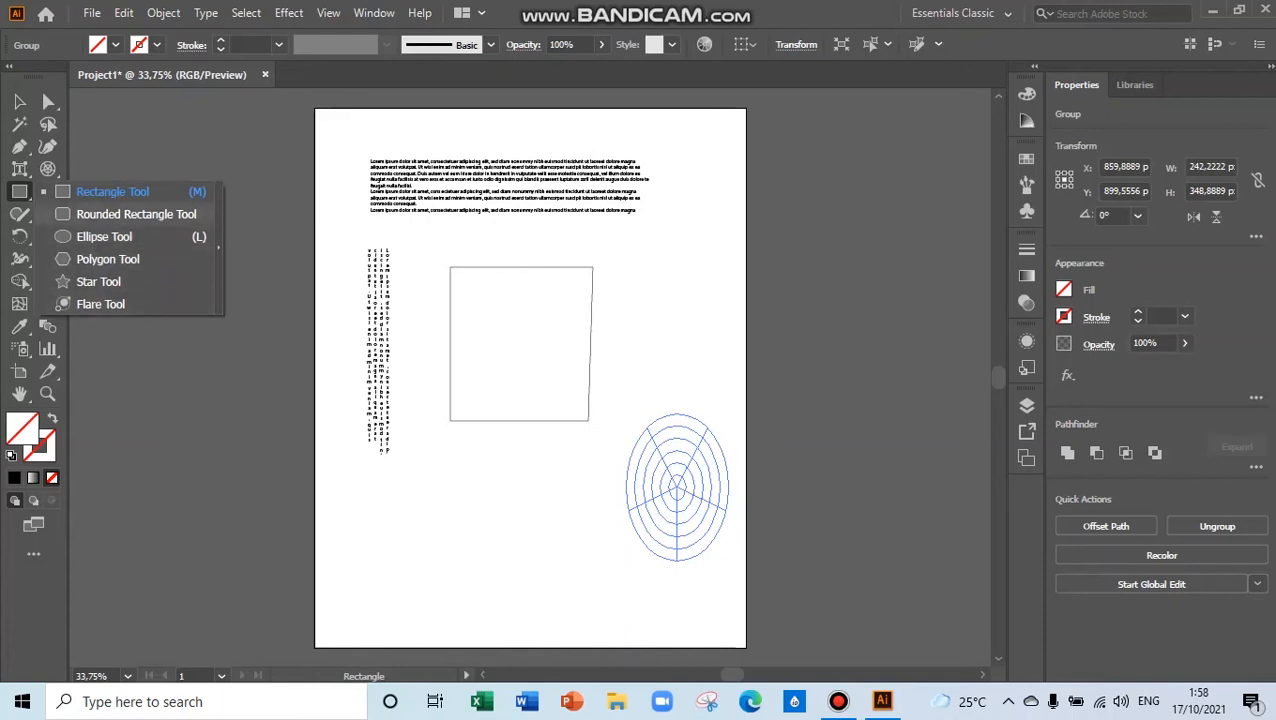
{"action": "left_click", "coordinate": [112, 191]}
{"action": "left_click_drag", "start_coordinate": [363, 470], "coordinate": [612, 575]}
{"action": "left_click_drag", "start_coordinate": [633, 302], "coordinate": [702, 486]}
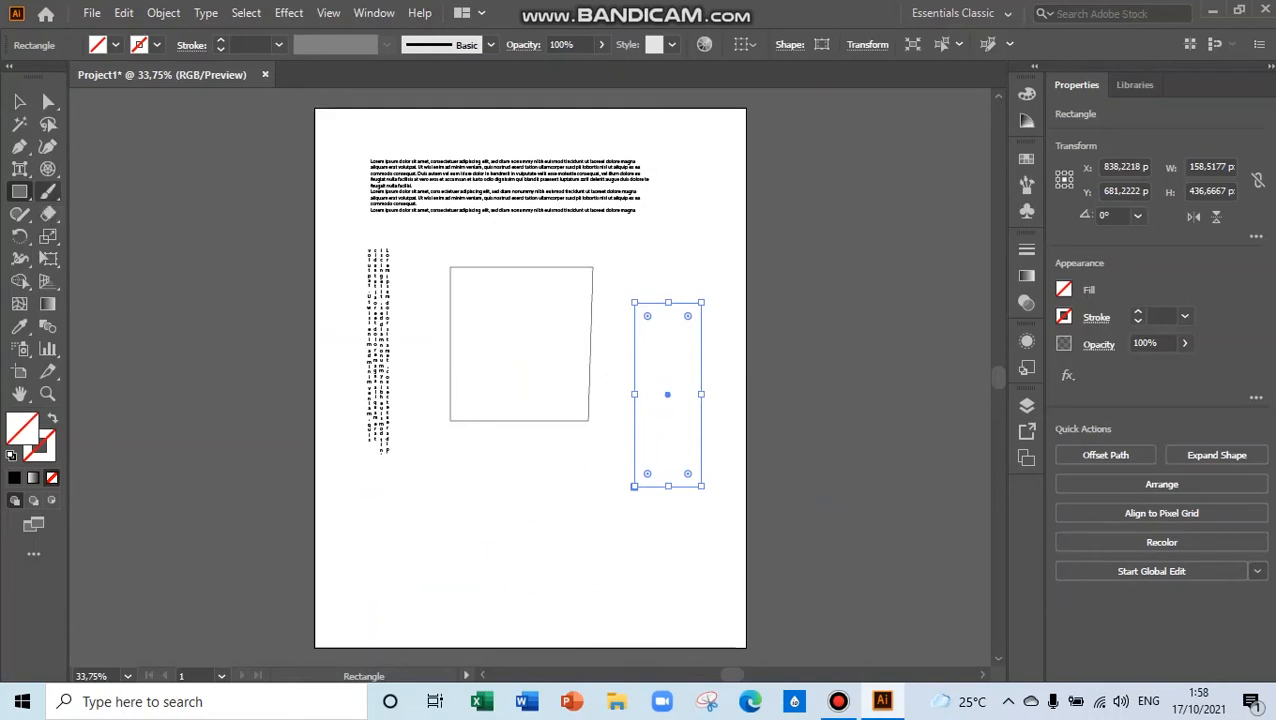
Step: Paint four roughly vertical freehand strokes below the four-sided path with the Paintbrush tool
{"action": "left_click", "coordinate": [48, 191]}
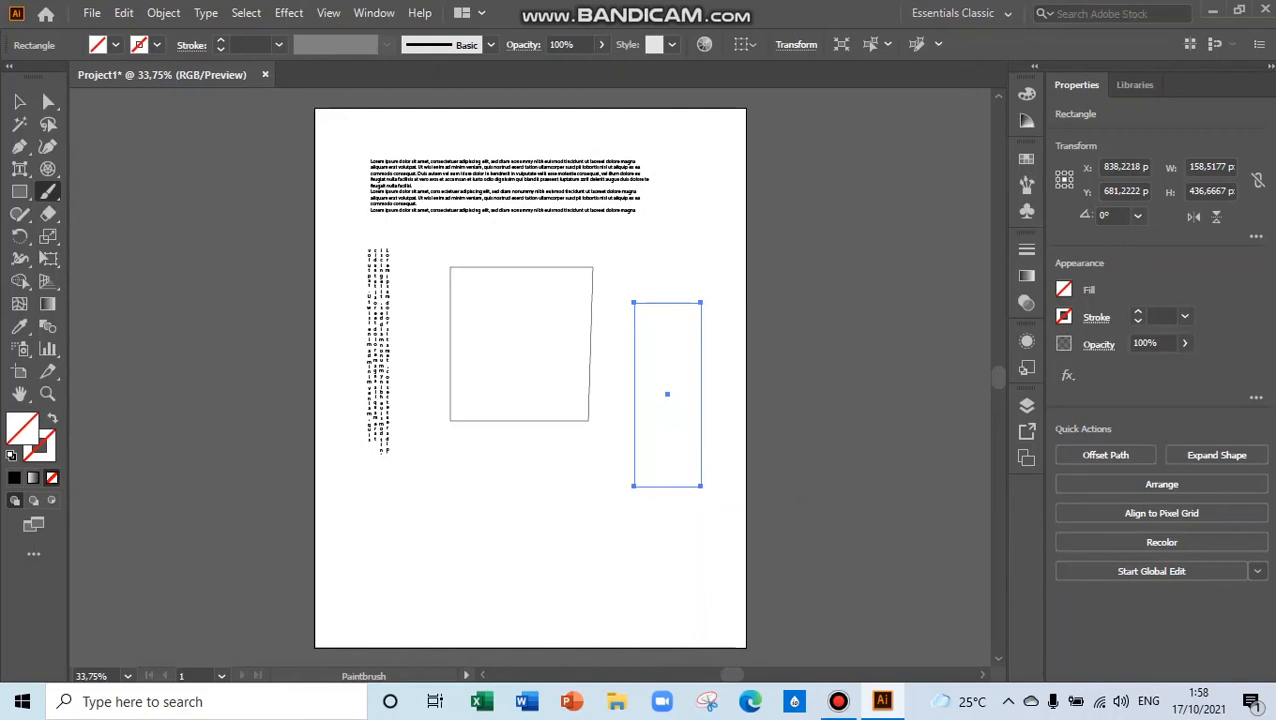
{"action": "left_click_drag", "start_coordinate": [432, 459], "coordinate": [453, 545]}
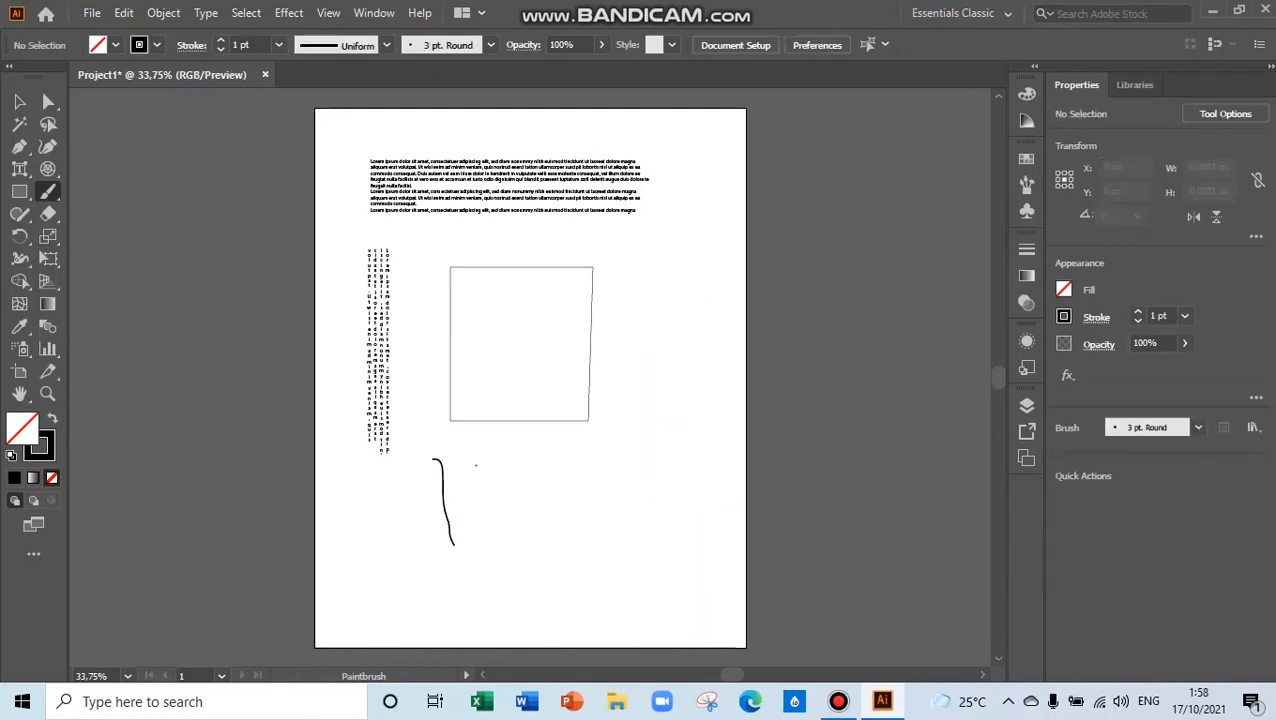
{"action": "left_click_drag", "start_coordinate": [477, 464], "coordinate": [491, 560]}
{"action": "left_click_drag", "start_coordinate": [506, 463], "coordinate": [505, 564]}
{"action": "left_click_drag", "start_coordinate": [410, 488], "coordinate": [416, 548]}
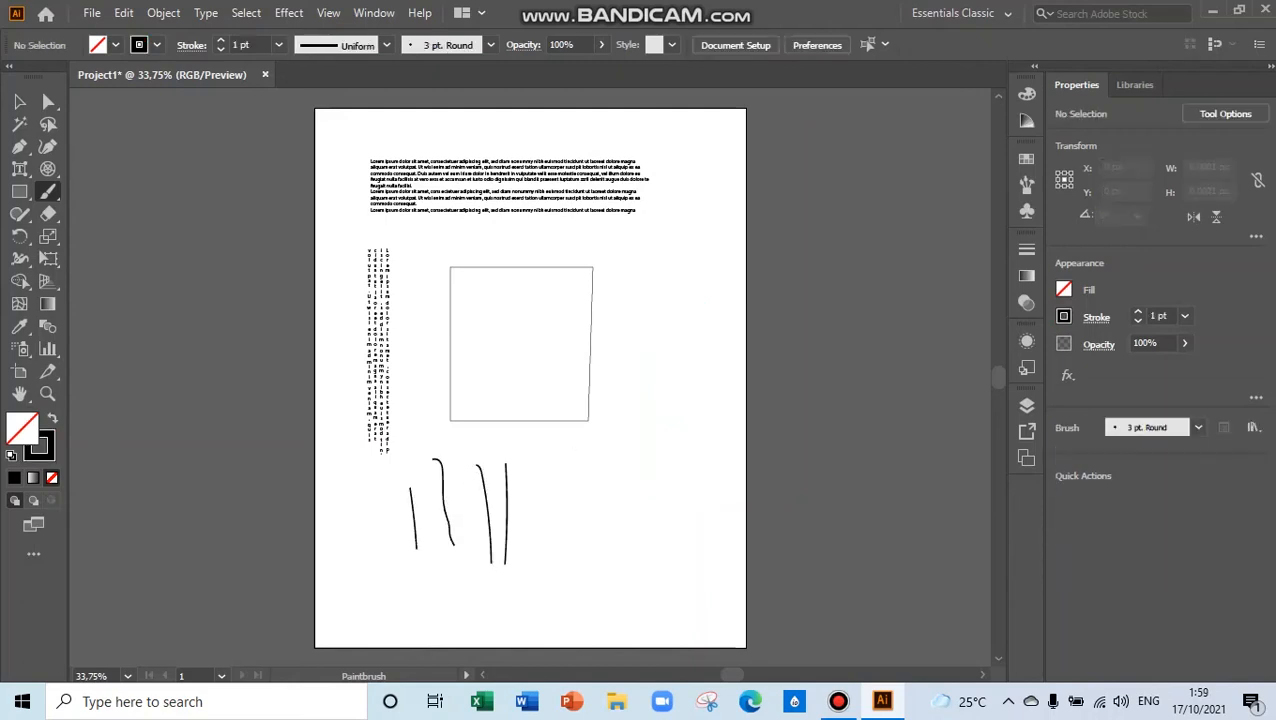
Step: Paint three short freehand strokes with the Blob Brush tool to the right of the Paintbrush strokes
{"action": "right_click", "coordinate": [48, 191]}
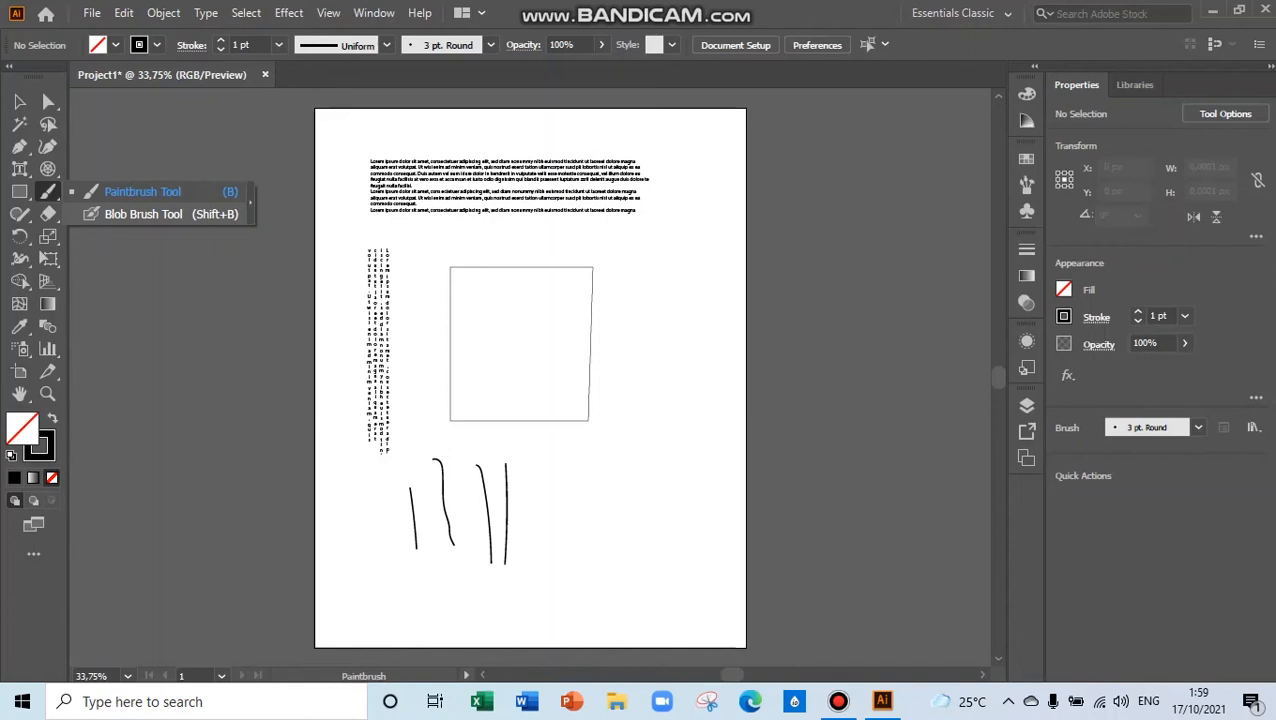
{"action": "left_click", "coordinate": [143, 214]}
{"action": "mouse_move", "coordinate": [518, 447]}
{"action": "left_mouse_down"}
{"action": "mouse_move", "coordinate": [537, 465]}
{"action": "mouse_move", "coordinate": [545, 510]}
{"action": "left_mouse_up"}
{"action": "mouse_move", "coordinate": [573, 443]}
{"action": "left_mouse_down"}
{"action": "mouse_move", "coordinate": [568, 530]}
{"action": "mouse_move", "coordinate": [598, 464]}
{"action": "left_mouse_up"}
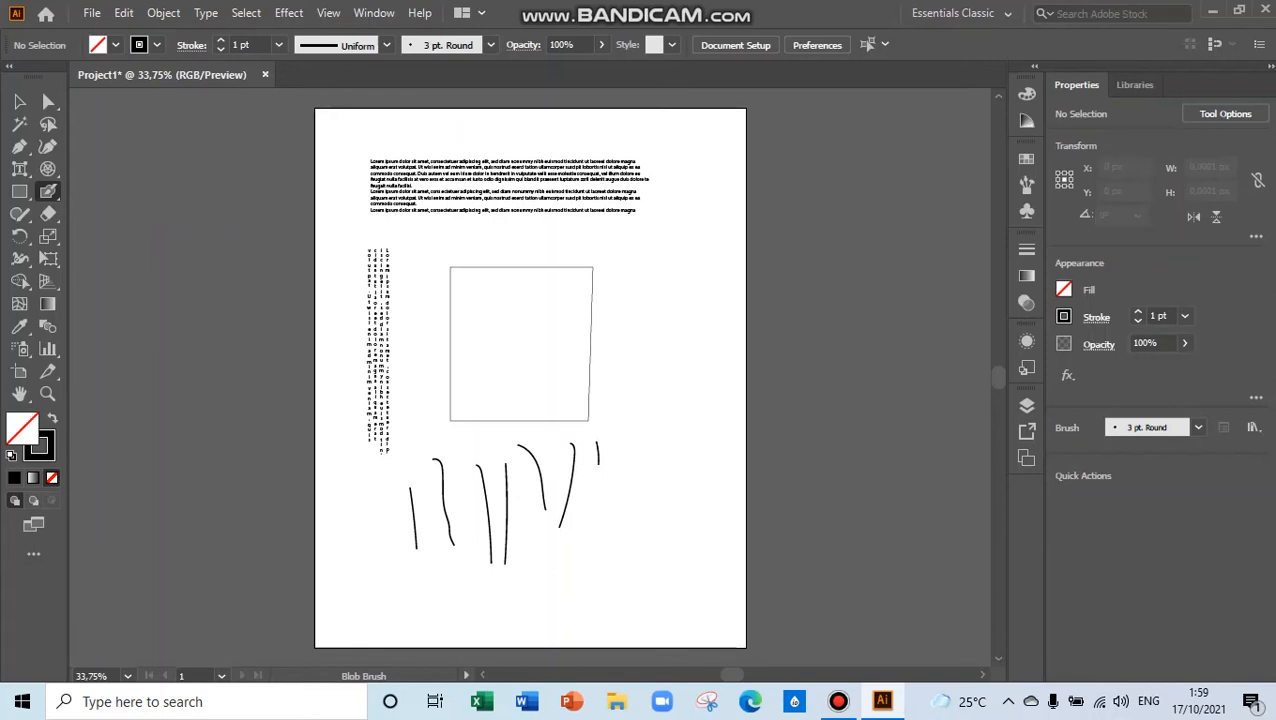
Step: Sketch two upright rectangles near the artboard's right edge and a circle near its lower right corner with the Shaper tool
{"action": "left_click", "coordinate": [19, 214]}
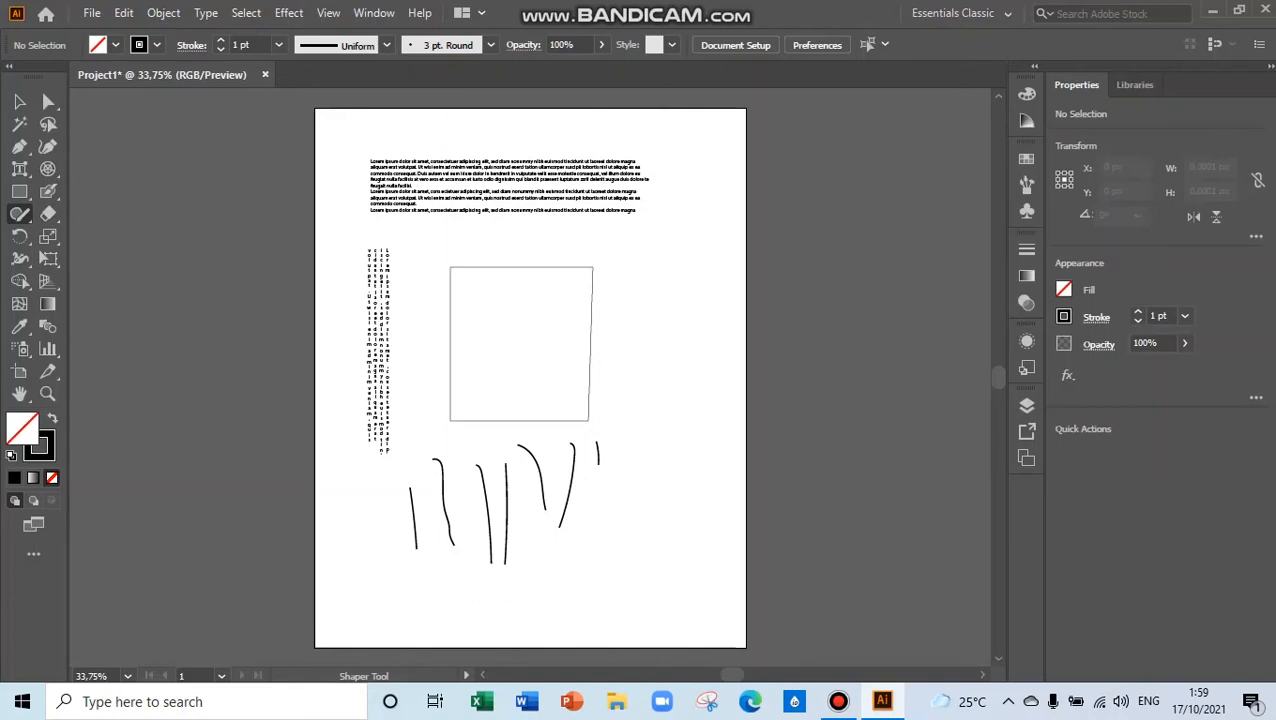
{"action": "left_click", "coordinate": [19, 214]}
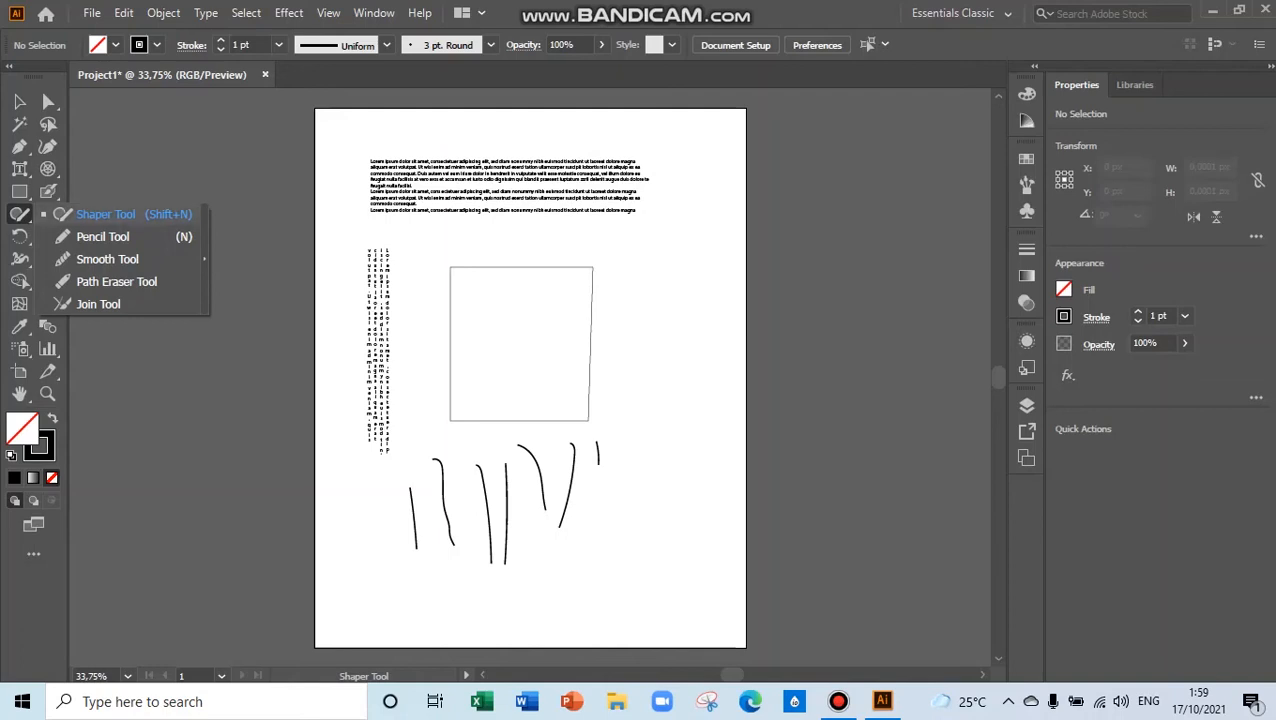
{"action": "left_click", "coordinate": [105, 214]}
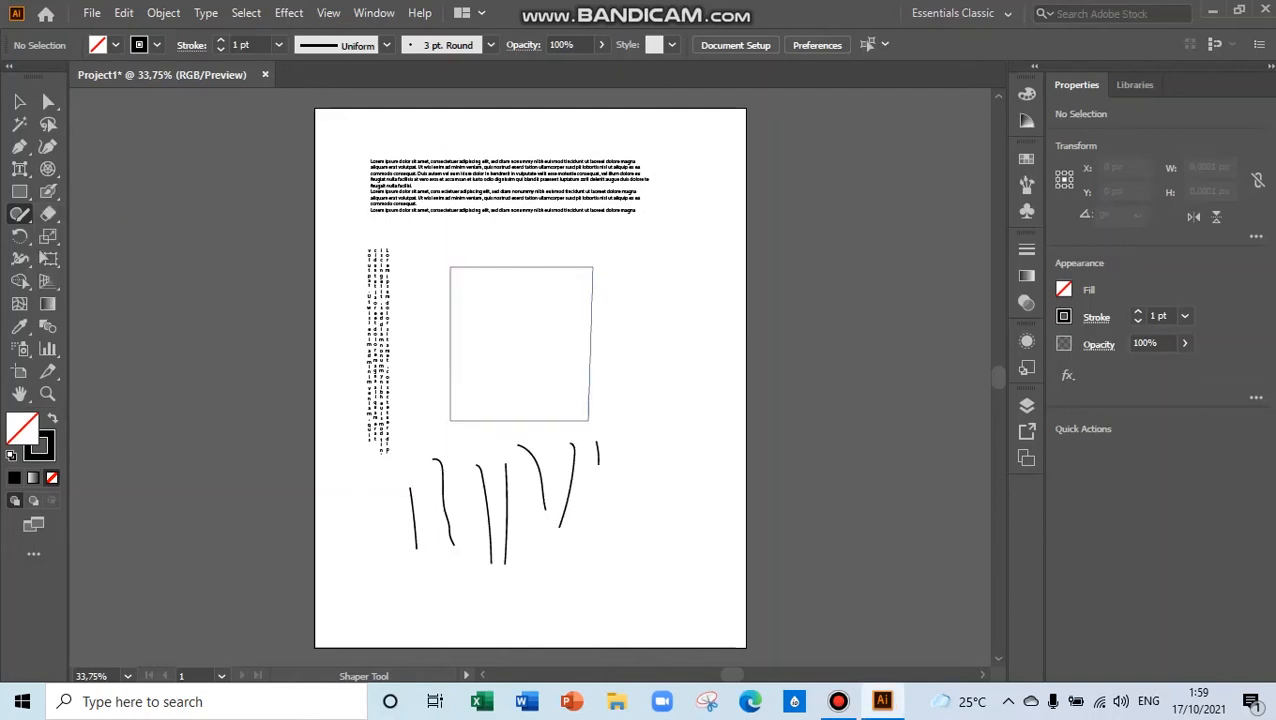
{"action": "mouse_move", "coordinate": [658, 287]}
{"action": "left_mouse_down"}
{"action": "mouse_move", "coordinate": [624, 369]}
{"action": "mouse_move", "coordinate": [677, 302]}
{"action": "mouse_move", "coordinate": [655, 285]}
{"action": "left_mouse_up"}
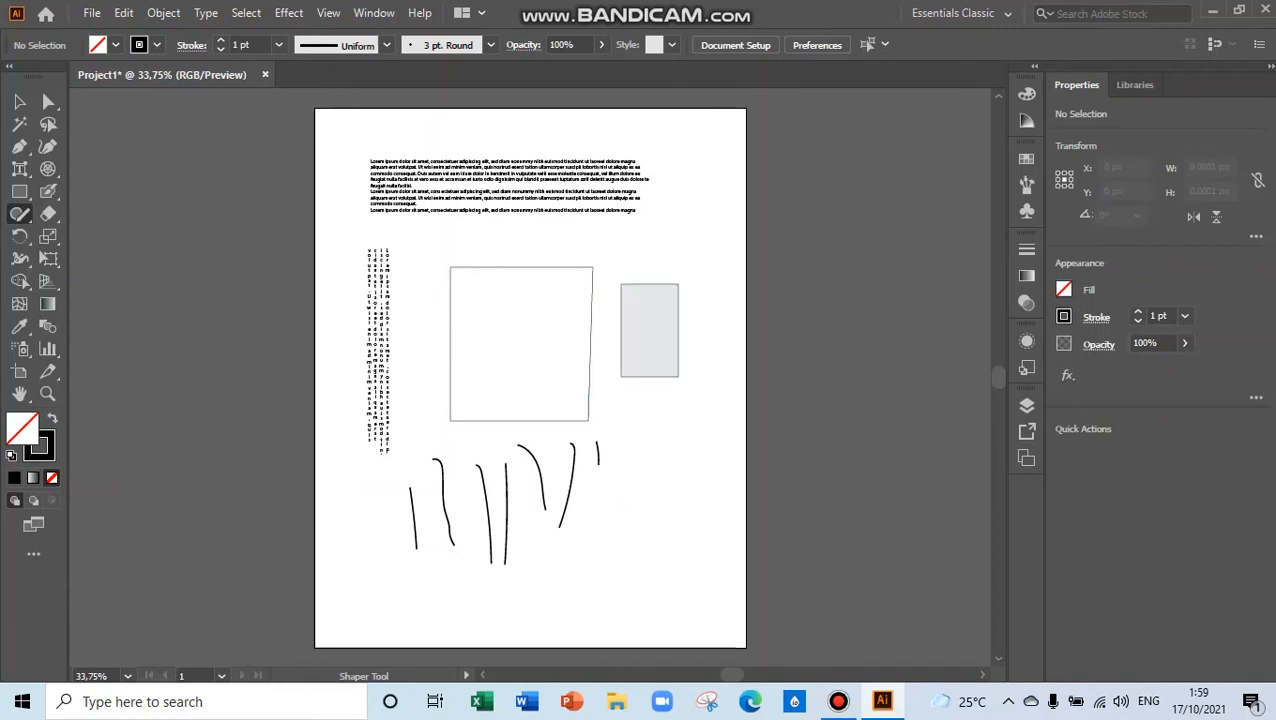
{"action": "mouse_move", "coordinate": [680, 161]}
{"action": "left_mouse_down"}
{"action": "mouse_move", "coordinate": [639, 238]}
{"action": "mouse_move", "coordinate": [675, 265]}
{"action": "mouse_move", "coordinate": [680, 161]}
{"action": "left_mouse_up"}
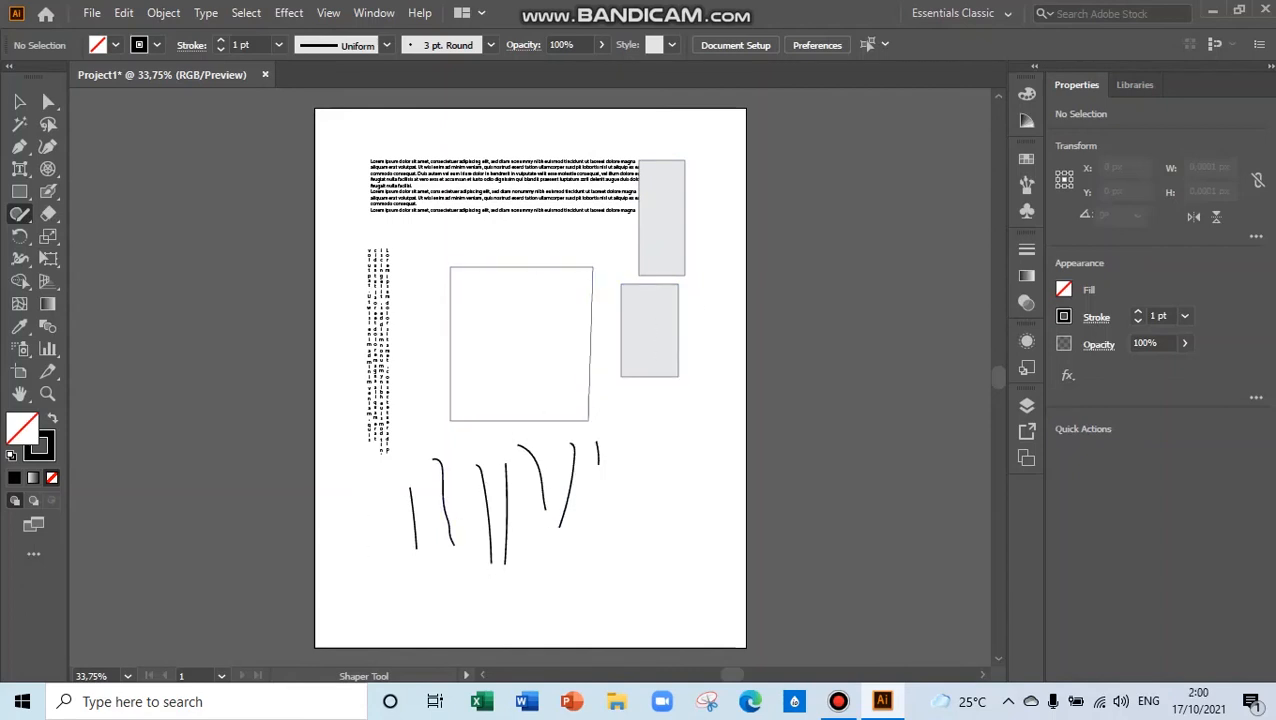
{"action": "mouse_move", "coordinate": [630, 530]}
{"action": "left_mouse_down"}
{"action": "mouse_move", "coordinate": [590, 585]}
{"action": "mouse_move", "coordinate": [615, 617]}
{"action": "mouse_move", "coordinate": [652, 595]}
{"action": "mouse_move", "coordinate": [638, 531]}
{"action": "left_mouse_up"}
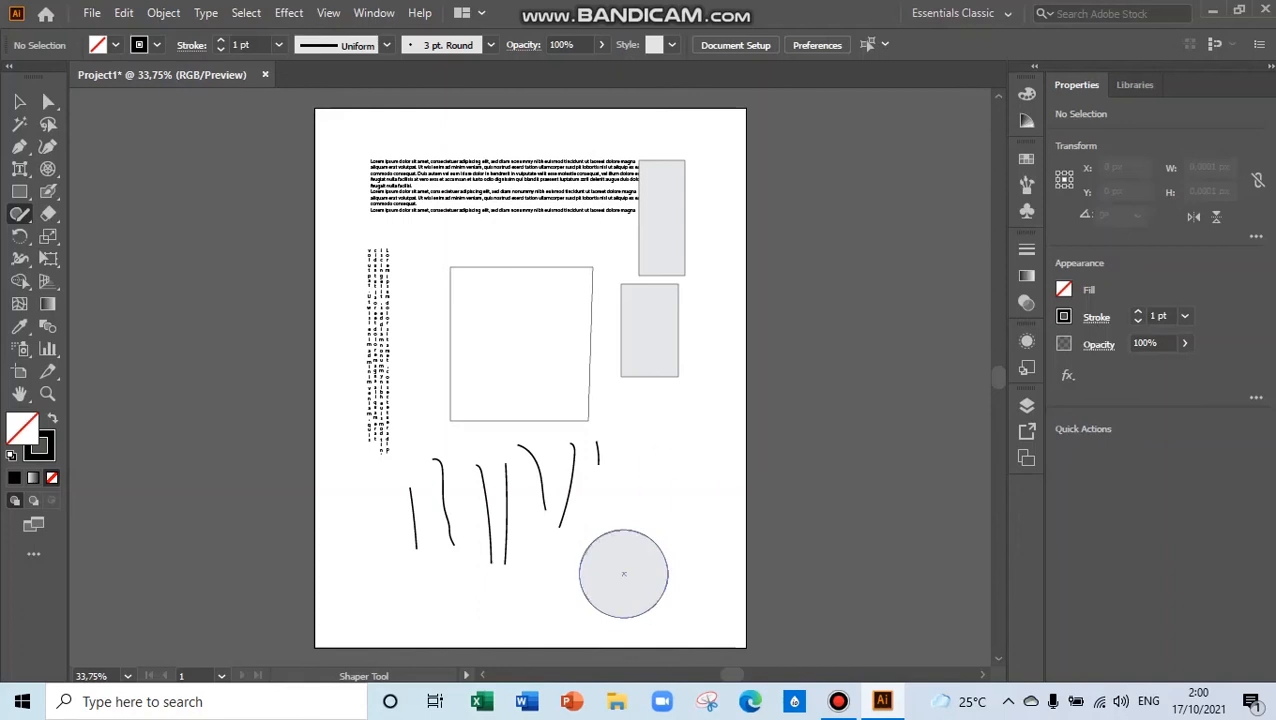
Step: Erase parts of the freehand brush strokes below the four-sided path with the Eraser tool
{"action": "scroll", "coordinate": [623, 573], "scroll_direction": "up", "scroll_amount": 1}
{"action": "left_click", "coordinate": [48, 214]}
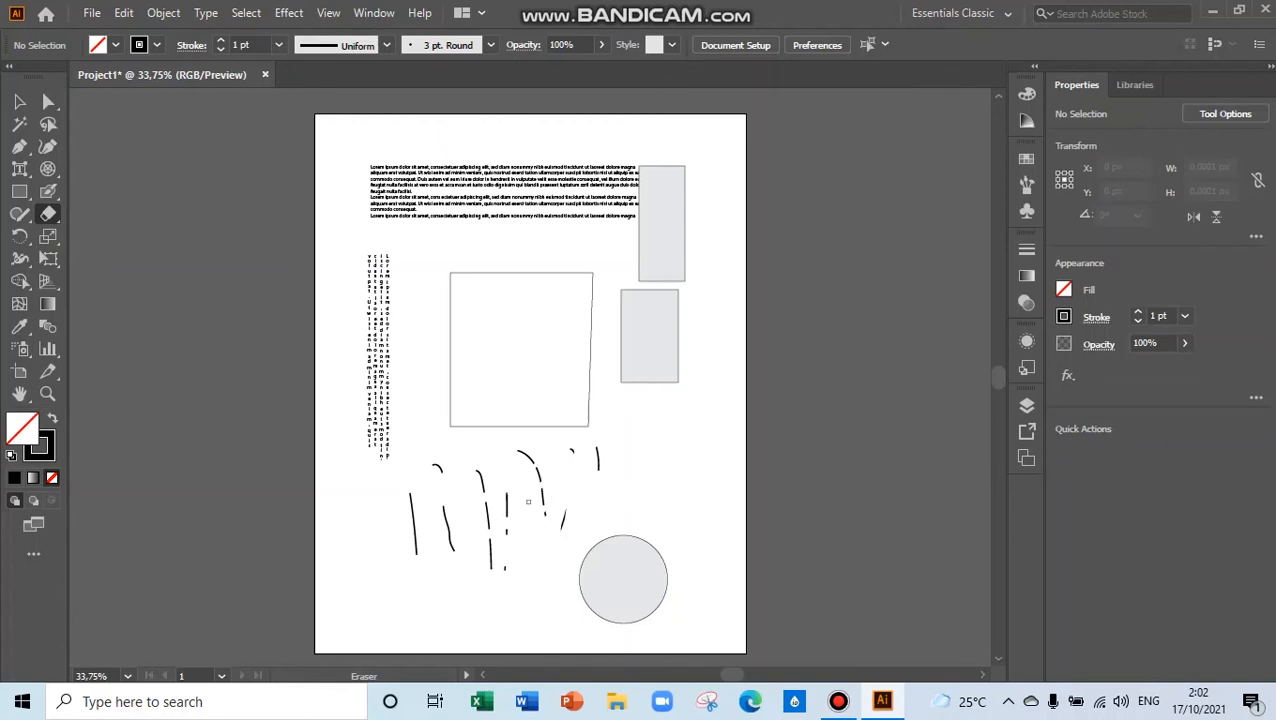
{"action": "mouse_move", "coordinate": [543, 466]}
{"action": "left_mouse_down"}
{"action": "mouse_move", "coordinate": [506, 523]}
{"action": "mouse_move", "coordinate": [518, 441]}
{"action": "mouse_move", "coordinate": [539, 440]}
{"action": "mouse_move", "coordinate": [524, 475]}
{"action": "left_mouse_up"}
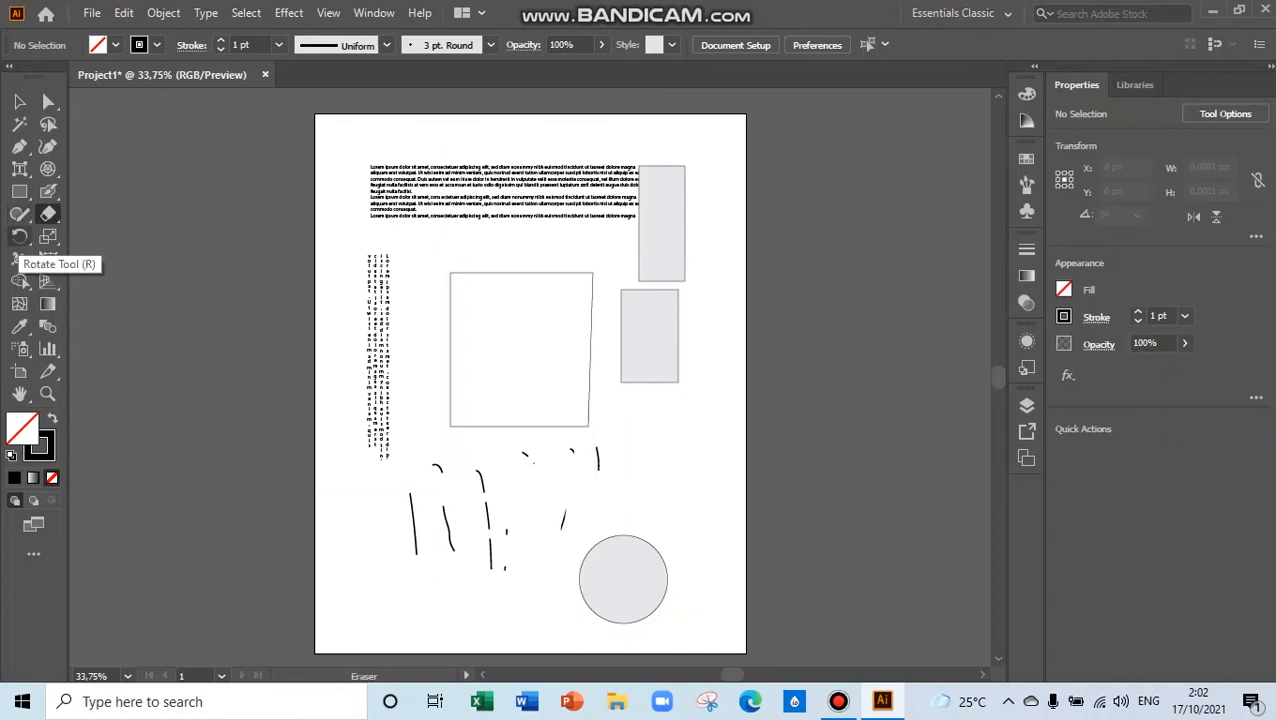
Step: Try to scale the lower Shaper rectangle with the Scale tool, accepting the preset non-uniform scale values
{"action": "left_click", "coordinate": [19, 236]}
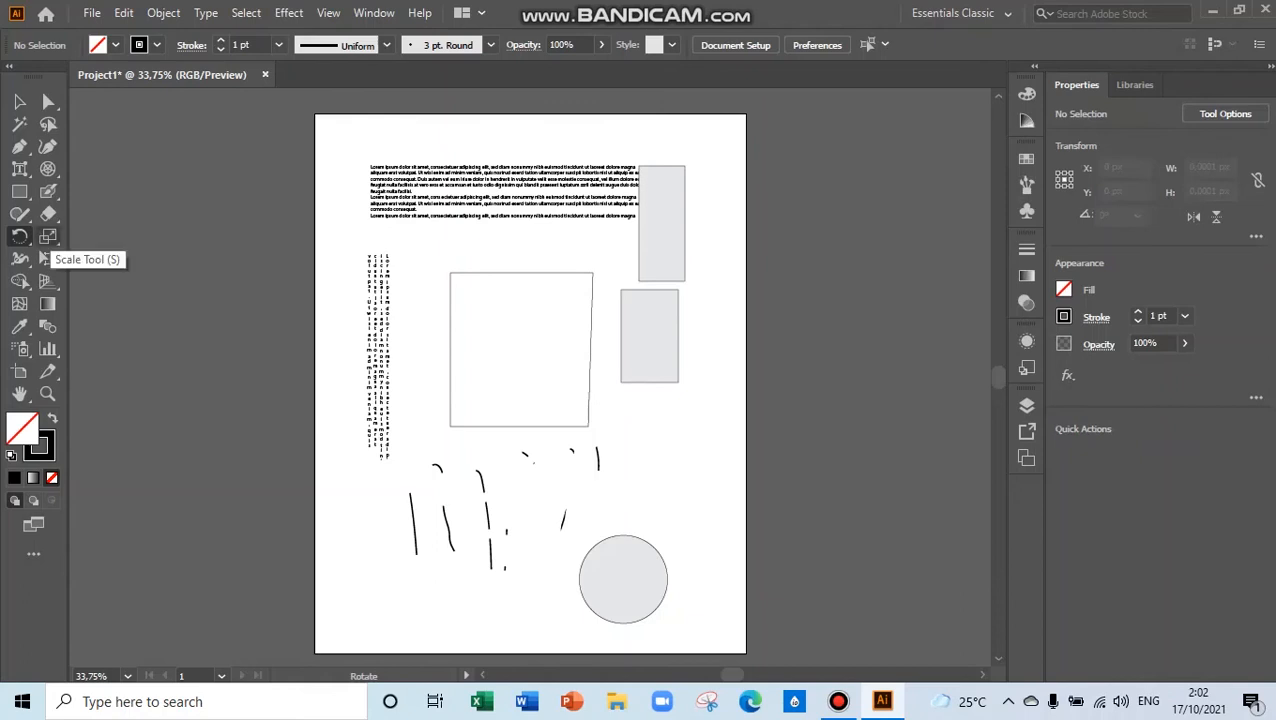
{"action": "left_click", "coordinate": [47, 240]}
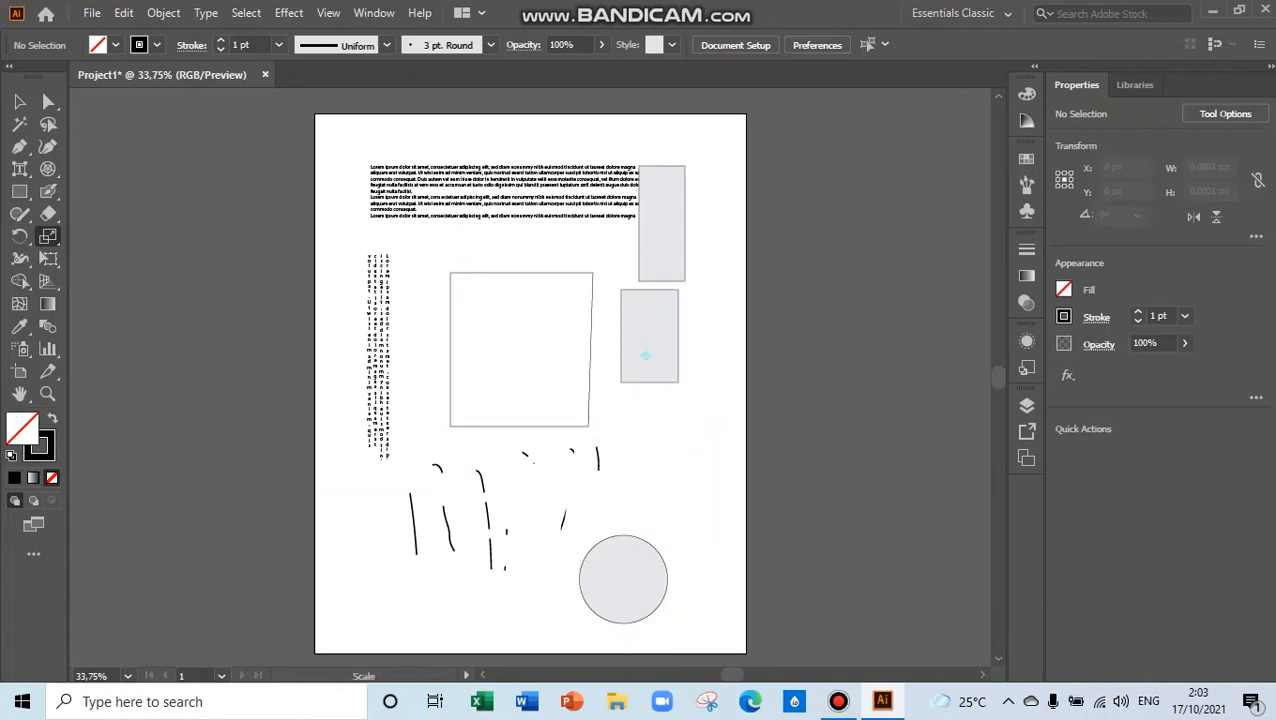
{"action": "left_click", "coordinate": [48, 236]}
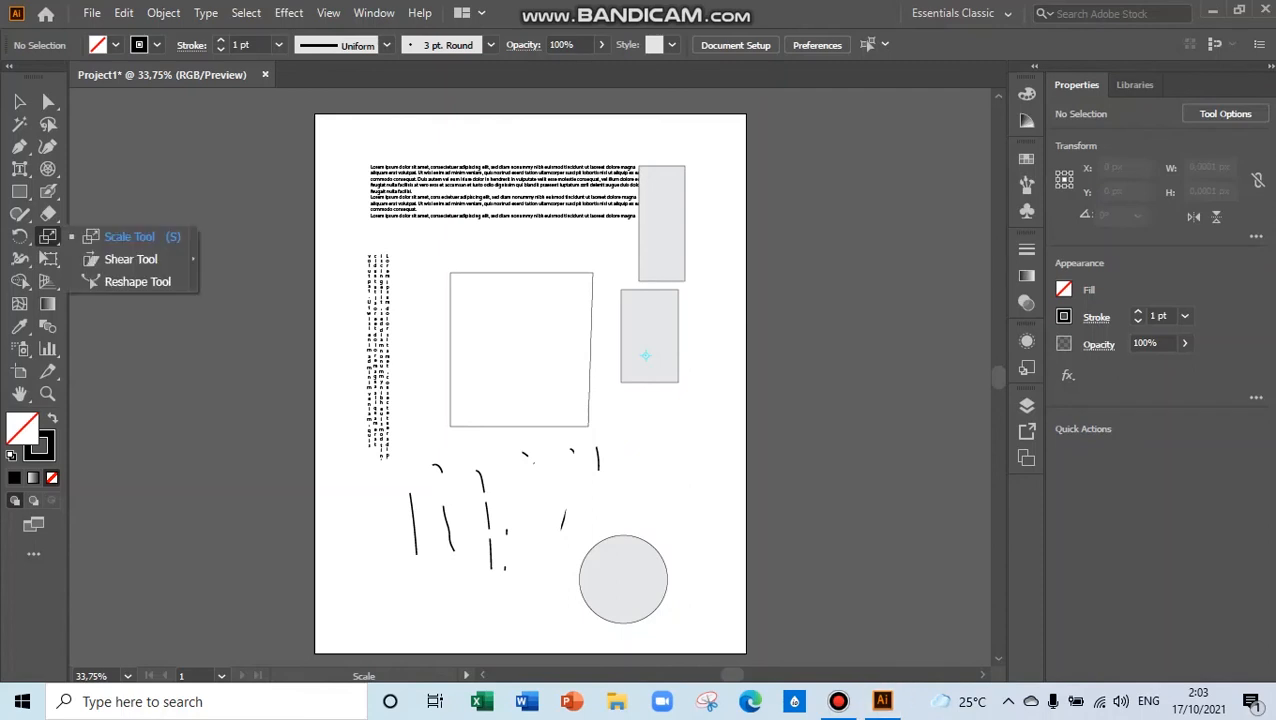
{"action": "left_click", "coordinate": [48, 237]}
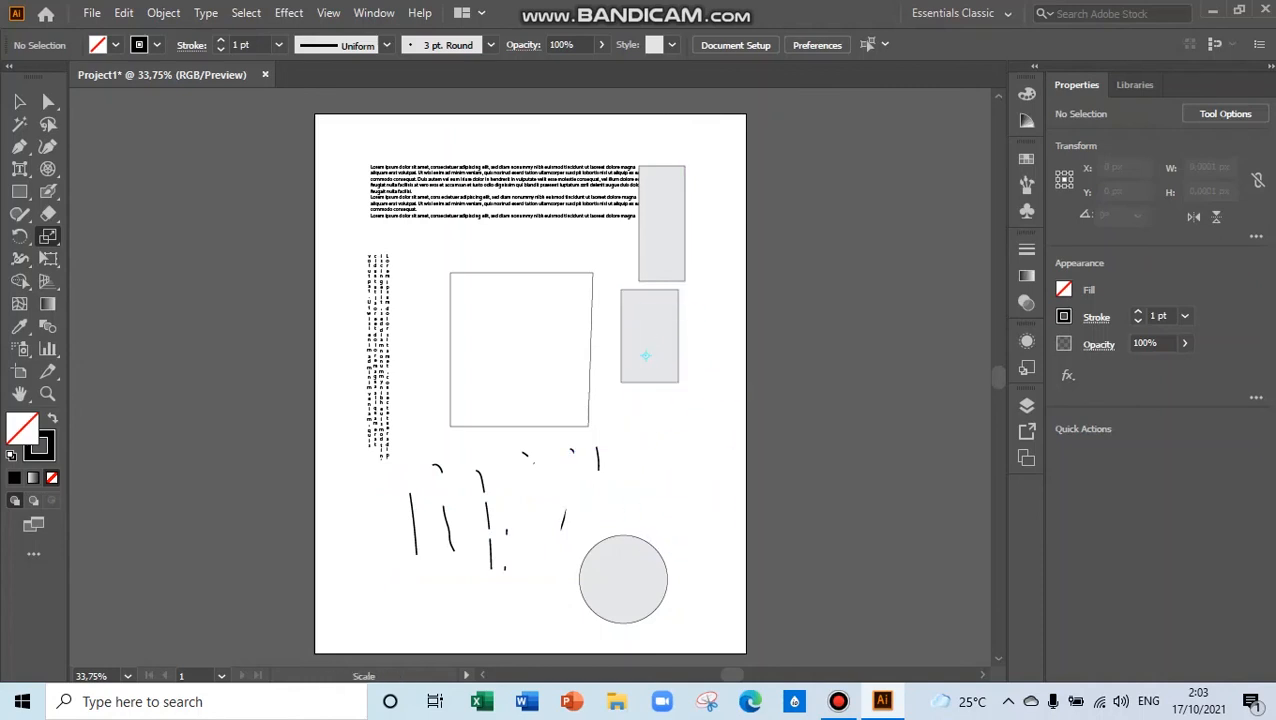
{"action": "left_click_drag", "start_coordinate": [672, 368], "coordinate": [672, 468]}
{"action": "double_click", "coordinate": [47, 237]}
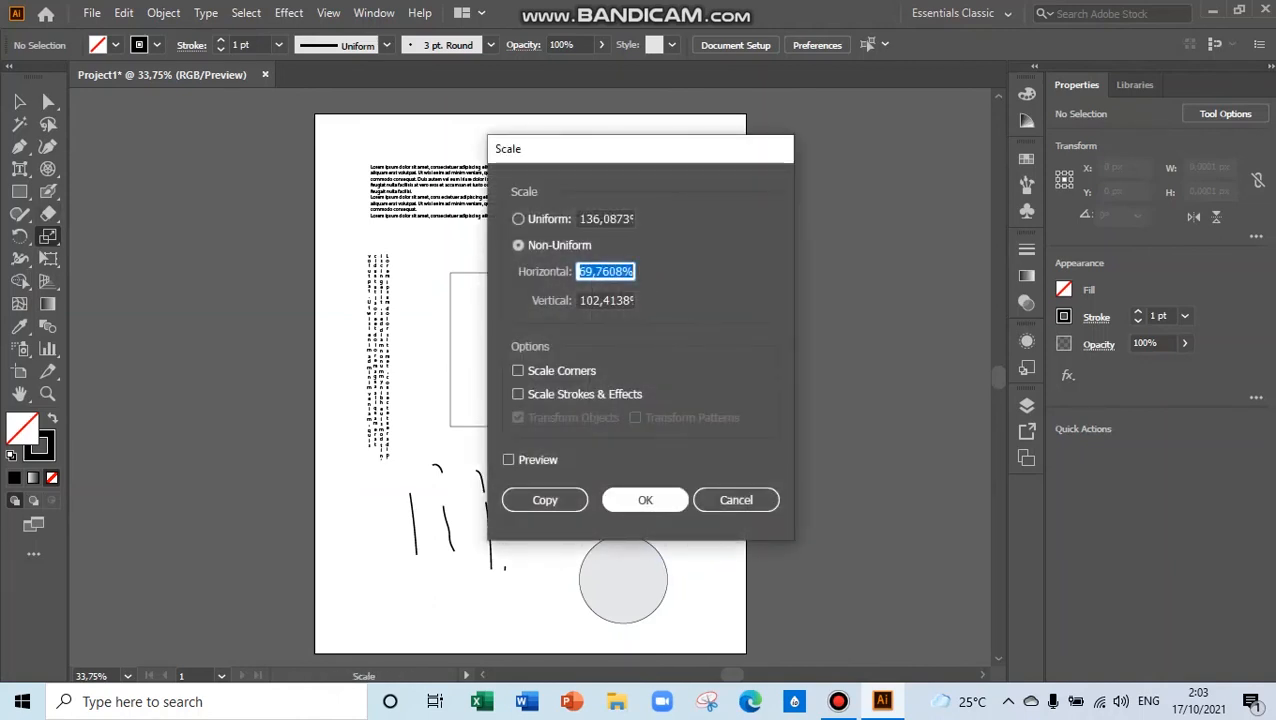
{"action": "left_click", "coordinate": [645, 500]}
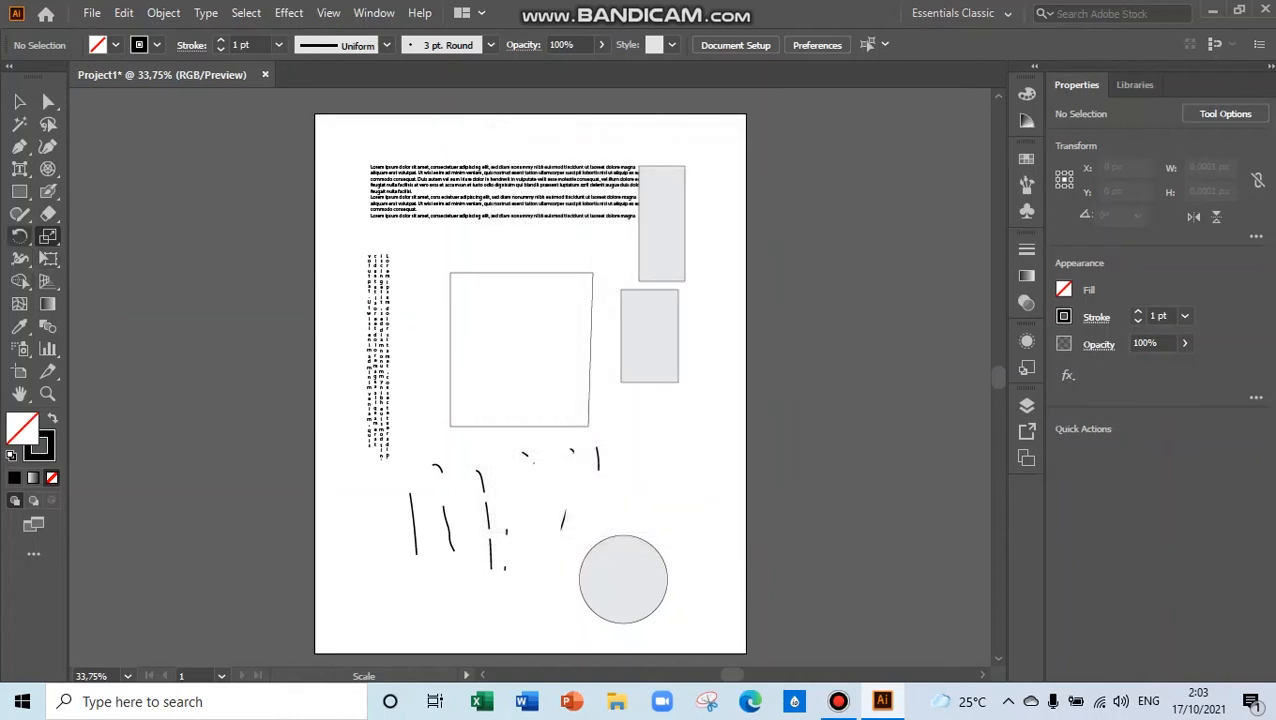
Step: Look through the Width, Free Transform, Shape Builder and Gradient tools, including the Shape Builder tool's variants
{"action": "left_click", "coordinate": [20, 258]}
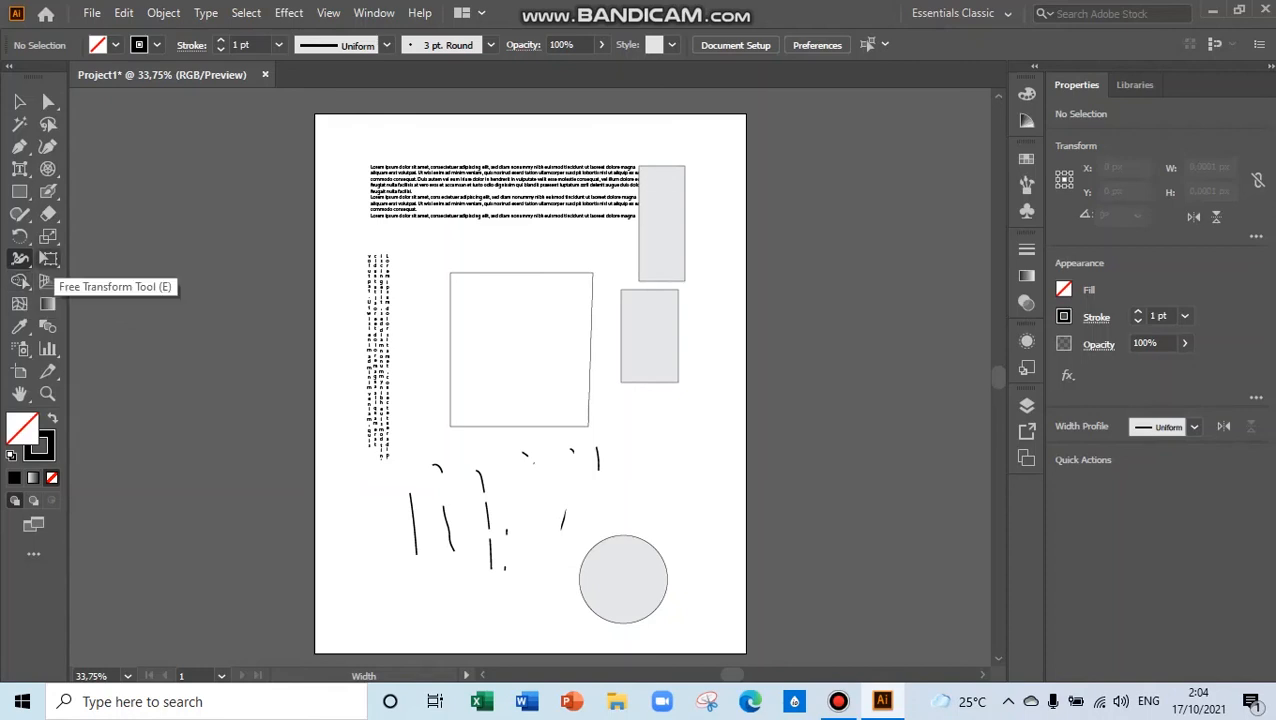
{"action": "left_click", "coordinate": [48, 258]}
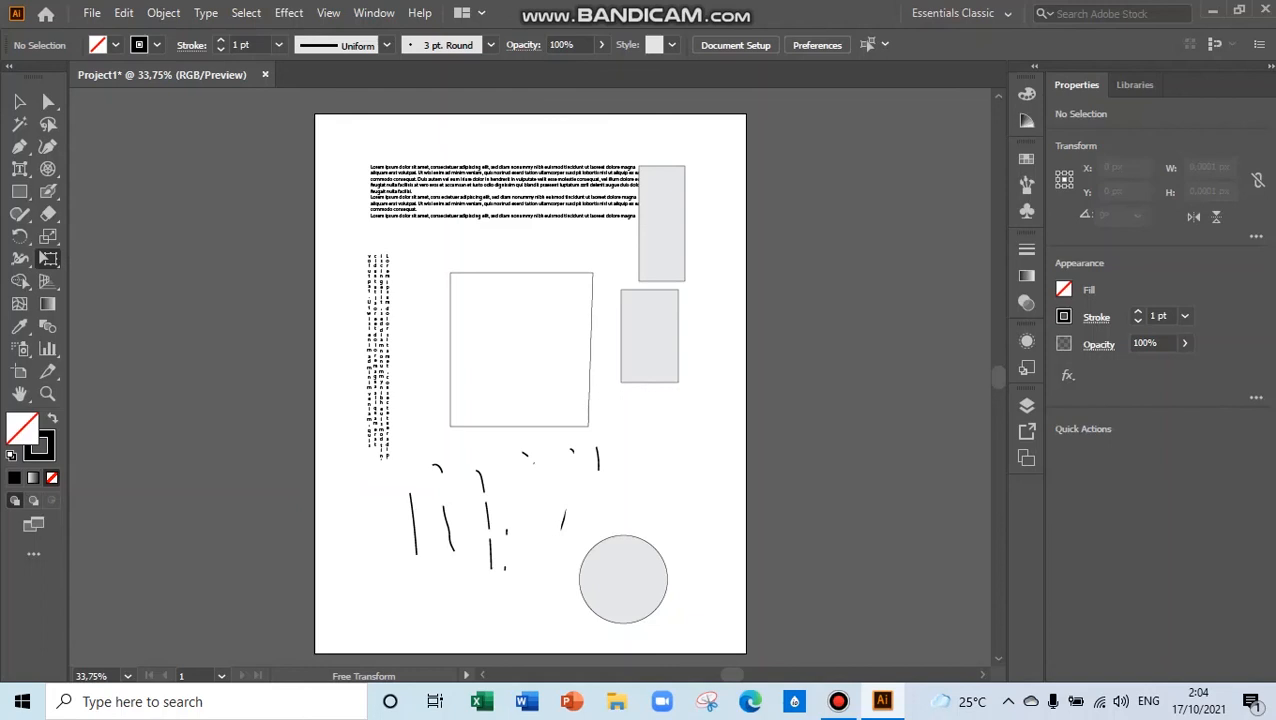
{"action": "left_click", "coordinate": [20, 281]}
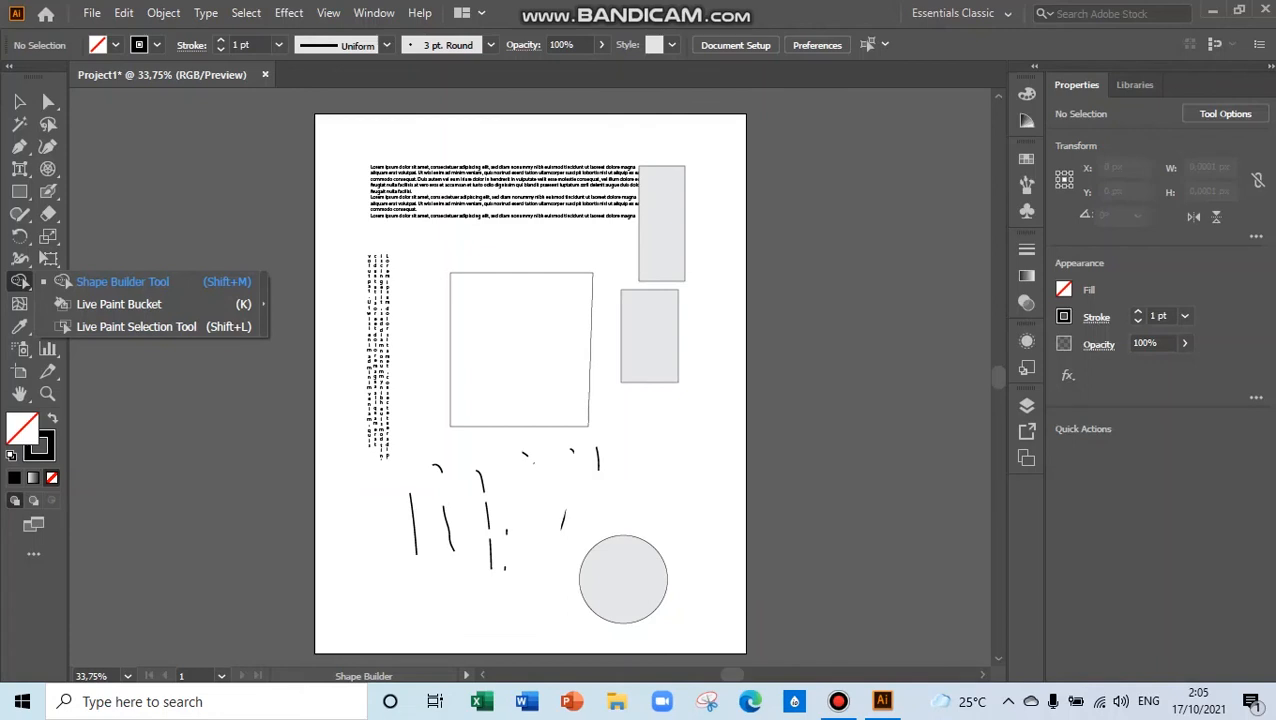
{"action": "left_click", "coordinate": [22, 283]}
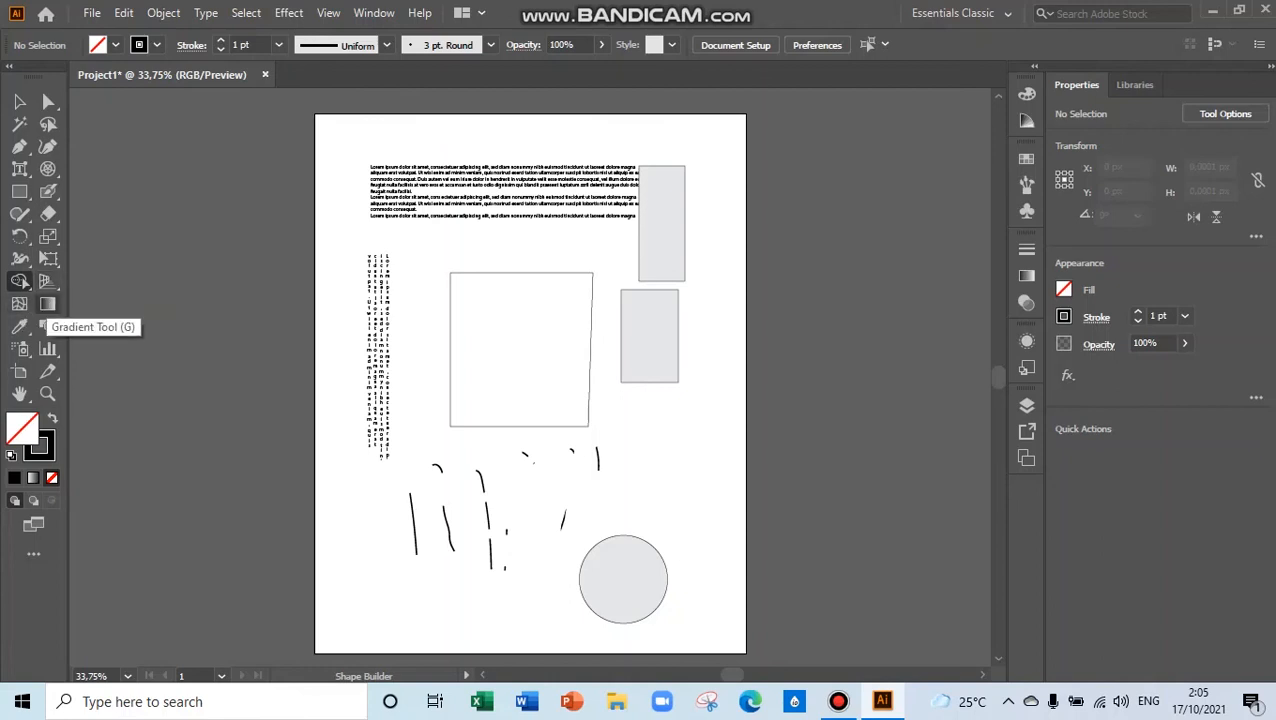
{"action": "left_click", "coordinate": [47, 303]}
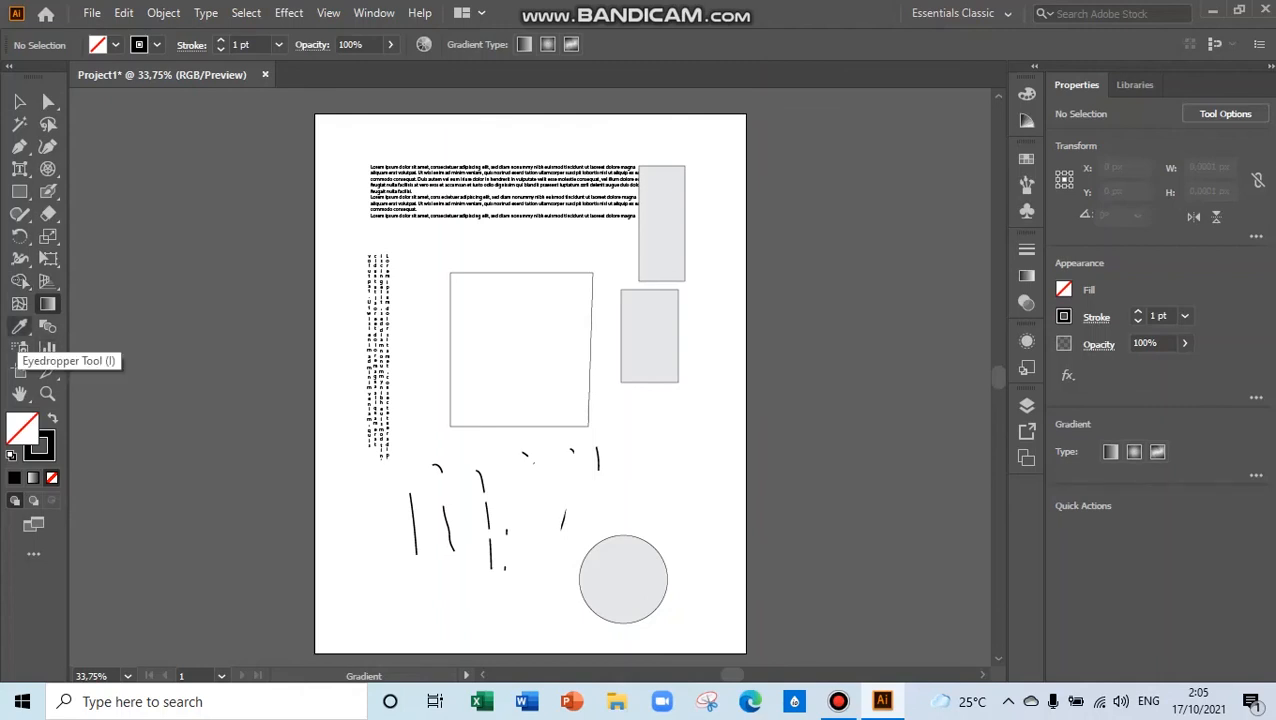
Step: Sample the gray Shaper rectangles' appearance with the Eyedropper, finishing with the black fill of the horizontal text
{"action": "left_click", "coordinate": [19, 327]}
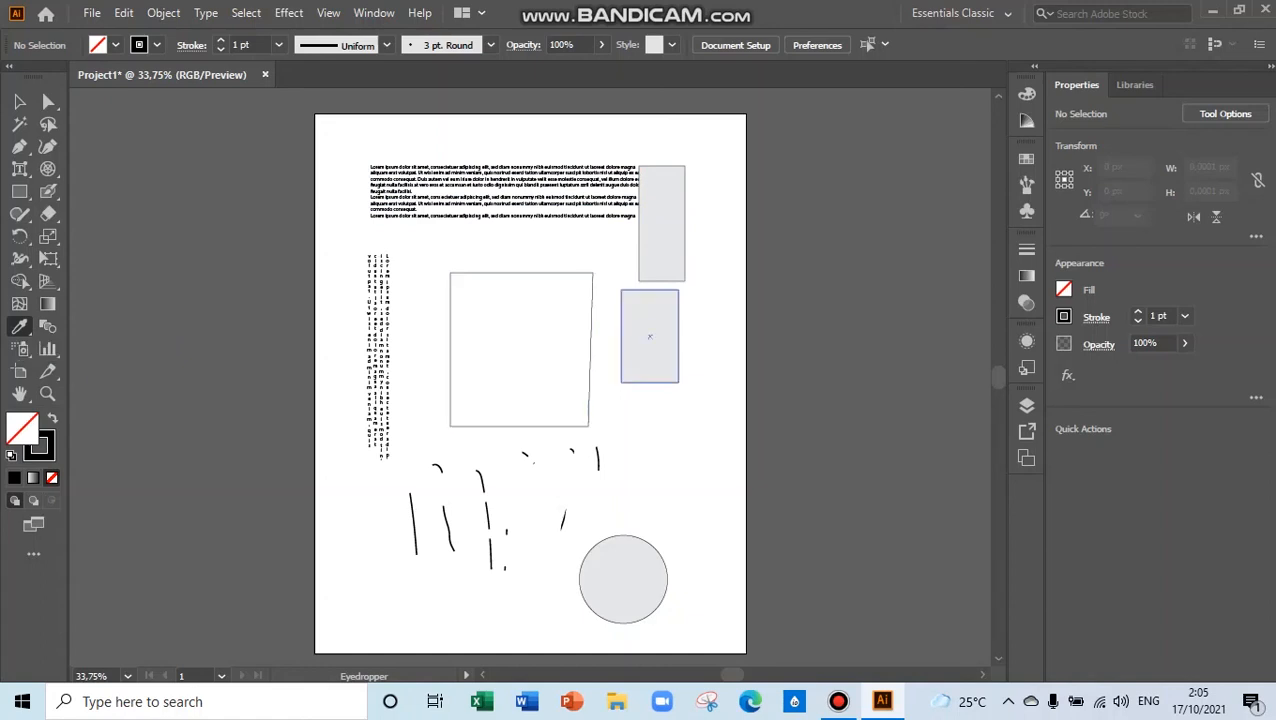
{"action": "left_click", "coordinate": [649, 336]}
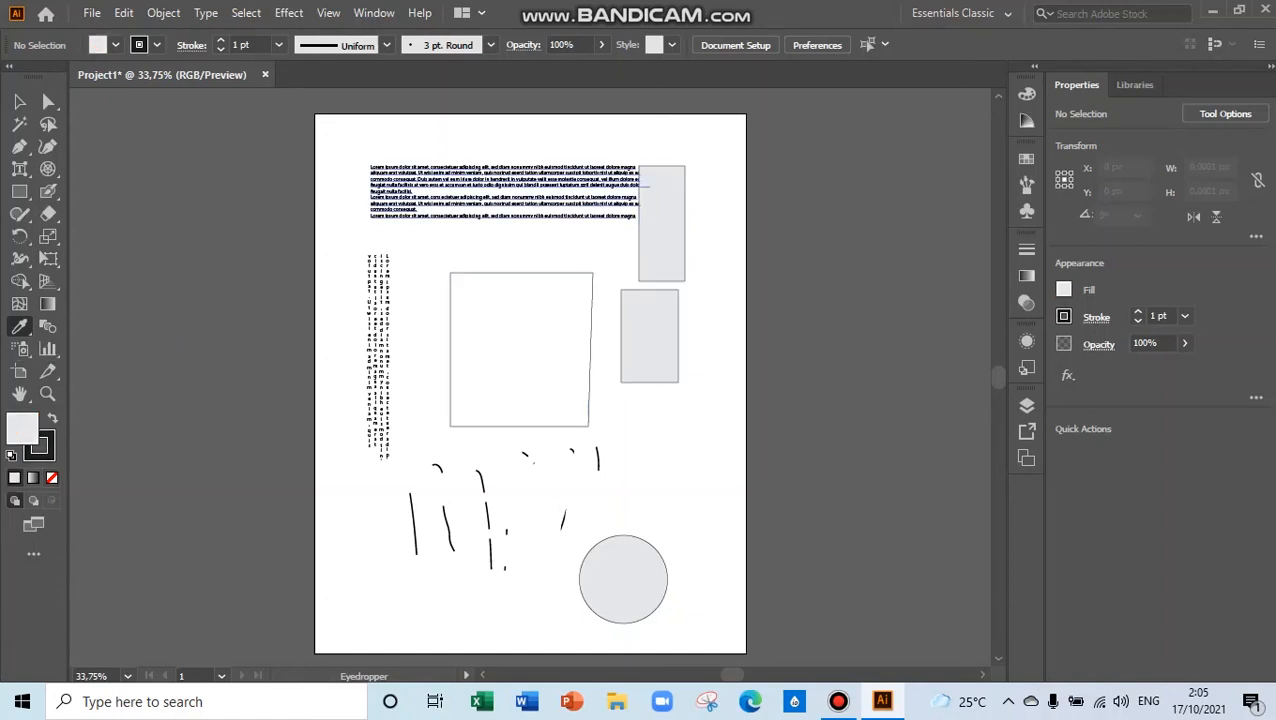
{"action": "left_click", "coordinate": [600, 188]}
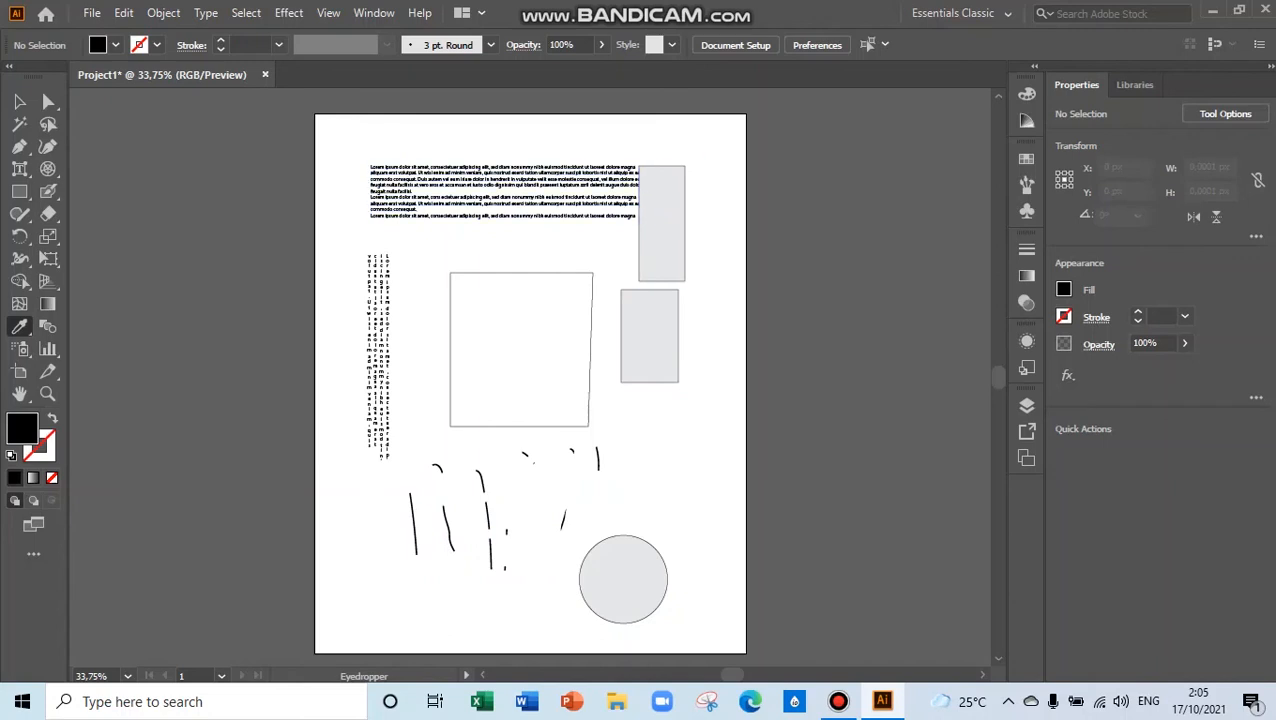
{"action": "left_click", "coordinate": [612, 244]}
{"action": "left_click", "coordinate": [661, 222]}
{"action": "left_click", "coordinate": [600, 188]}
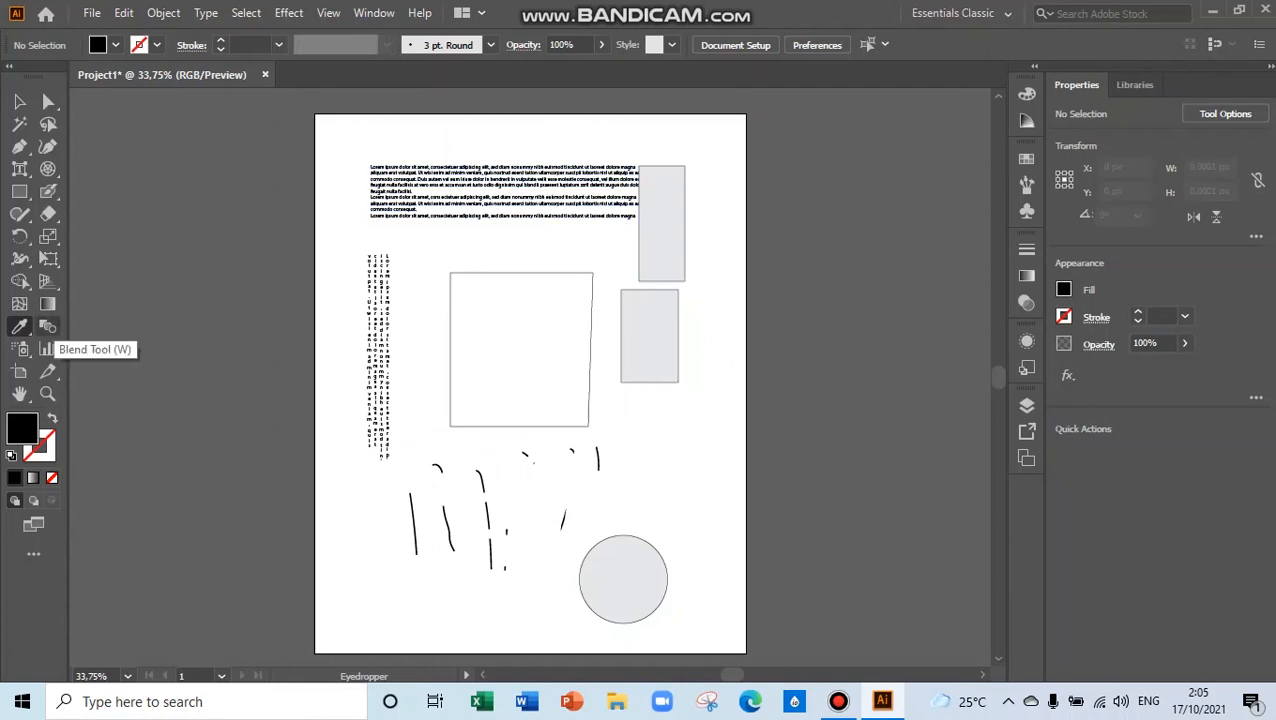
Step: Look through the Blend, Column Graph and Slice tools, including the available graph tool types
{"action": "left_click", "coordinate": [47, 327]}
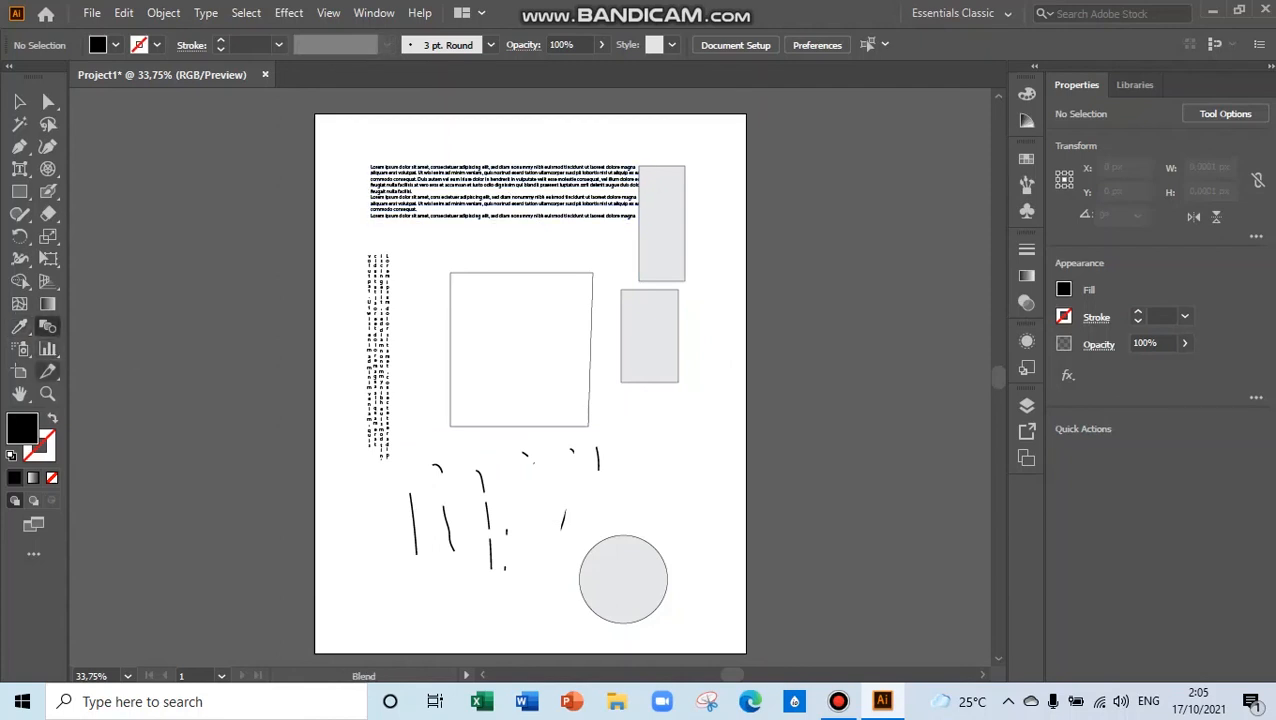
{"action": "left_click", "coordinate": [47, 349]}
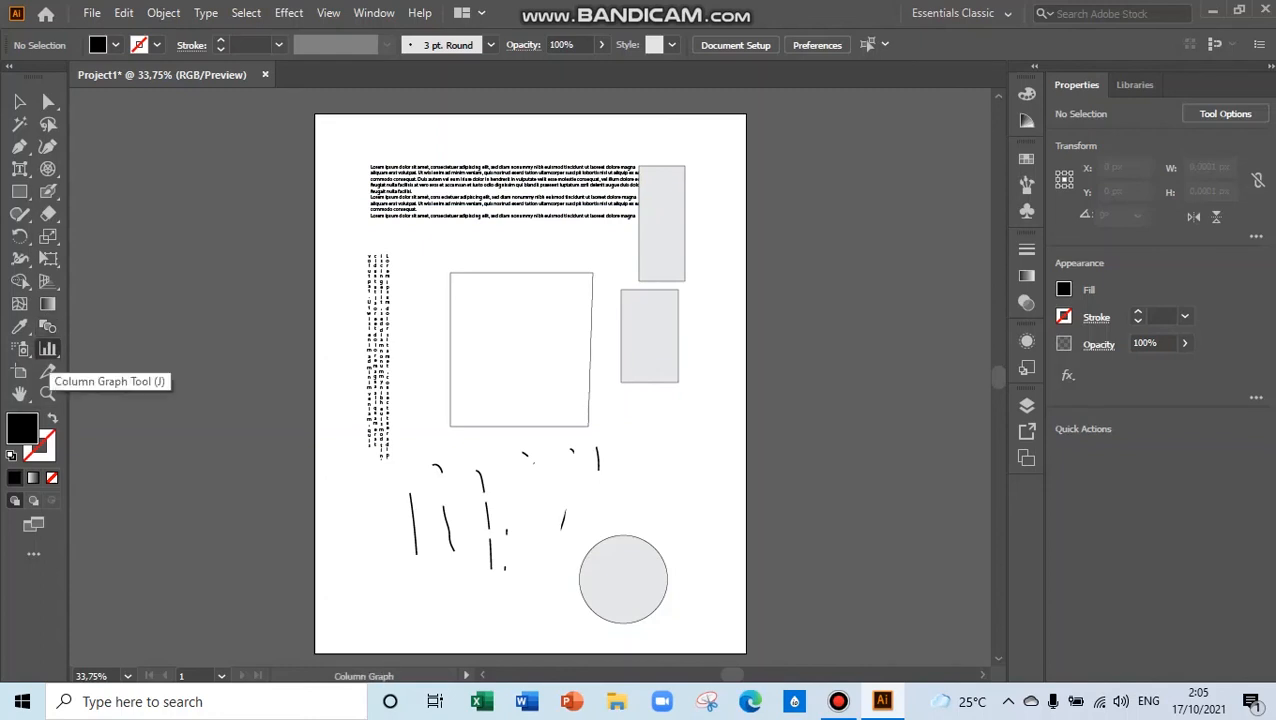
{"action": "left_click", "coordinate": [47, 349]}
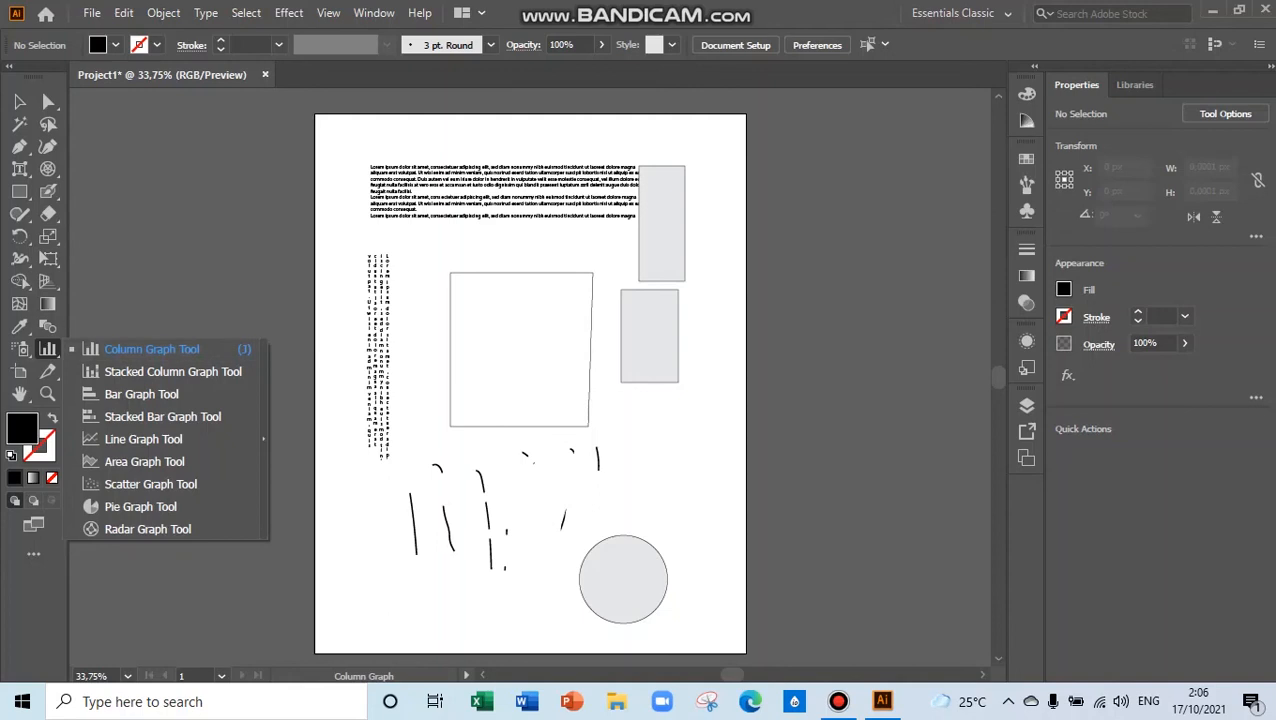
{"action": "left_click", "coordinate": [47, 371]}
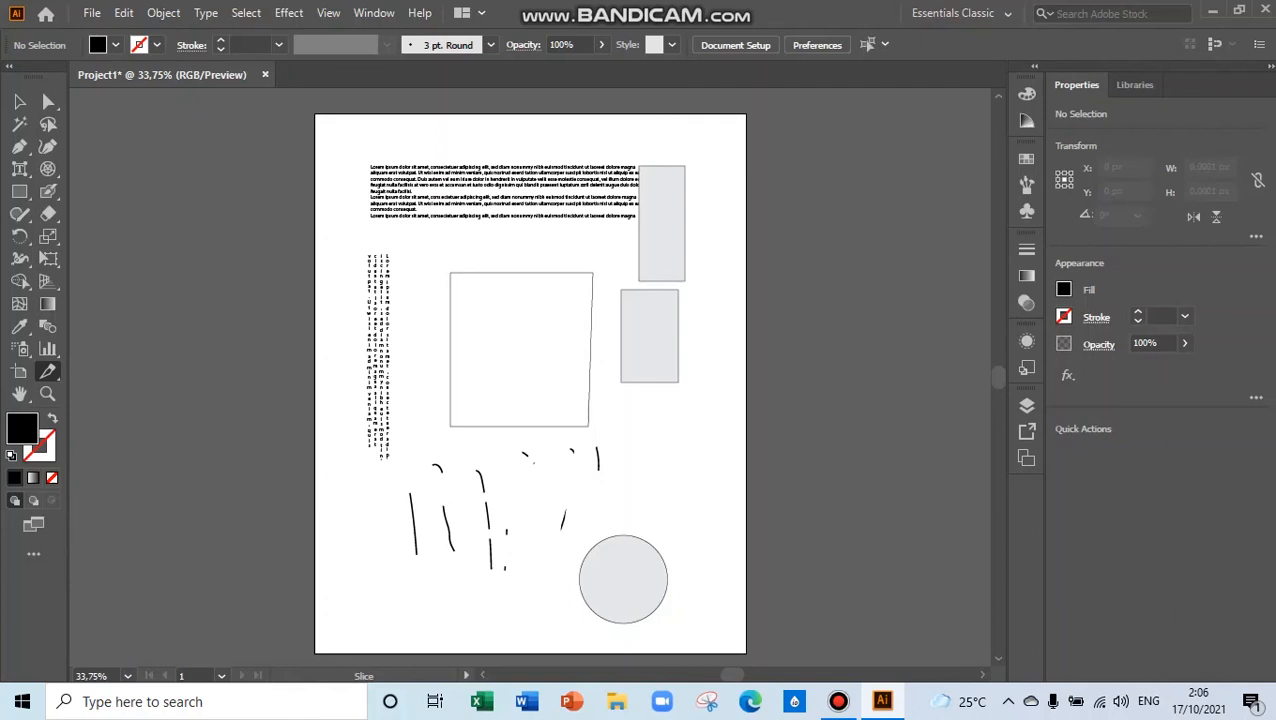
Step: Draw two overlapping slices over the lower gray Shaper rectangle, about 133 × 142 px and 187 × 198 px, and view the Slice tool's variants
{"action": "left_click_drag", "start_coordinate": [617, 331], "coordinate": [676, 391]}
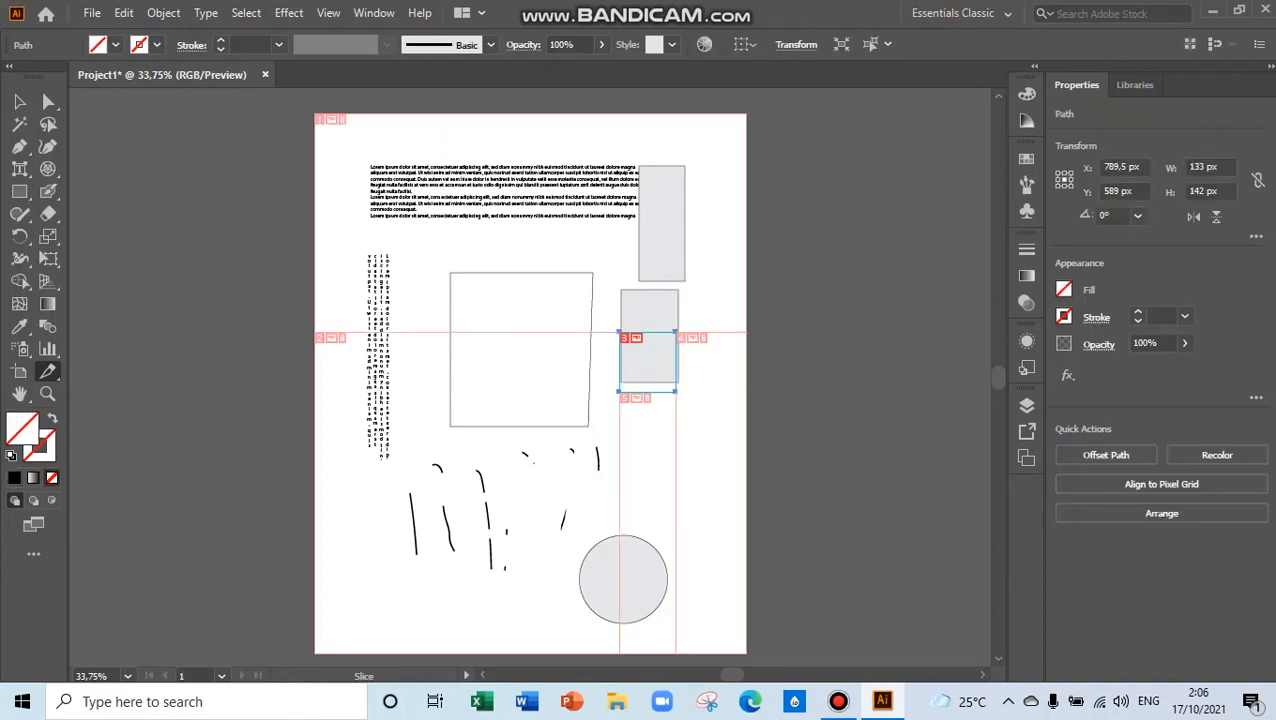
{"action": "left_click_drag", "start_coordinate": [657, 323], "coordinate": [579, 407]}
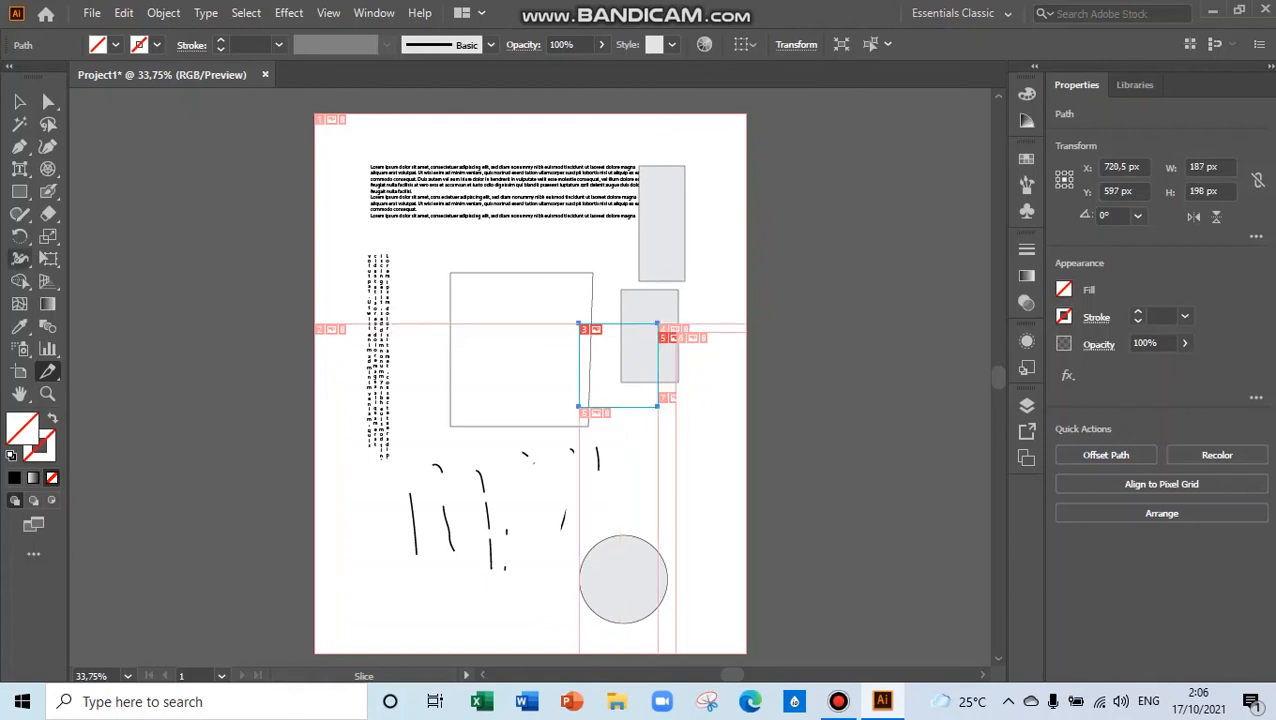
{"action": "left_click", "coordinate": [47, 371]}
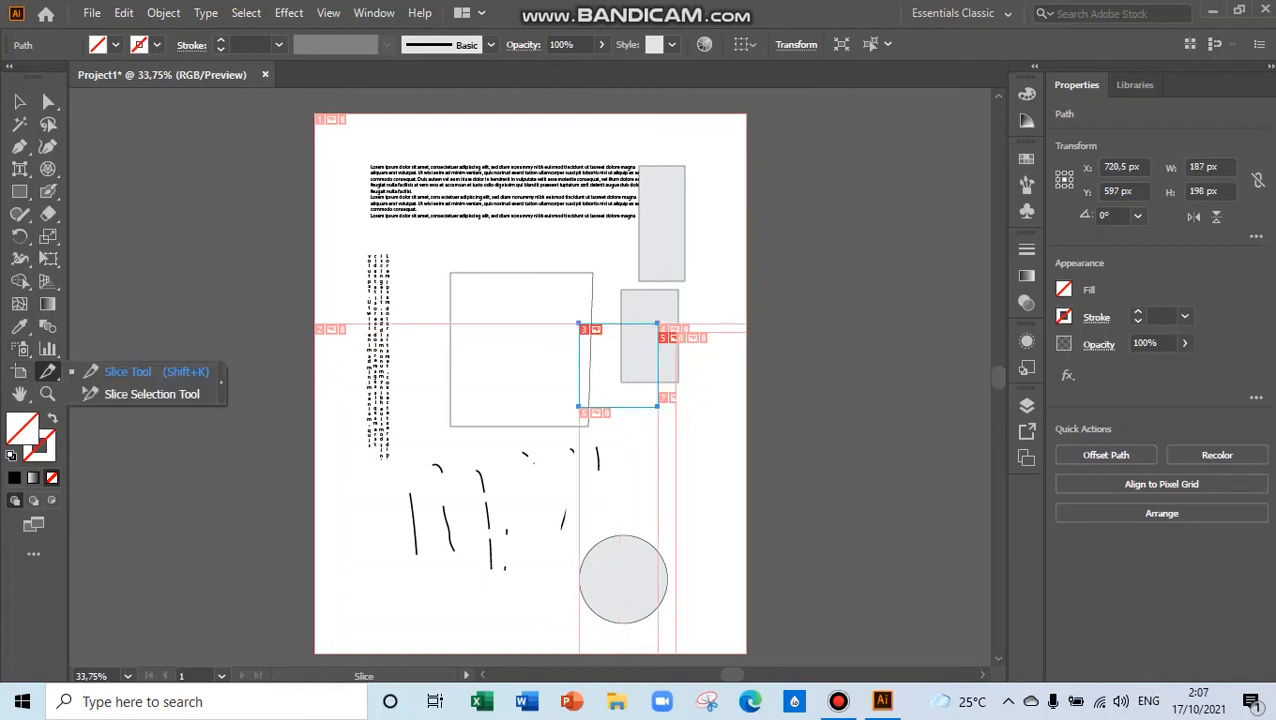
{"action": "left_click", "coordinate": [128, 372]}
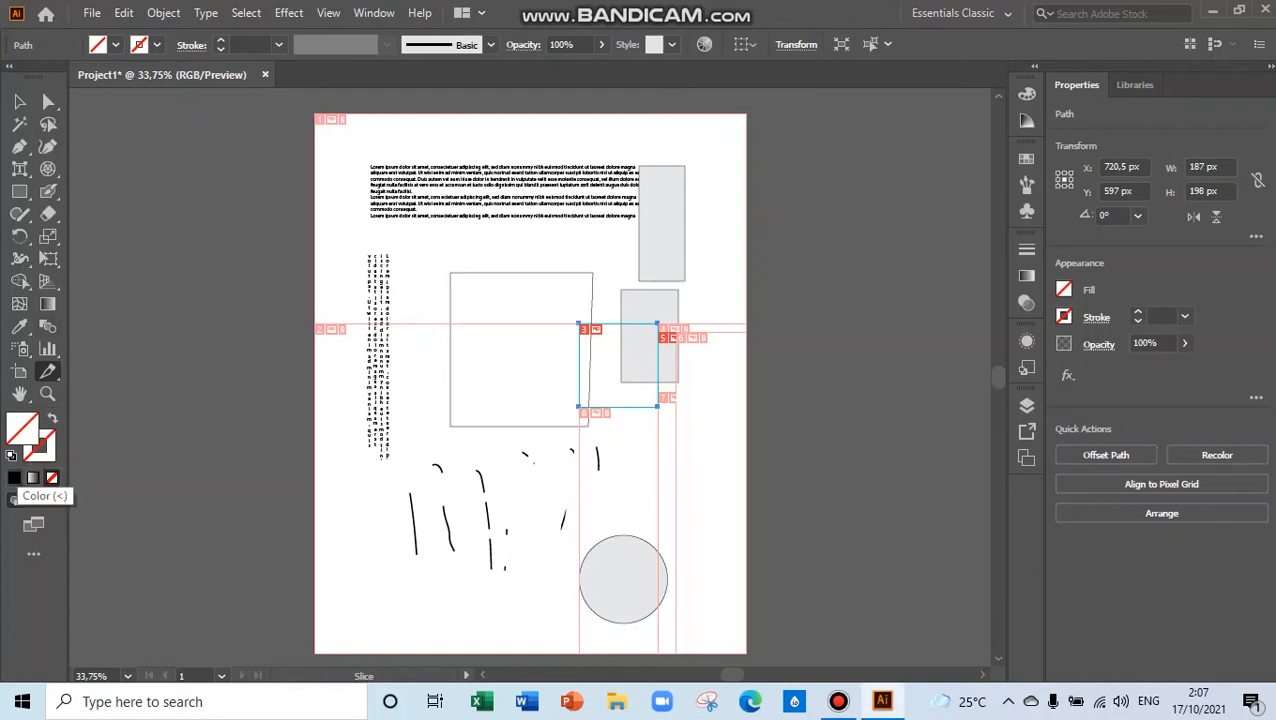
Step: Fill the larger slice rectangle with solid black, and clear the selection
{"action": "left_click", "coordinate": [14, 478]}
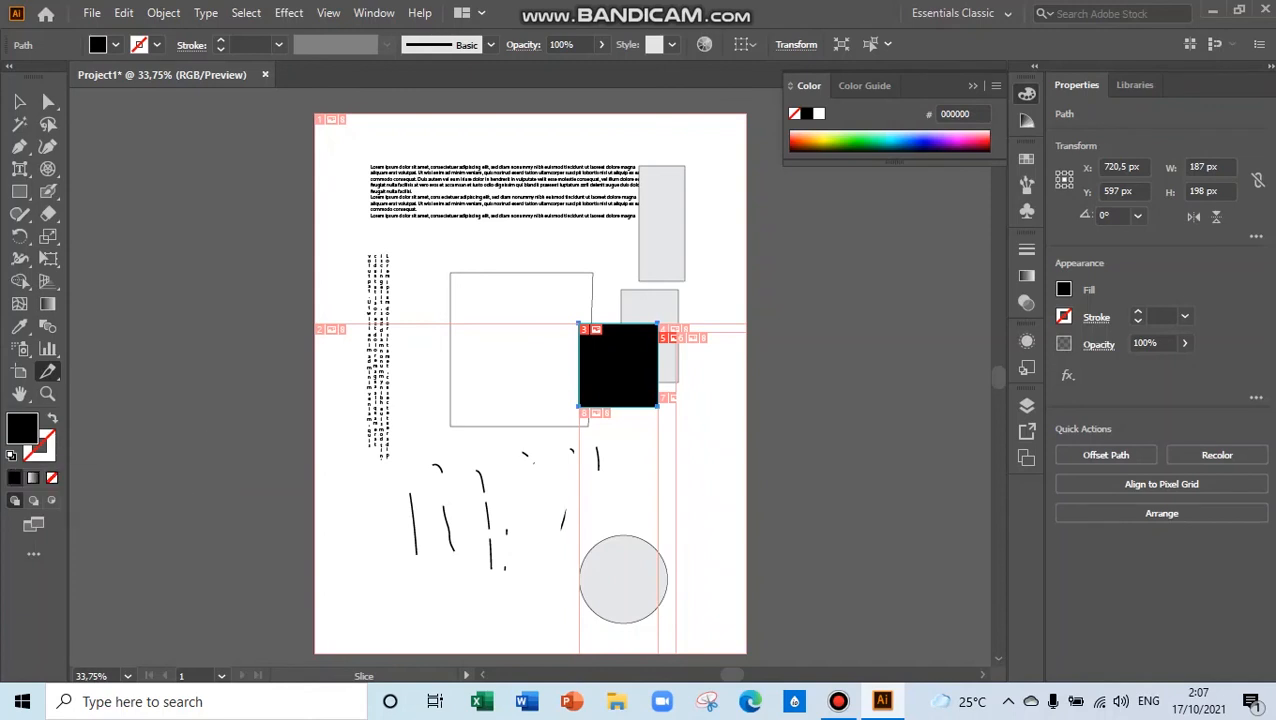
{"action": "left_click", "coordinate": [48, 101]}
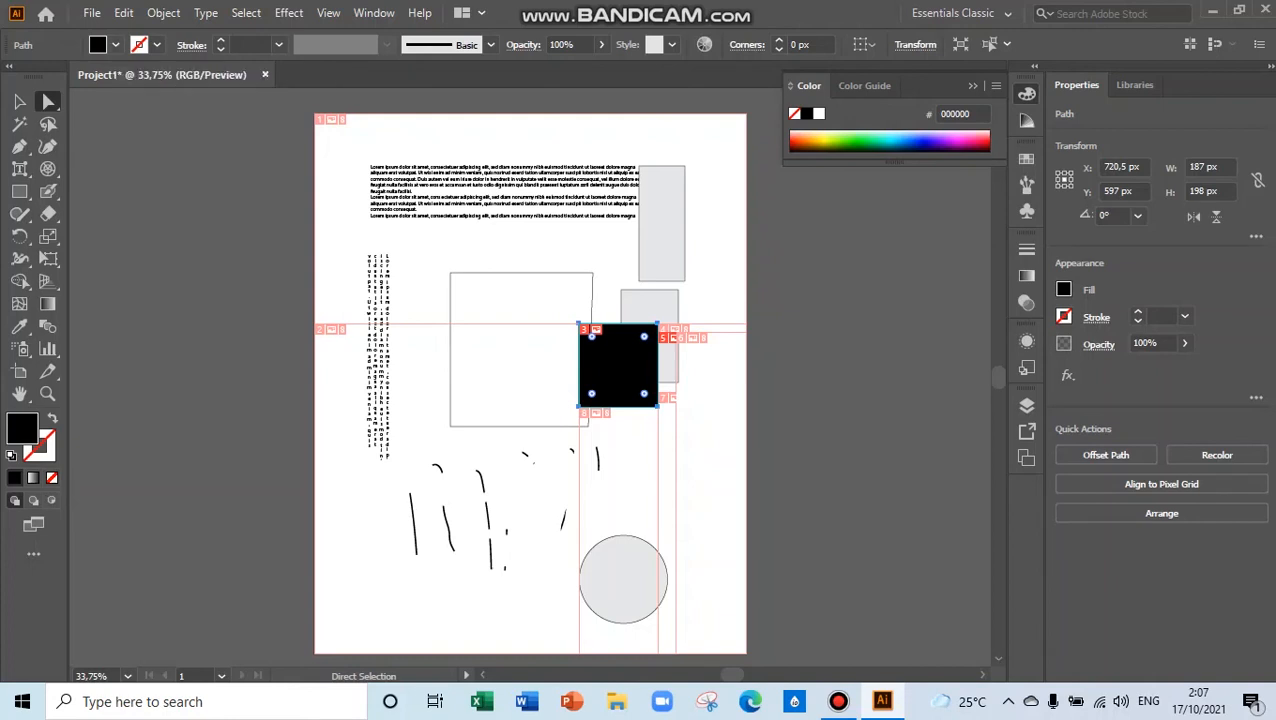
{"action": "key", "text": "ctrl+shift+a"}
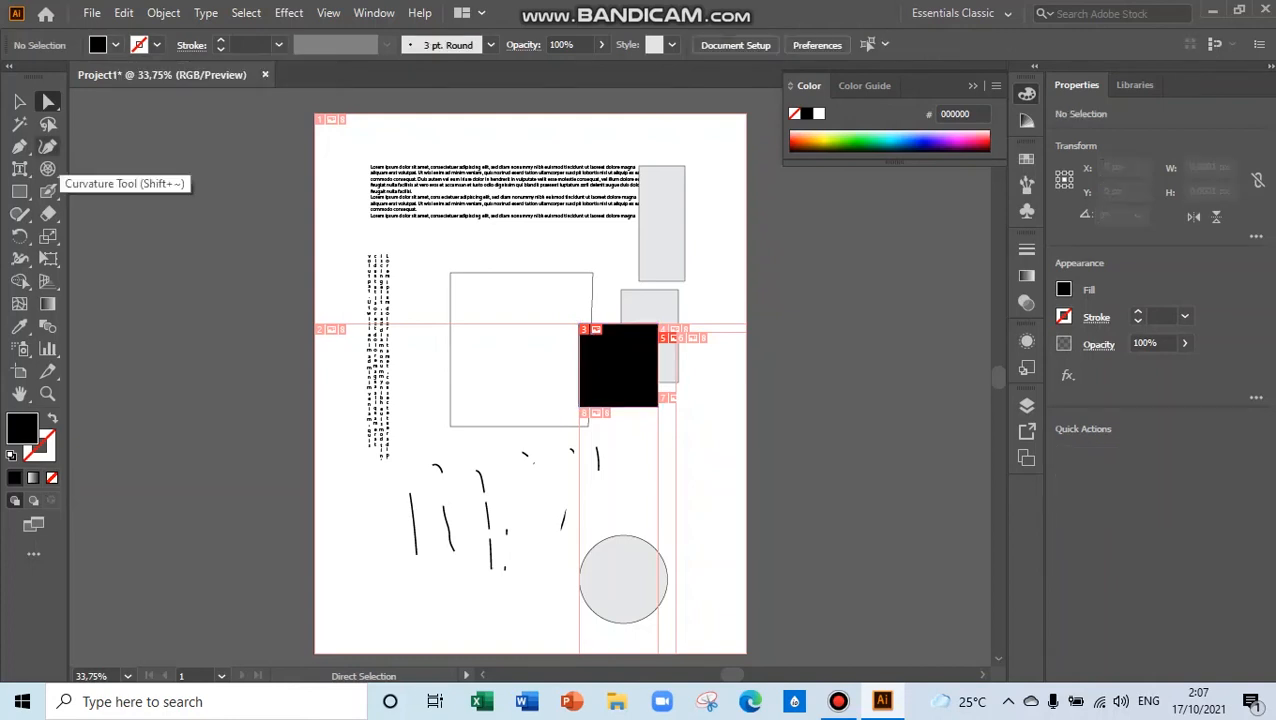
Step: With nothing selected, try several fill color swatches, finishing with the green 22B573
{"action": "left_click", "coordinate": [116, 45]}
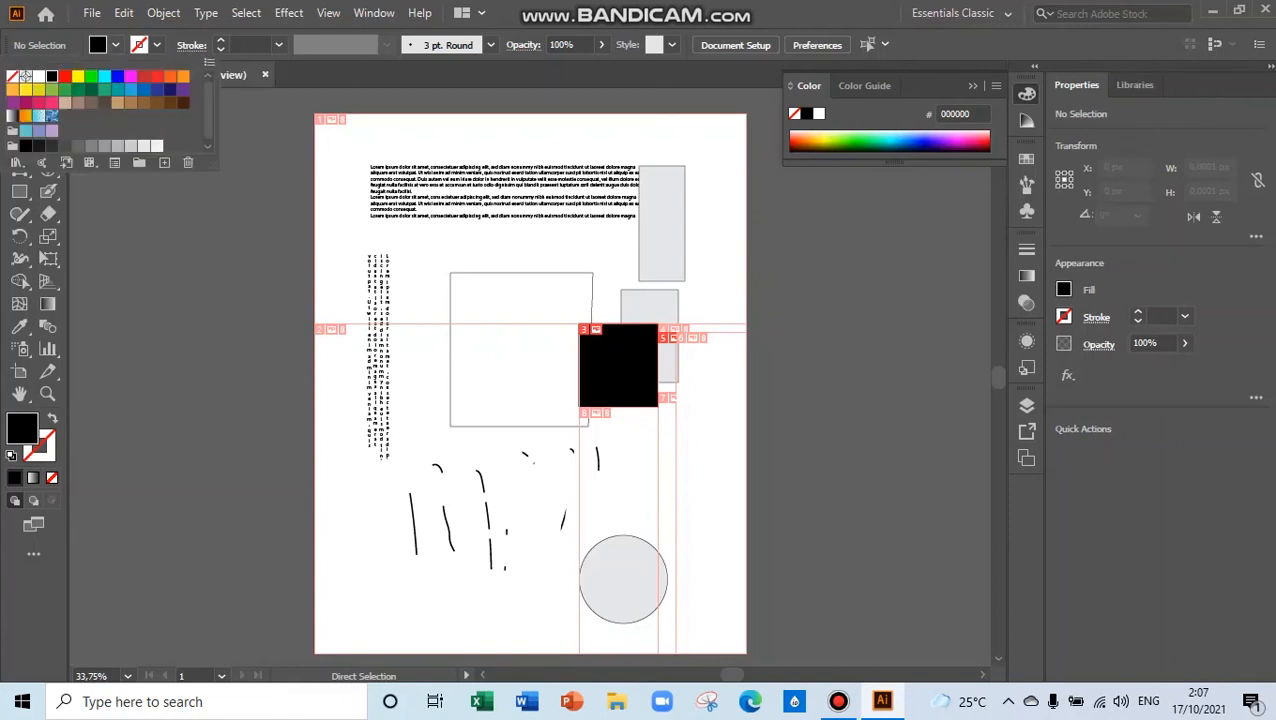
{"action": "left_click", "coordinate": [78, 76]}
{"action": "left_click", "coordinate": [117, 89]}
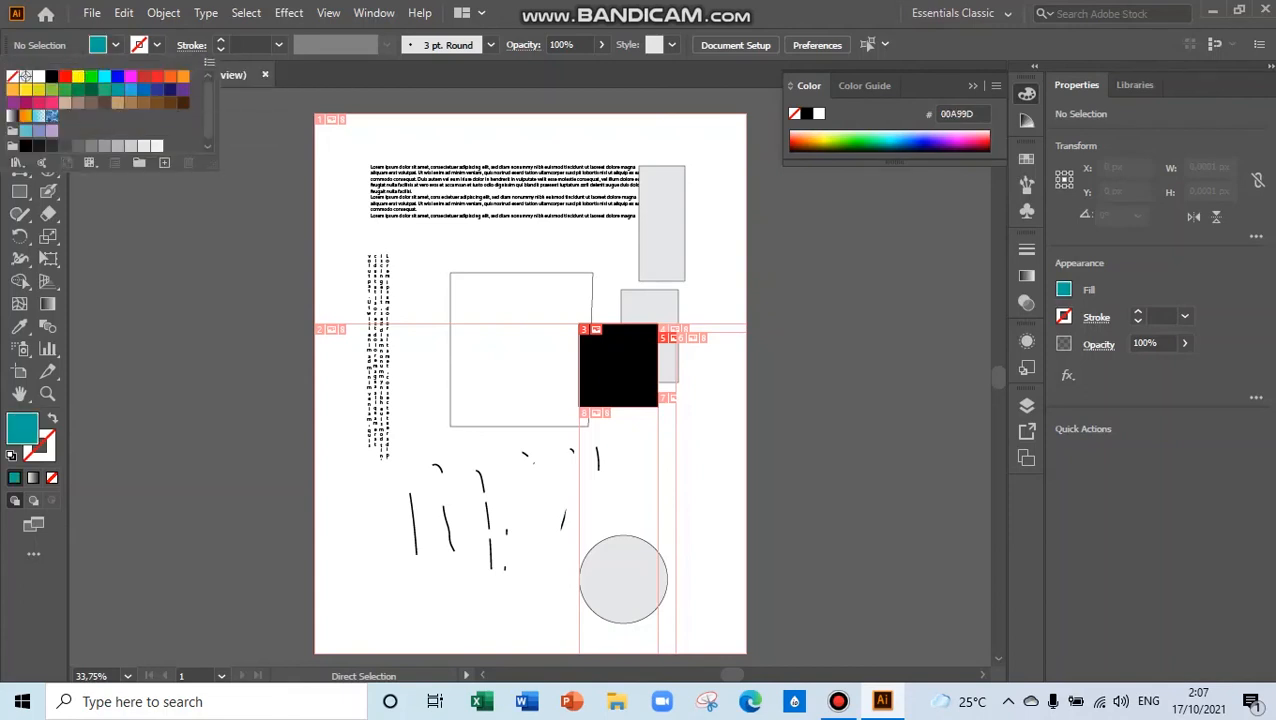
{"action": "left_click", "coordinate": [78, 89]}
{"action": "left_click", "coordinate": [39, 102]}
{"action": "left_click", "coordinate": [26, 102]}
{"action": "left_click", "coordinate": [104, 89]}
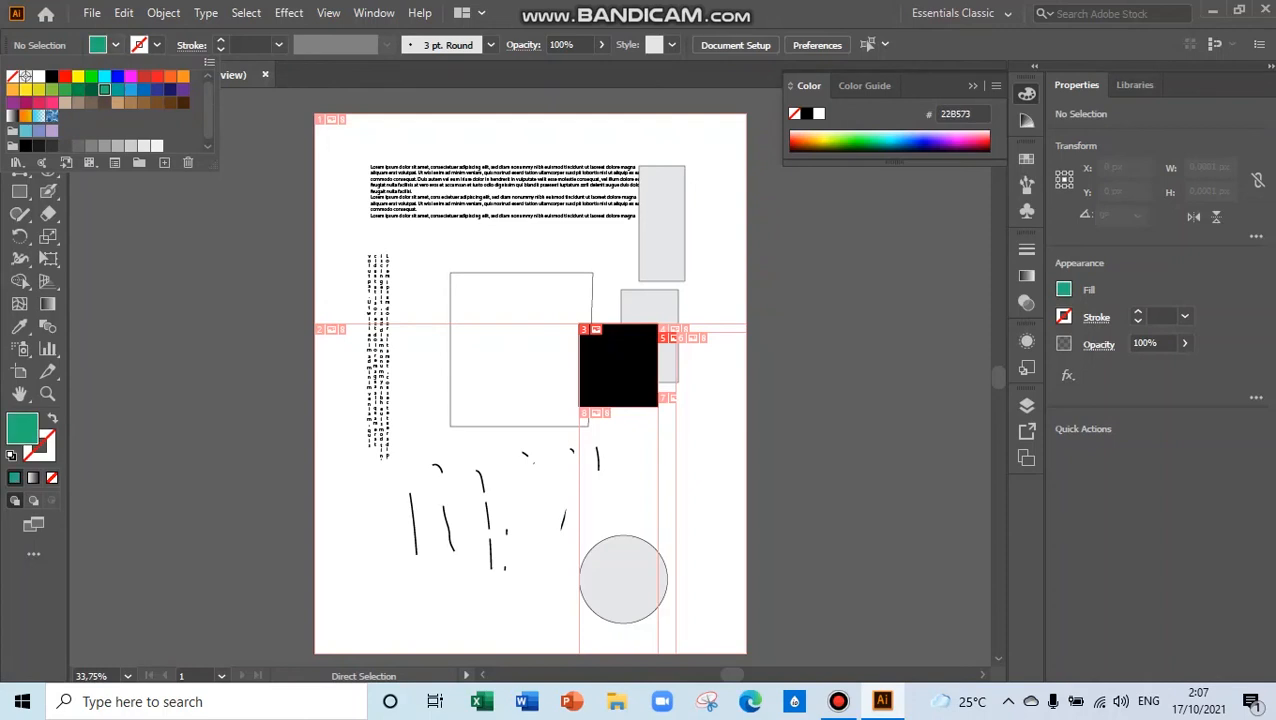
{"action": "left_click", "coordinate": [116, 45]}
Step: Try a green swatch as the default stroke color, and set the stroke back to None
{"action": "left_click", "coordinate": [157, 45]}
{"action": "left_click", "coordinate": [39, 76]}
{"action": "left_click", "coordinate": [78, 90]}
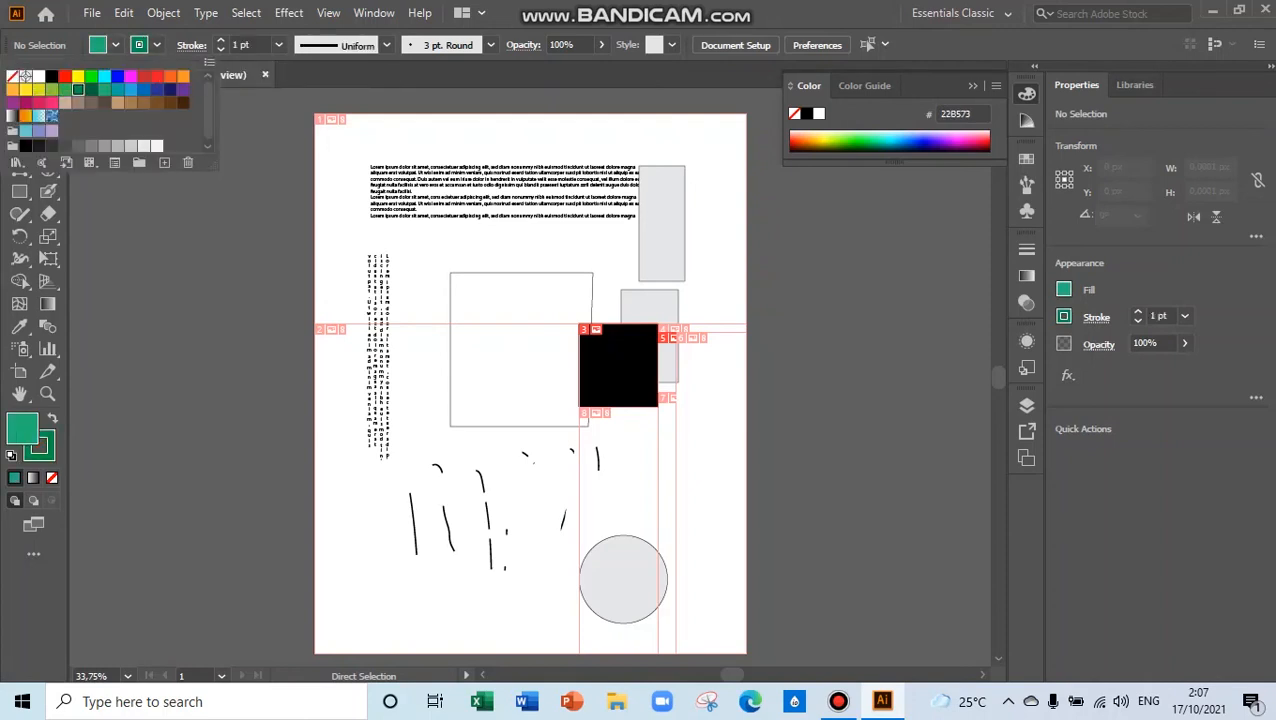
{"action": "left_click", "coordinate": [13, 76]}
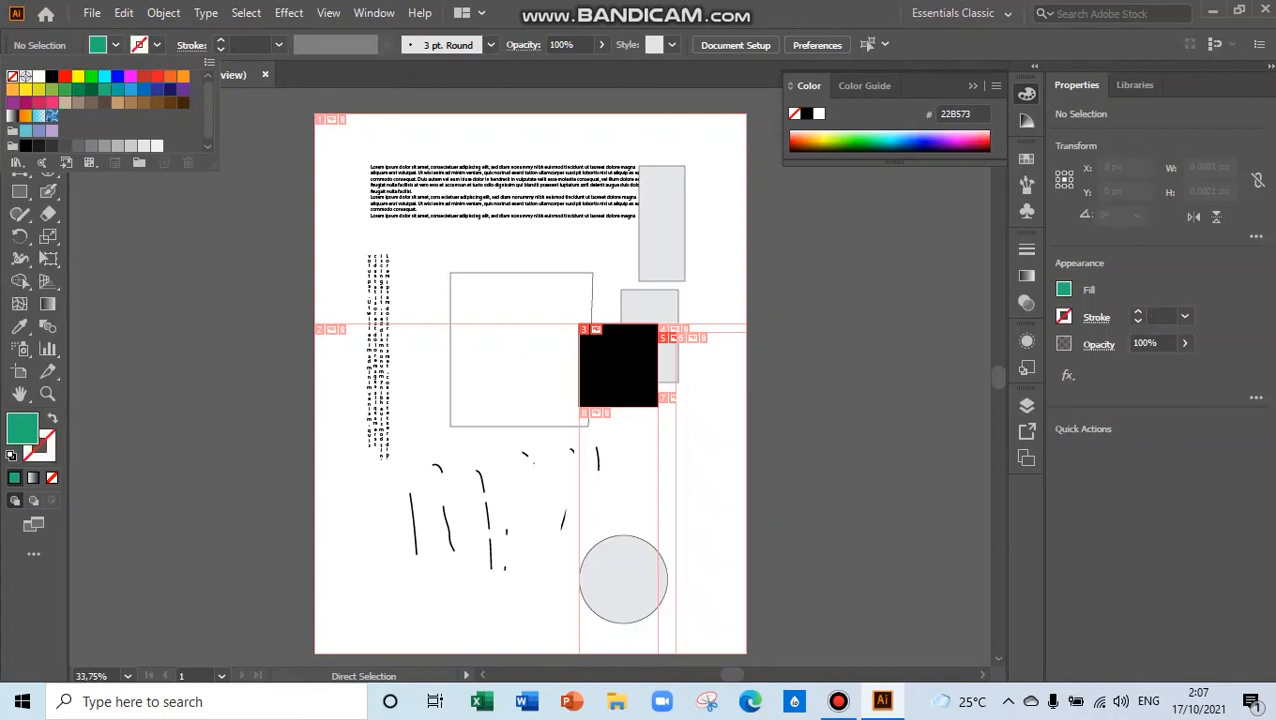
{"action": "left_click", "coordinate": [157, 45]}
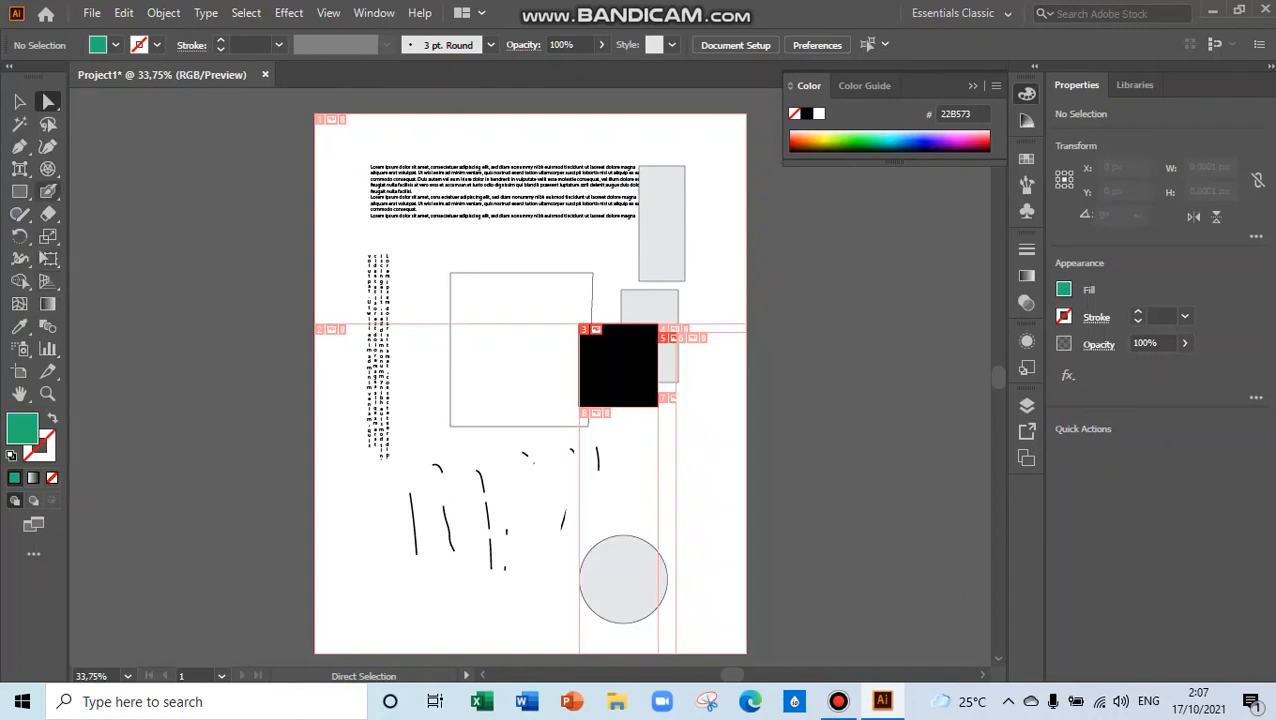
Step: Select all objects matching the black square with the Magic Wand tool, and clear the selection
{"action": "left_click", "coordinate": [48, 147]}
{"action": "left_click", "coordinate": [19, 147]}
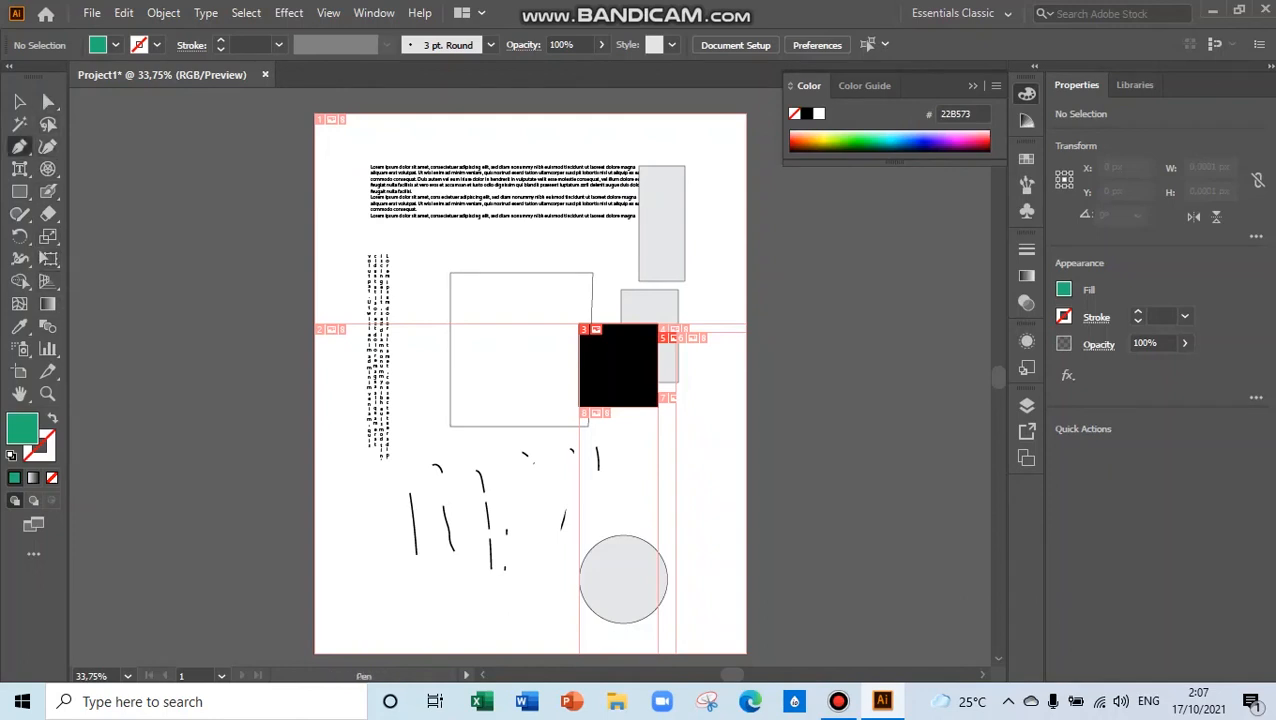
{"action": "left_click", "coordinate": [19, 124]}
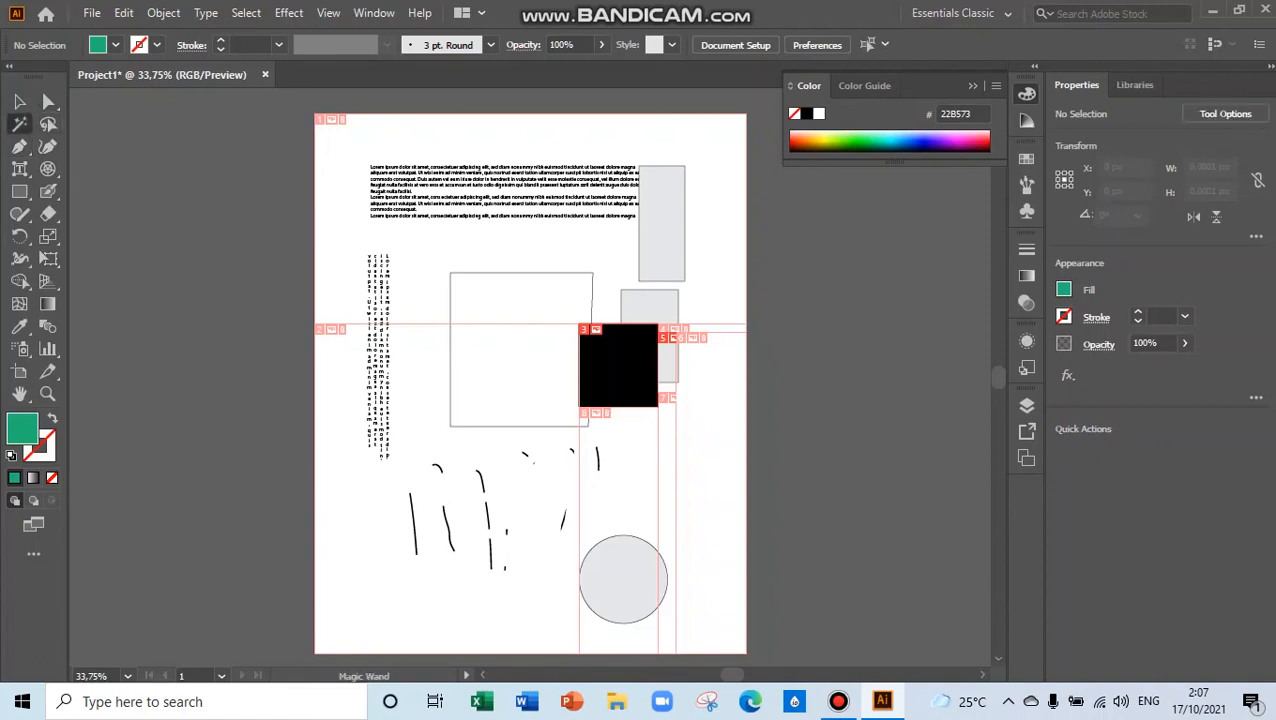
{"action": "left_click", "coordinate": [615, 370]}
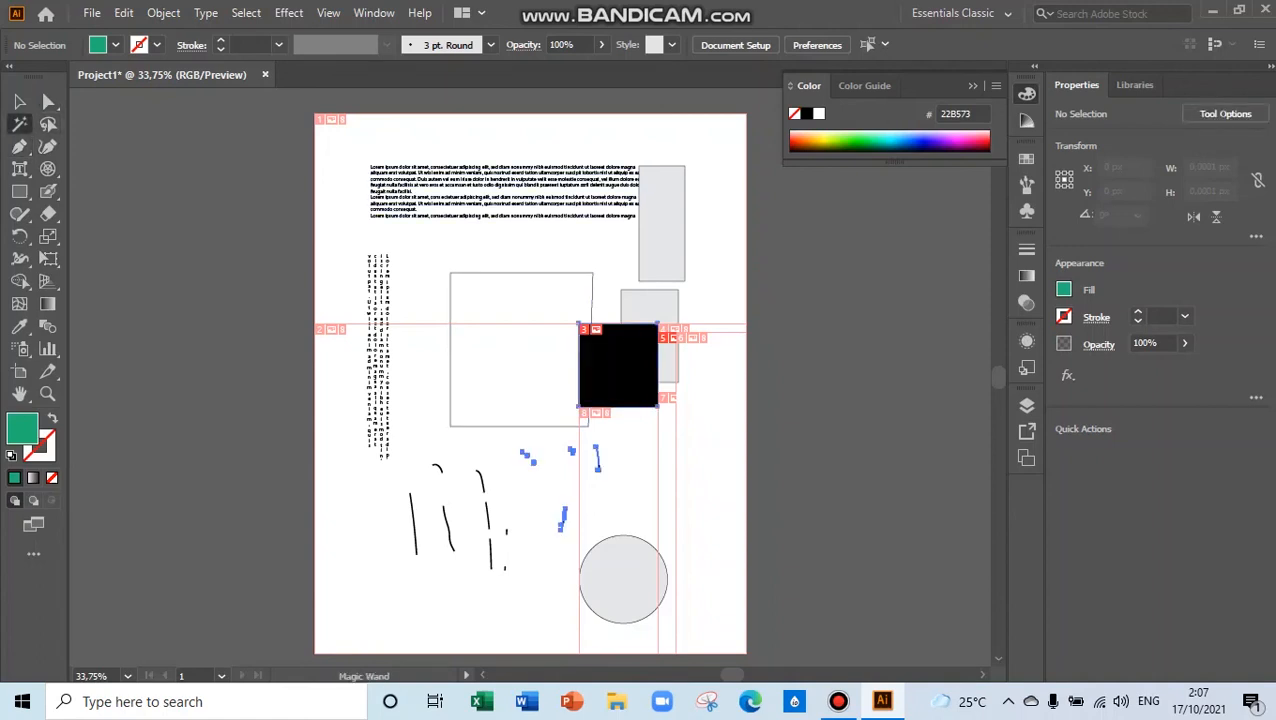
{"action": "key", "text": "ctrl+shift+a"}
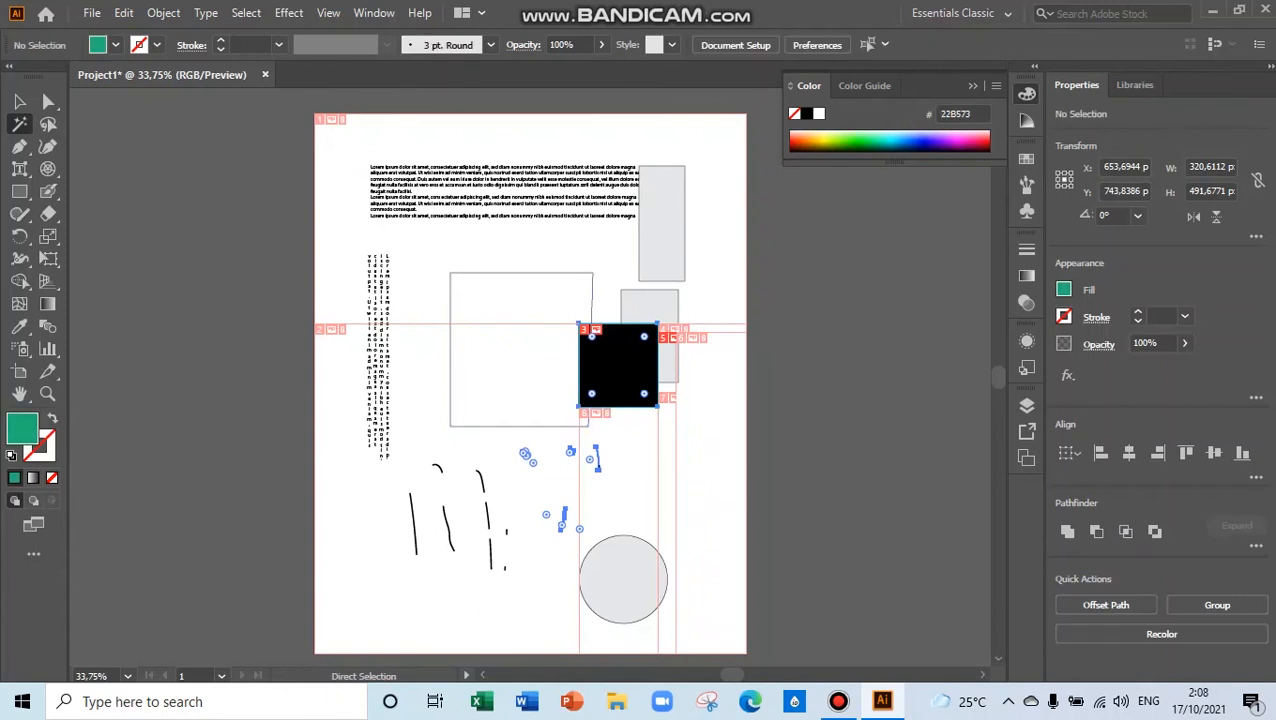
Step: Undo the color changes, the black fill and both slices, back to the gray E6E7E8 fill with a 1 pt stroke
{"action": "key", "text": "ctrl+z"}
{"action": "key", "text": "ctrl+z"}
{"action": "key", "text": "ctrl+z"}
{"action": "key", "text": "ctrl+z"}
{"action": "key", "text": "ctrl+z"}
{"action": "key", "text": "ctrl+z"}
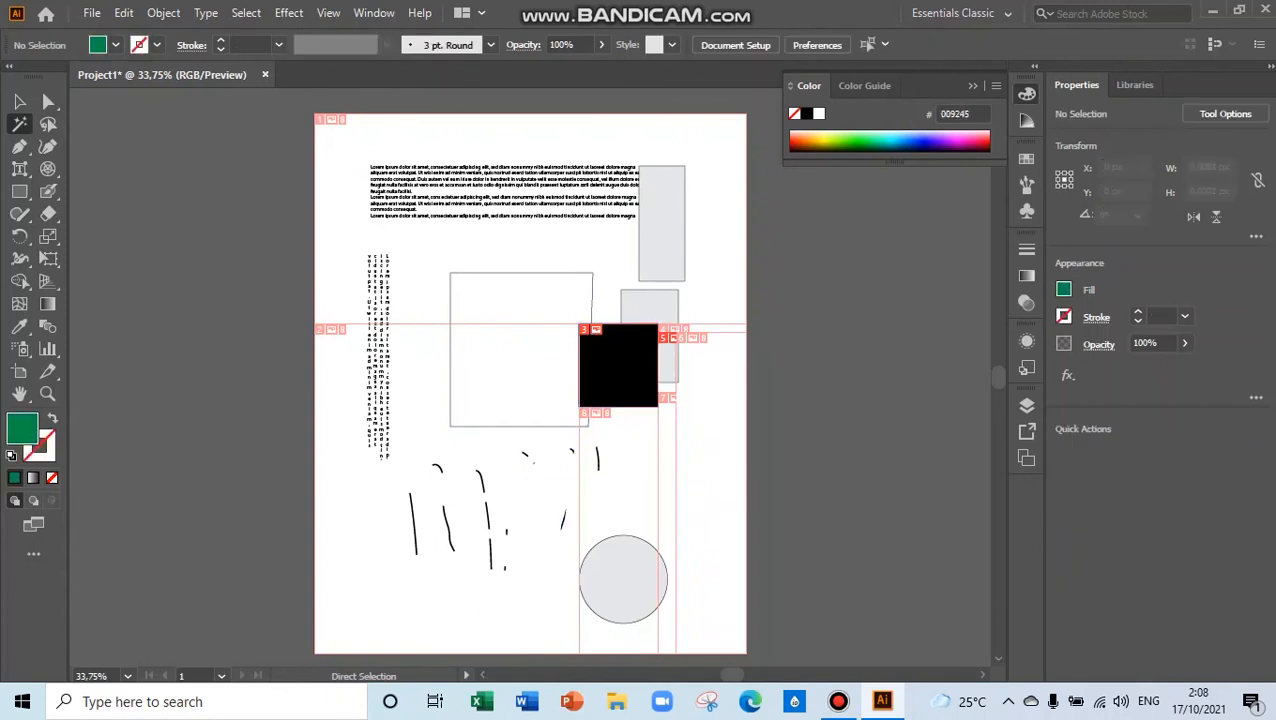
{"action": "key", "text": "ctrl+z"}
{"action": "key", "text": "ctrl+z"}
{"action": "key", "text": "ctrl+z"}
{"action": "key", "text": "ctrl+z"}
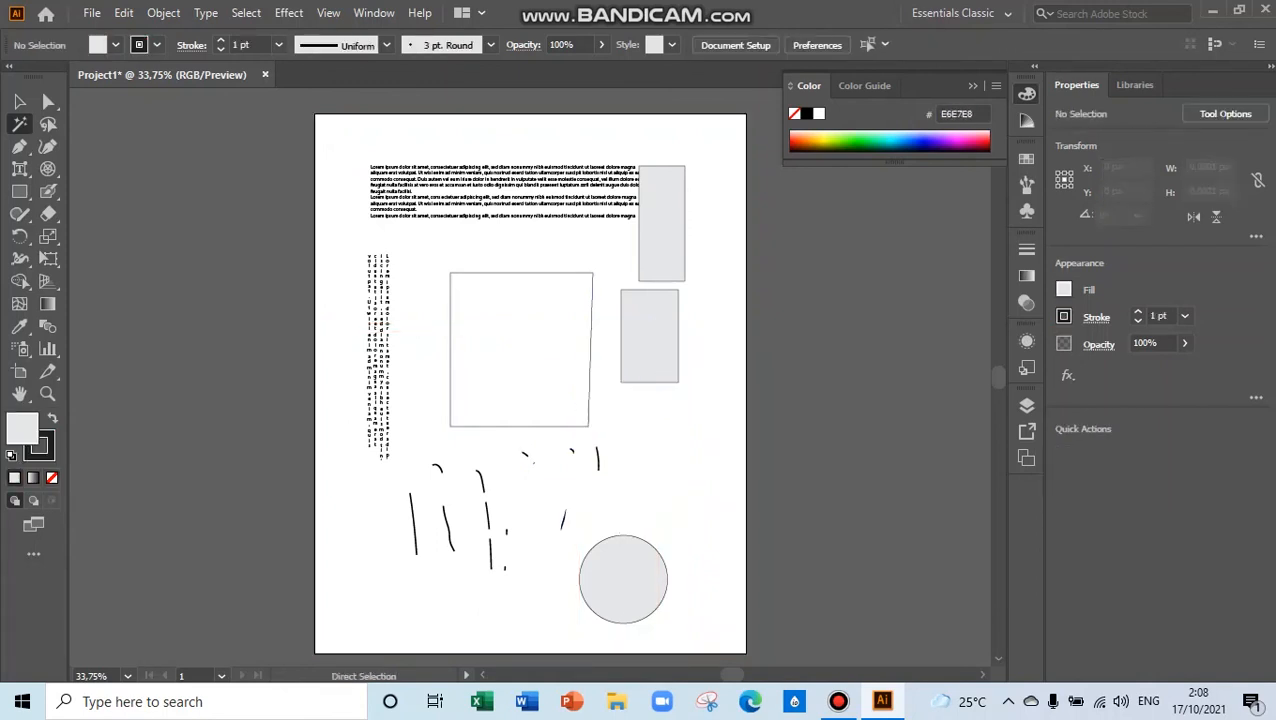
{"action": "key", "text": "ctrl+z"}
{"action": "key", "text": "ctrl+z"}
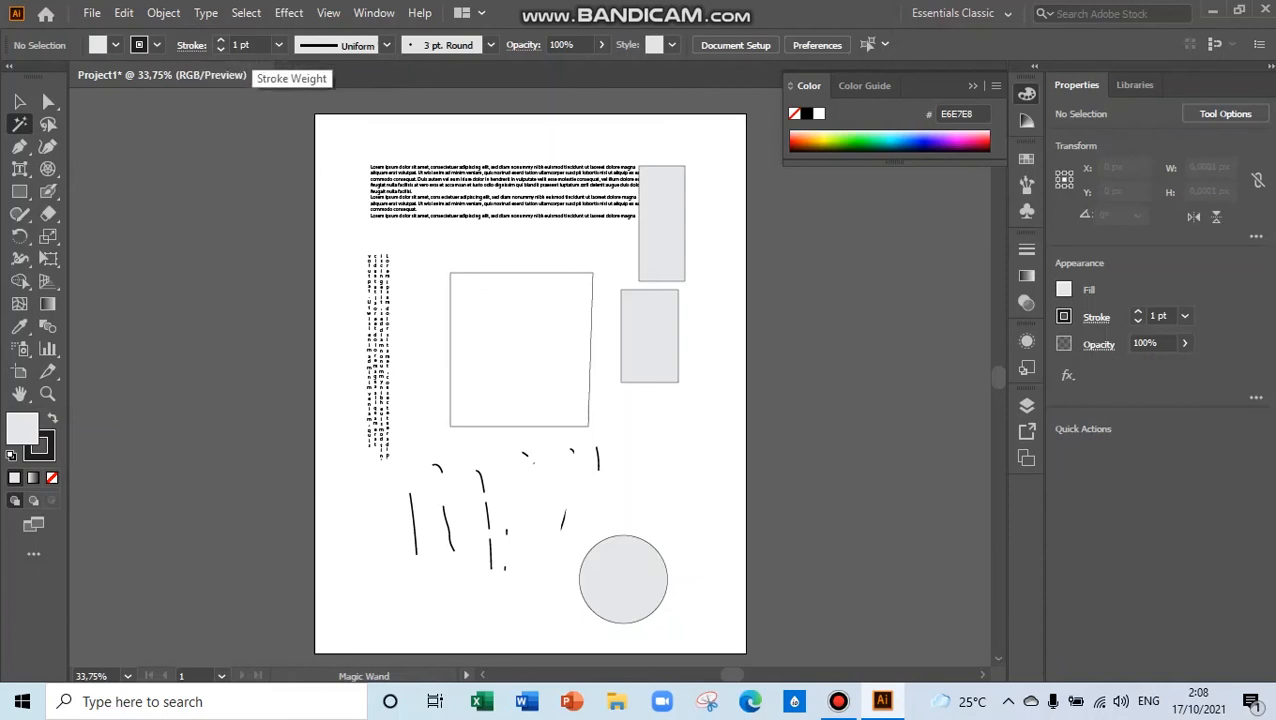
Step: Look through the available stroke weights and variable width profiles, leaving the current settings in place
{"action": "left_click", "coordinate": [279, 44]}
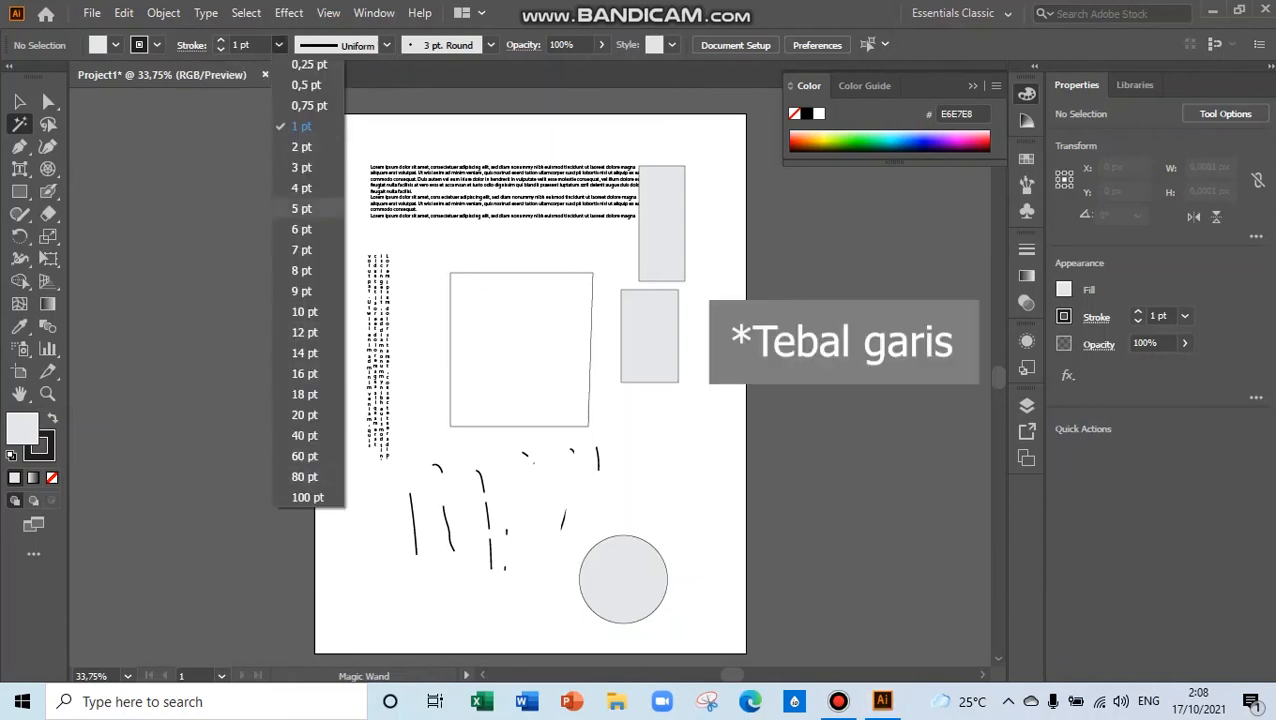
{"action": "left_click", "coordinate": [279, 44]}
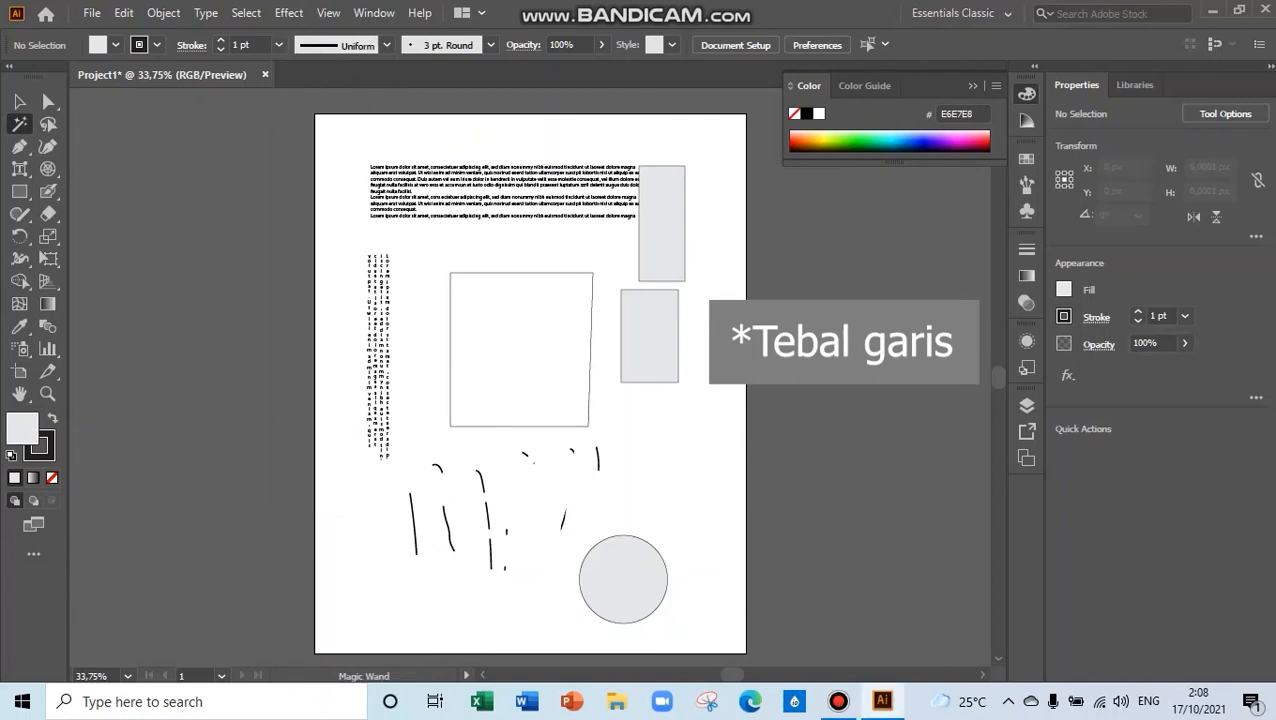
{"action": "left_click", "coordinate": [386, 45]}
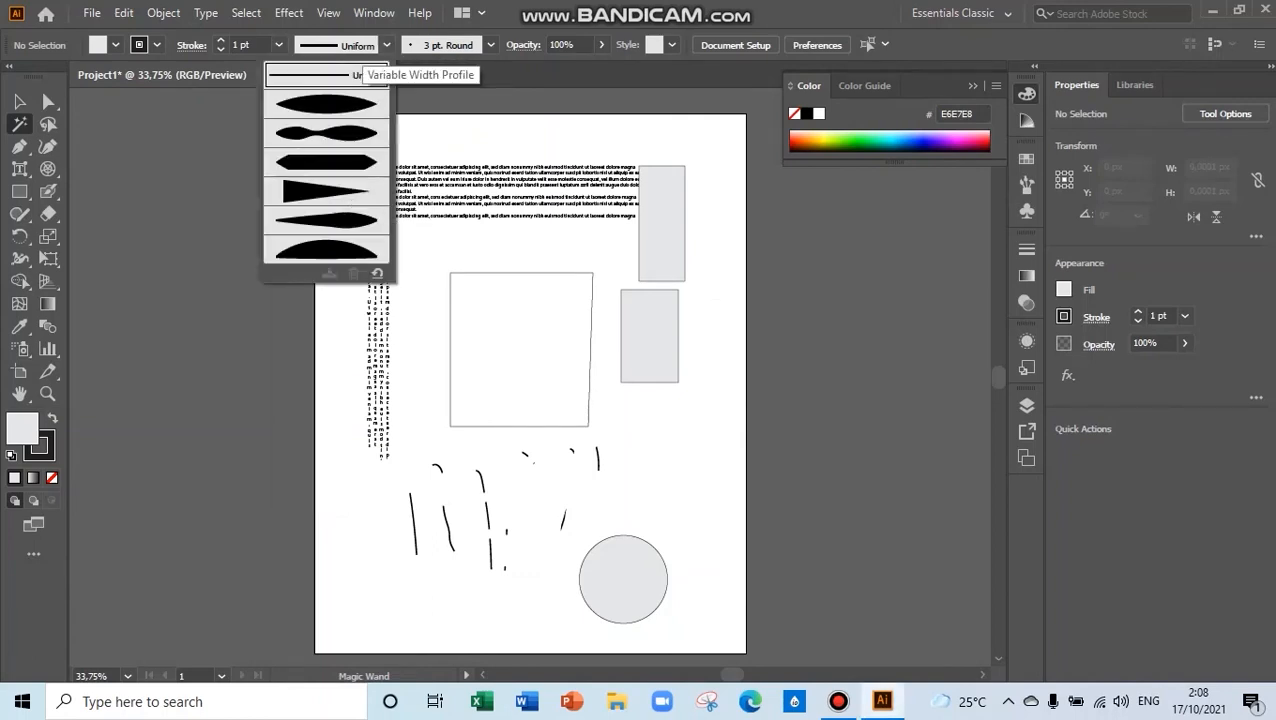
{"action": "left_click", "coordinate": [386, 45]}
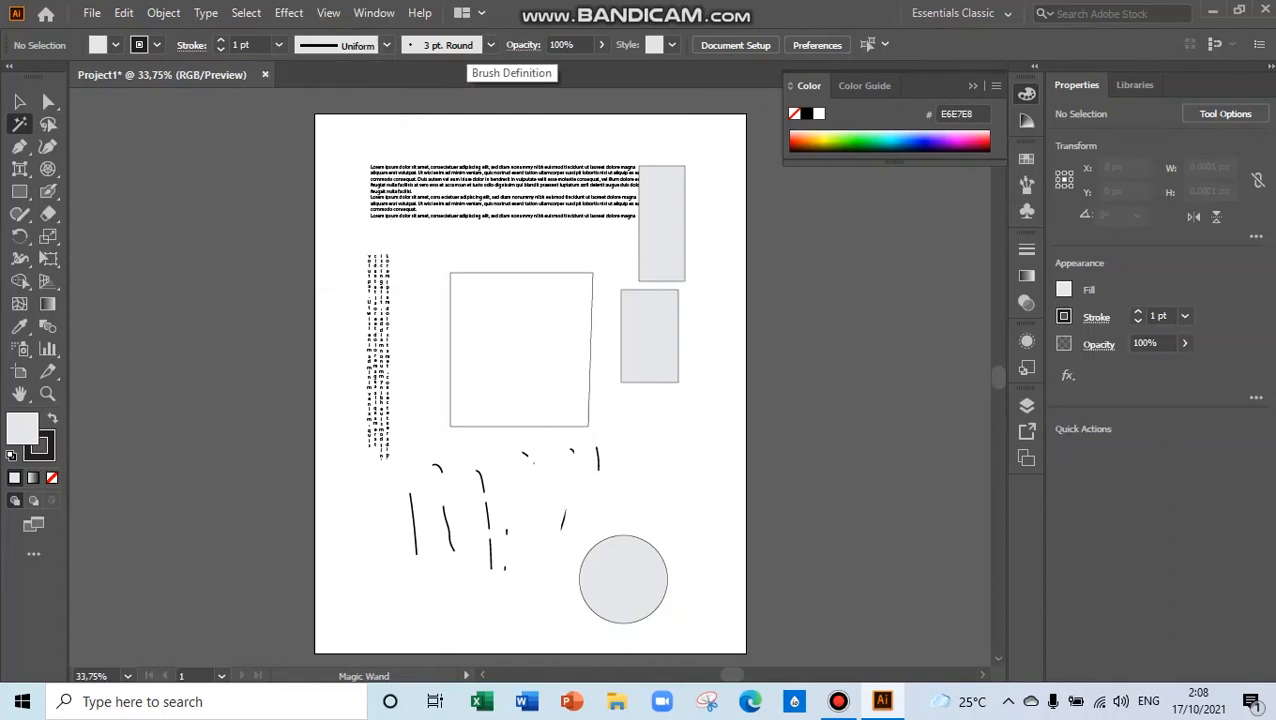
Step: Look through the brush definitions and graphic styles, and switch to the Direct Selection tool
{"action": "left_click", "coordinate": [490, 45]}
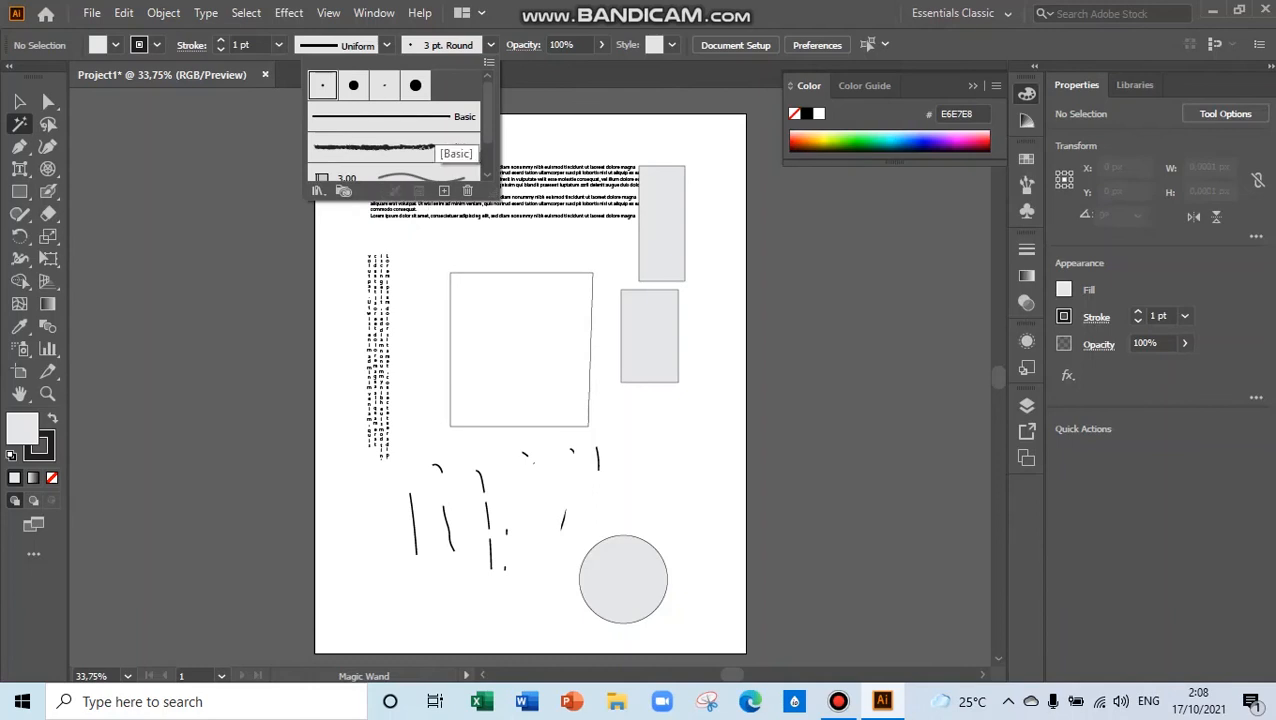
{"action": "scroll", "coordinate": [395, 130], "scroll_direction": "down", "scroll_amount": 2}
{"action": "scroll", "coordinate": [395, 130], "scroll_direction": "up", "scroll_amount": 2}
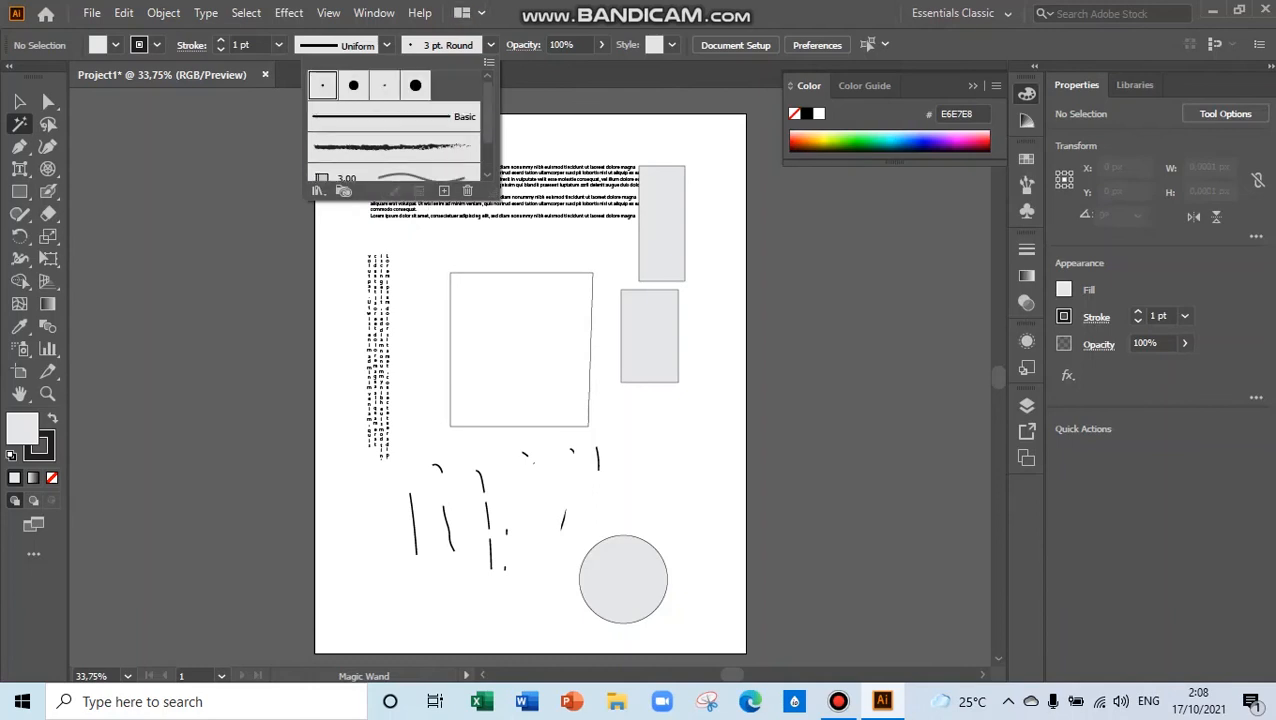
{"action": "left_click", "coordinate": [490, 45]}
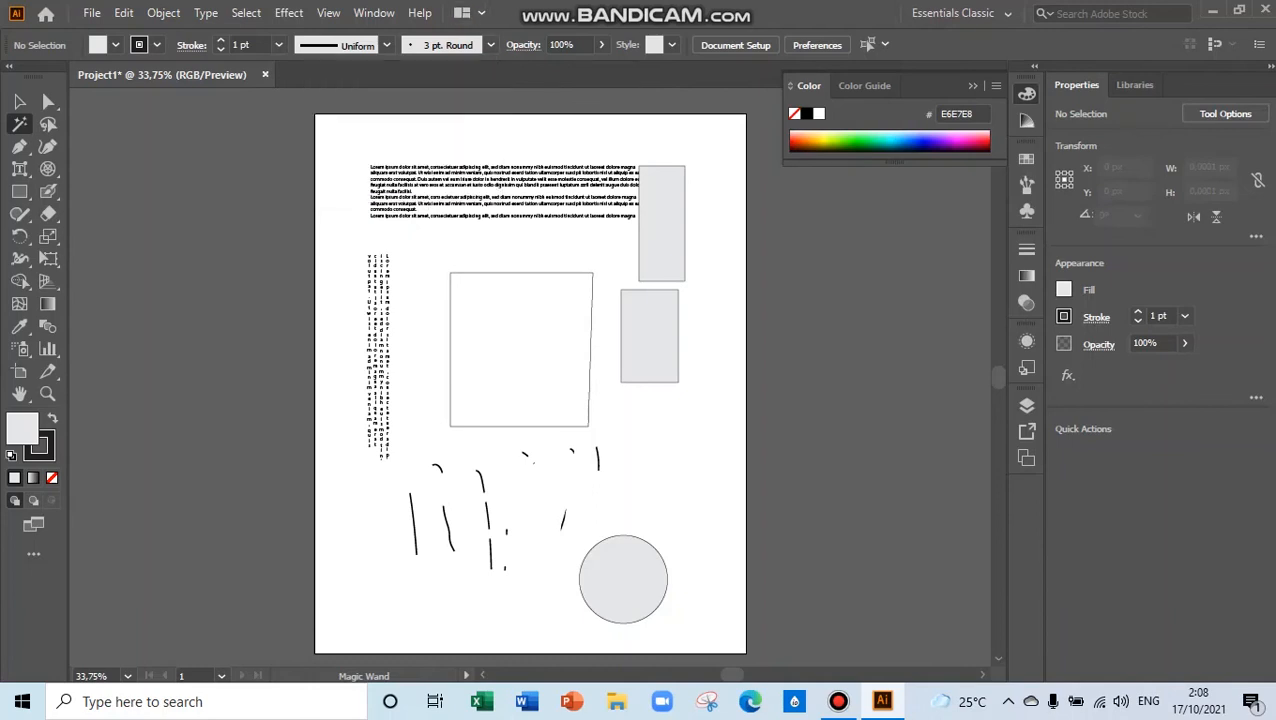
{"action": "left_click", "coordinate": [672, 45]}
{"action": "left_click", "coordinate": [48, 101]}
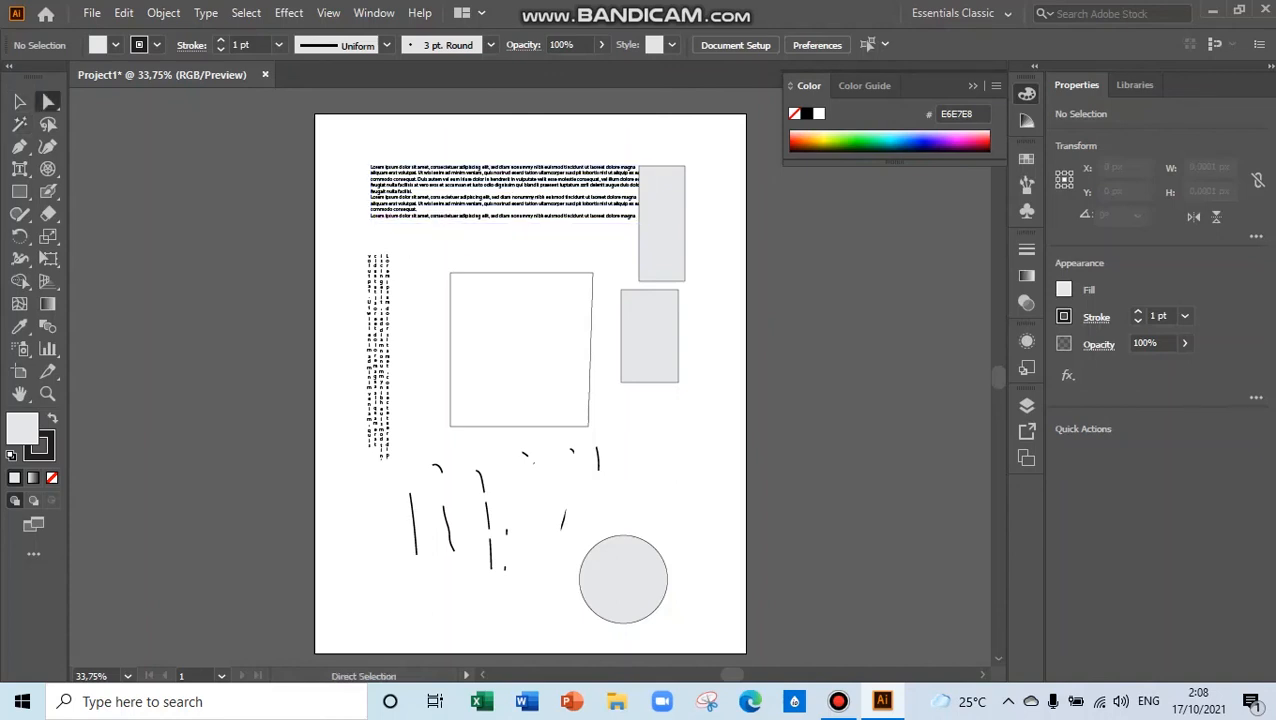